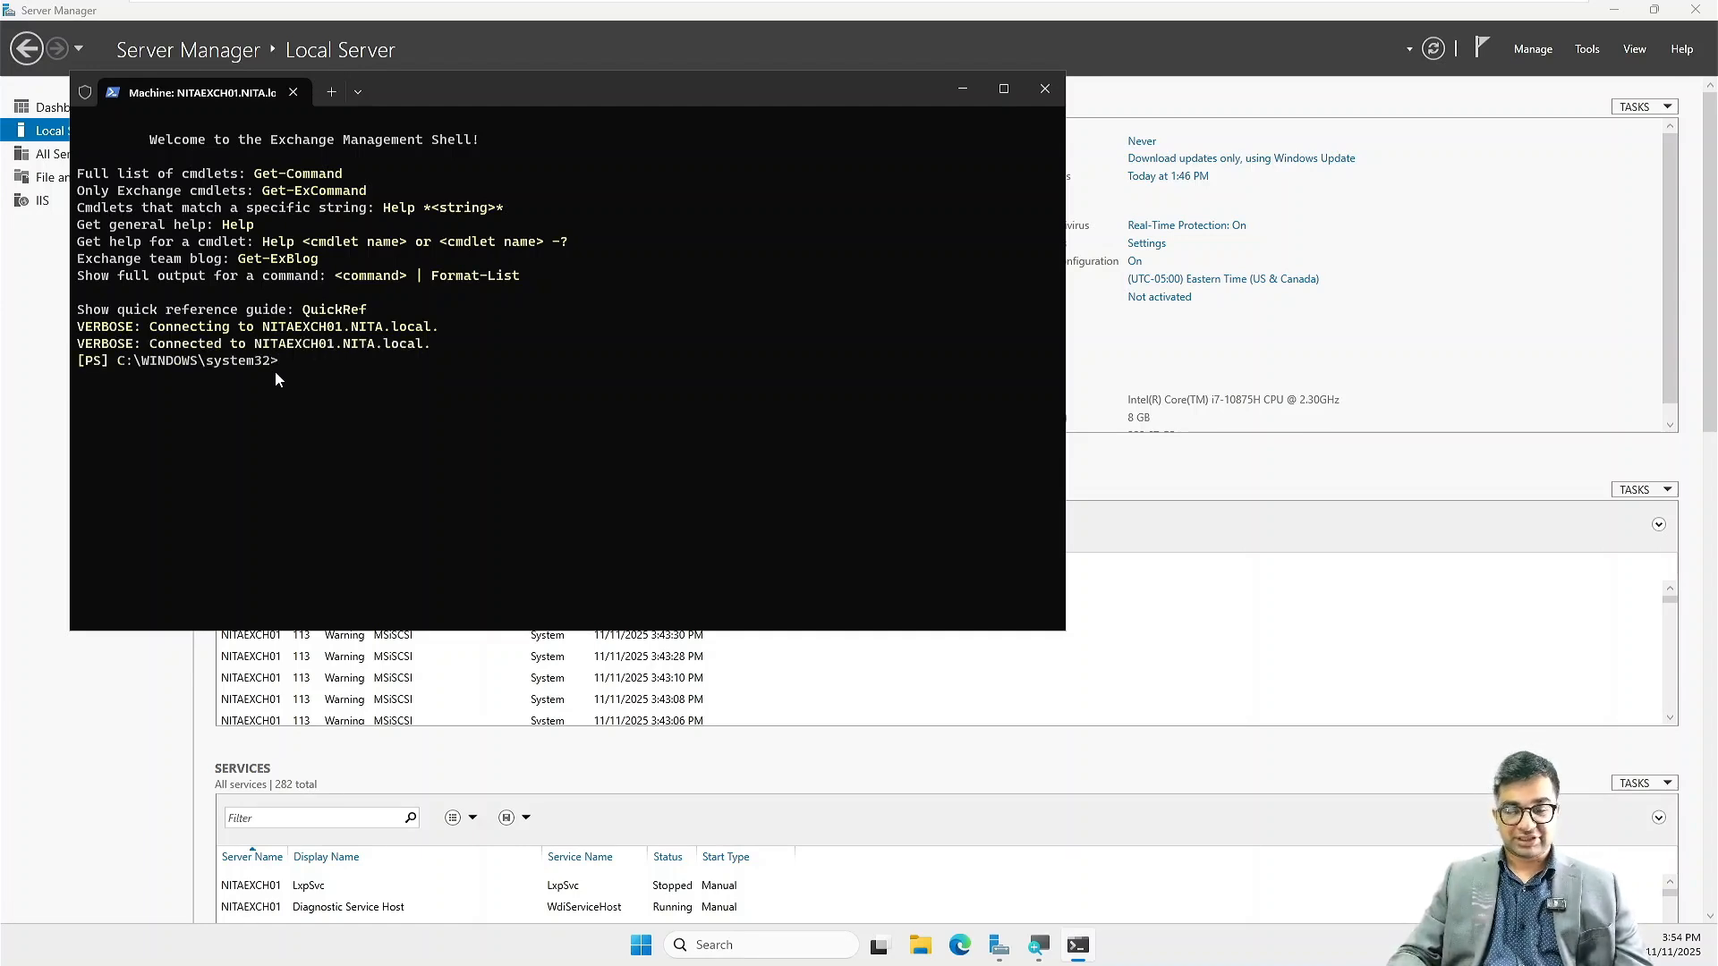
# Step: Run Get-MailboxServer to list the mailbox servers and confirm NITAEXCH01 is present
pyautogui.write('Get')
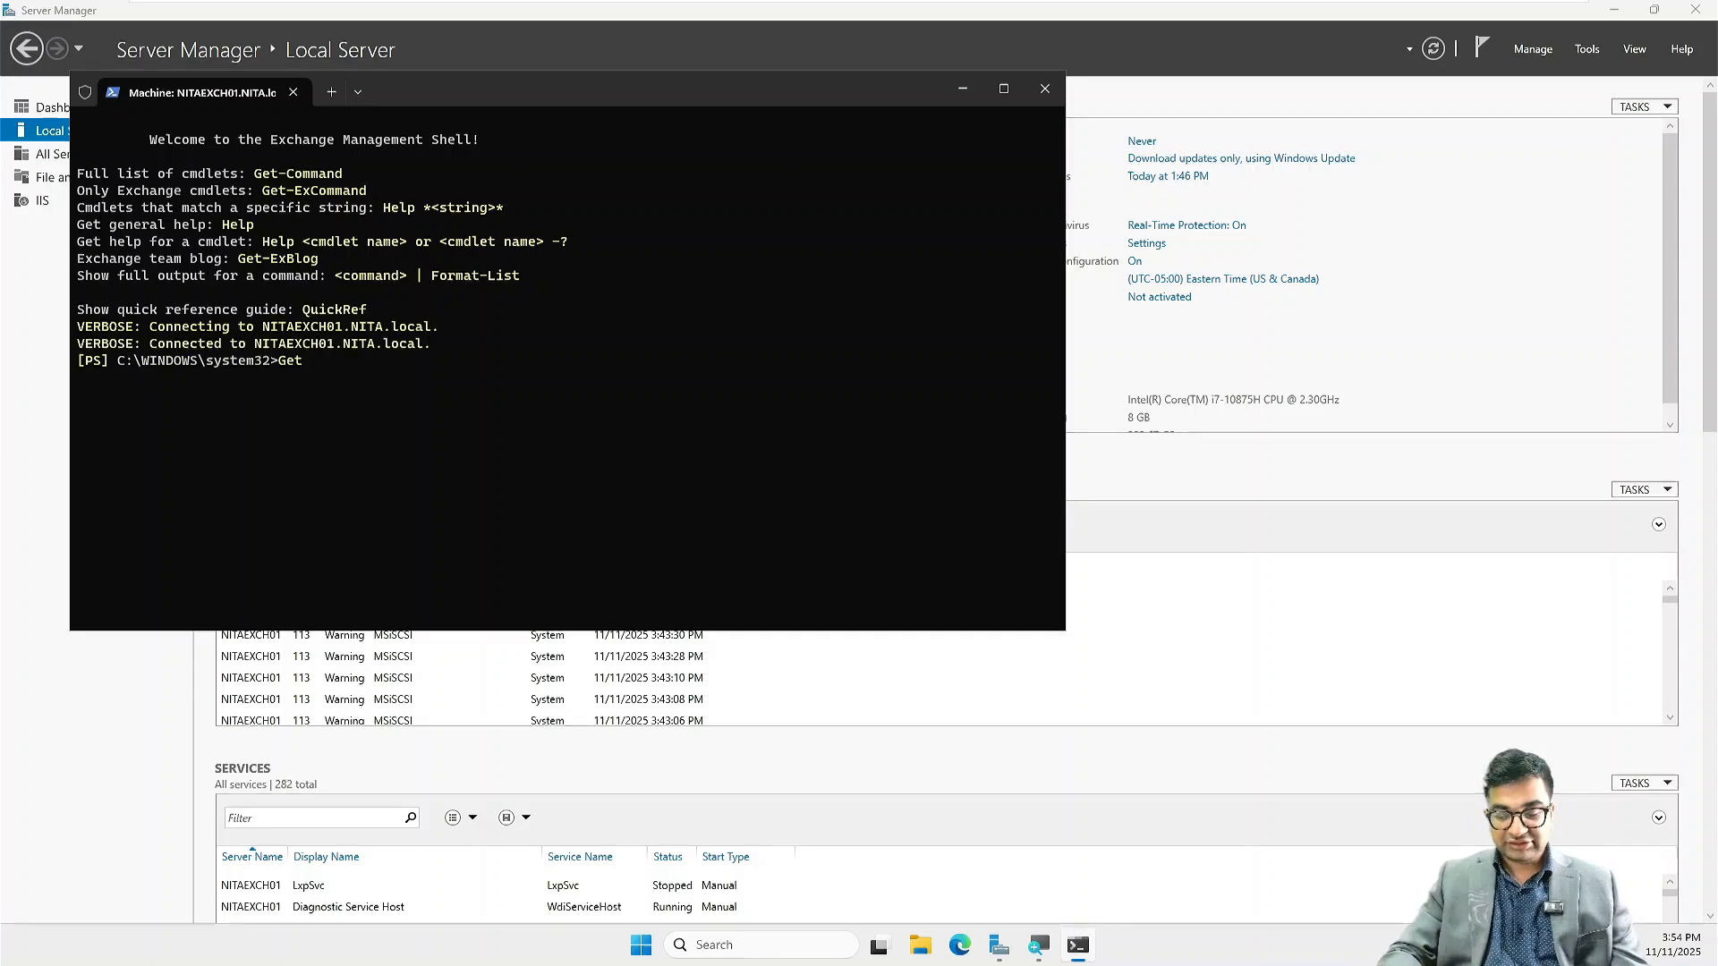
pyautogui.write('-Mailbox')
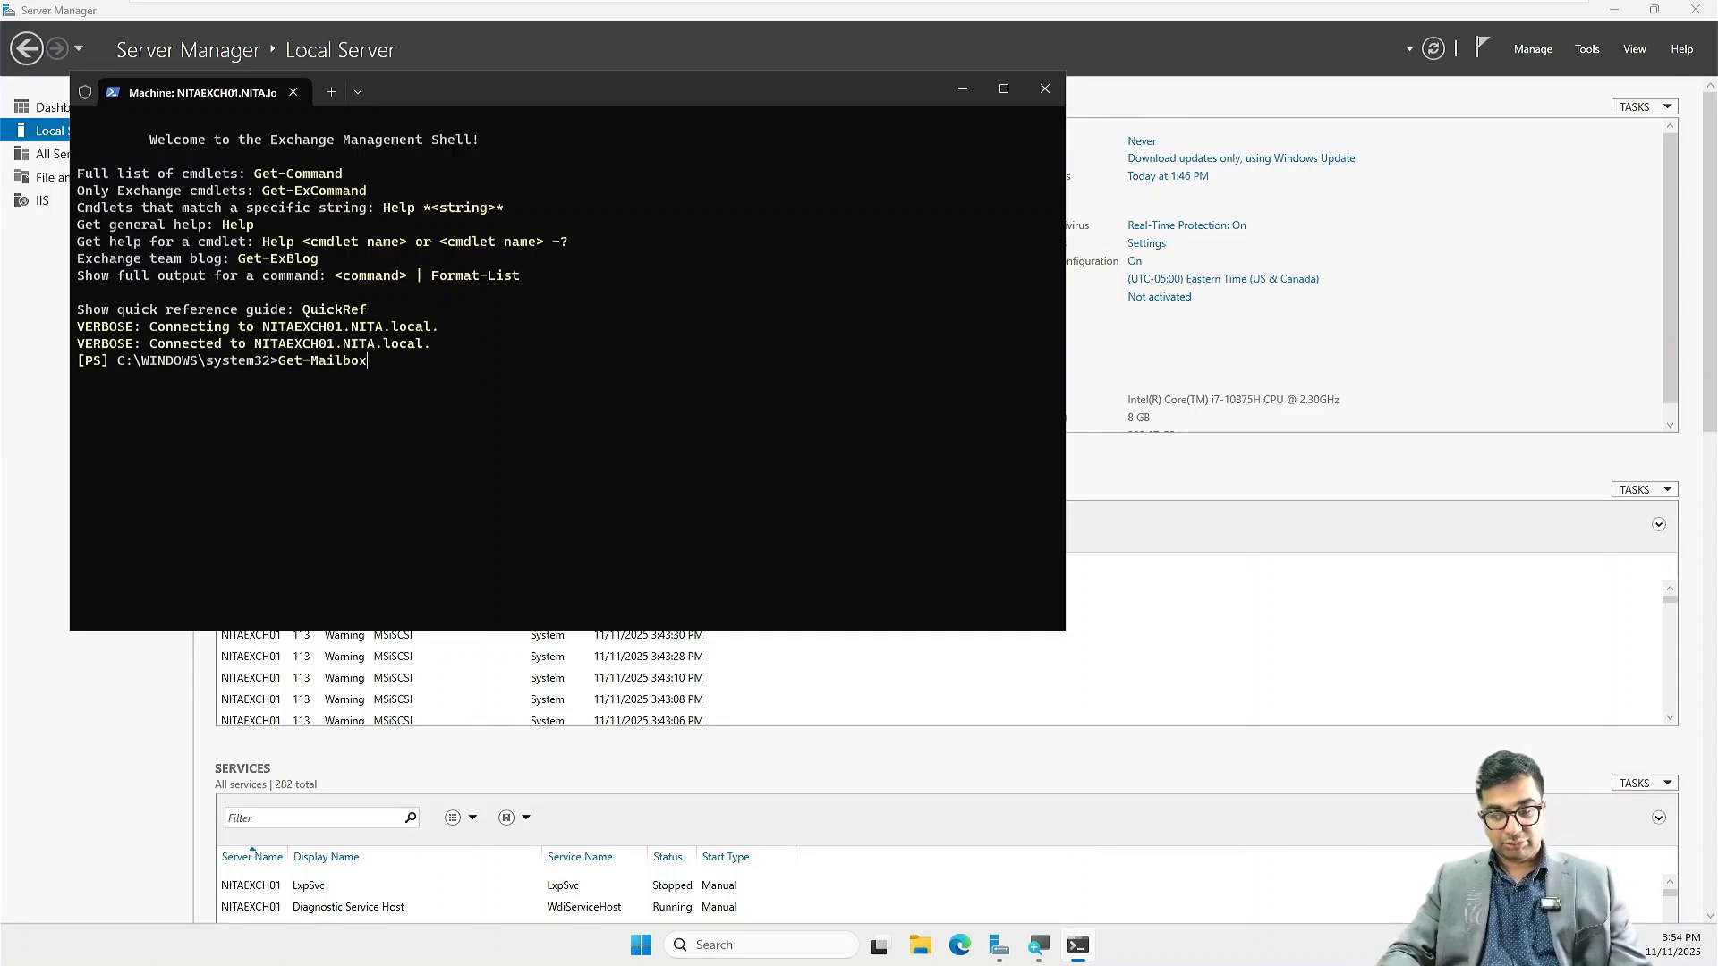
pyautogui.write('Server')
pyautogui.press('Return')
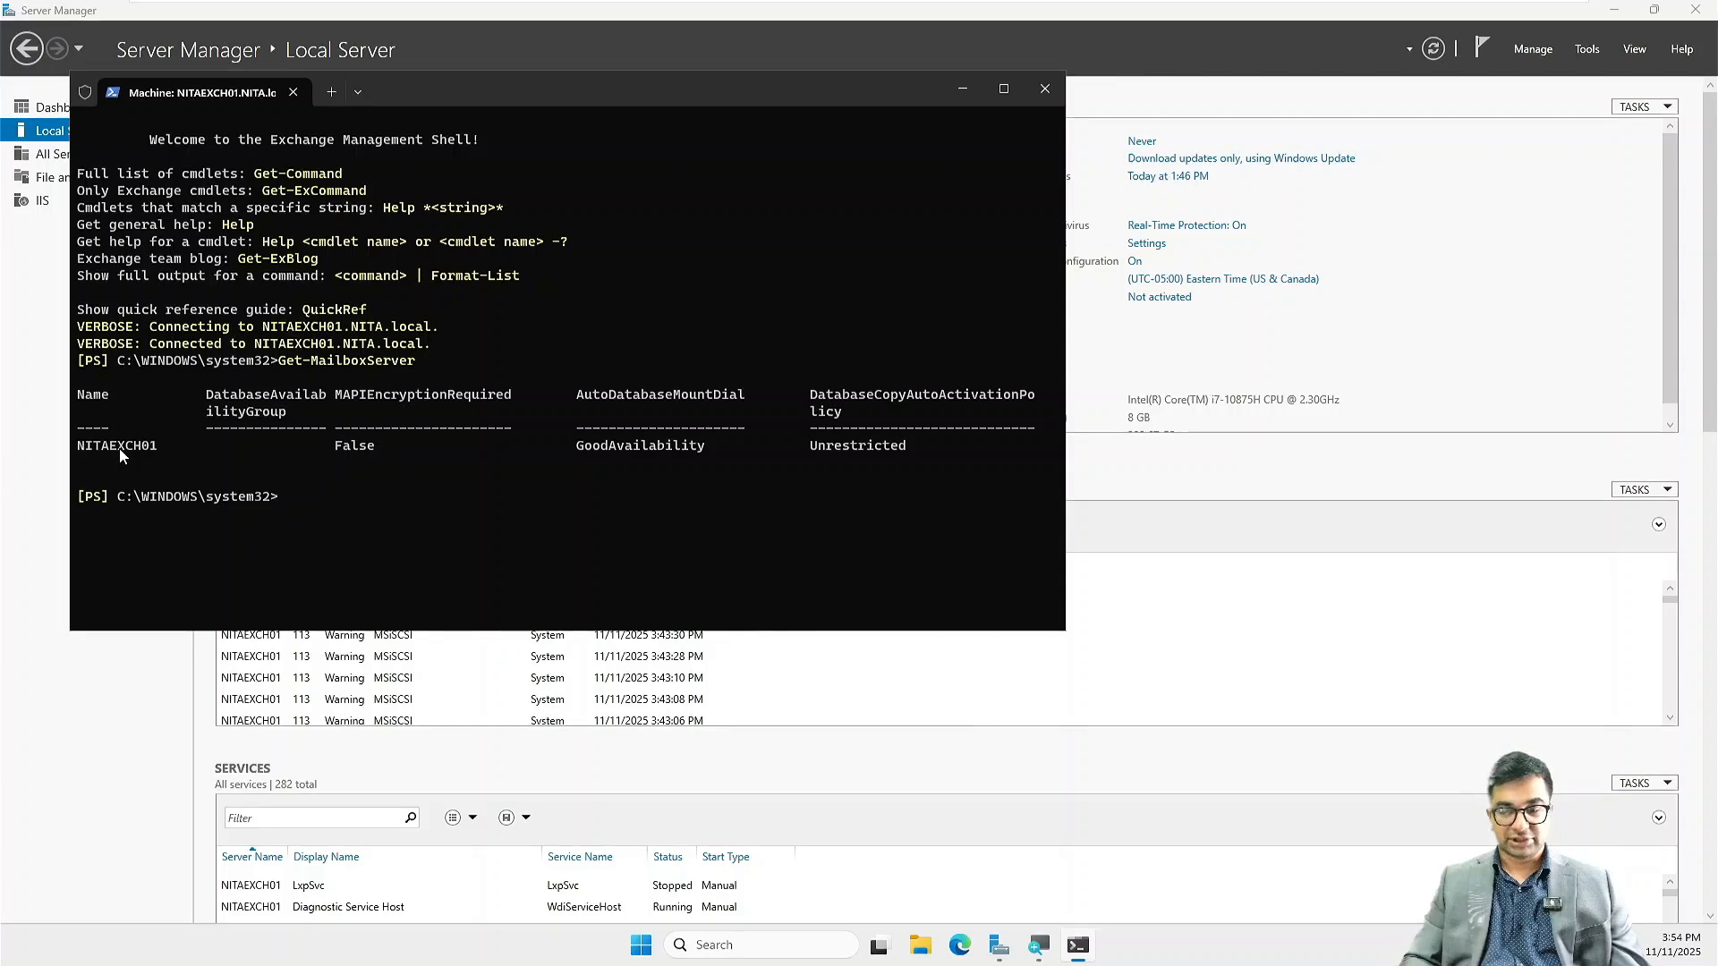
# Step: Minimize the shell and launch Google Chrome from the search
pyautogui.click(953, 88)
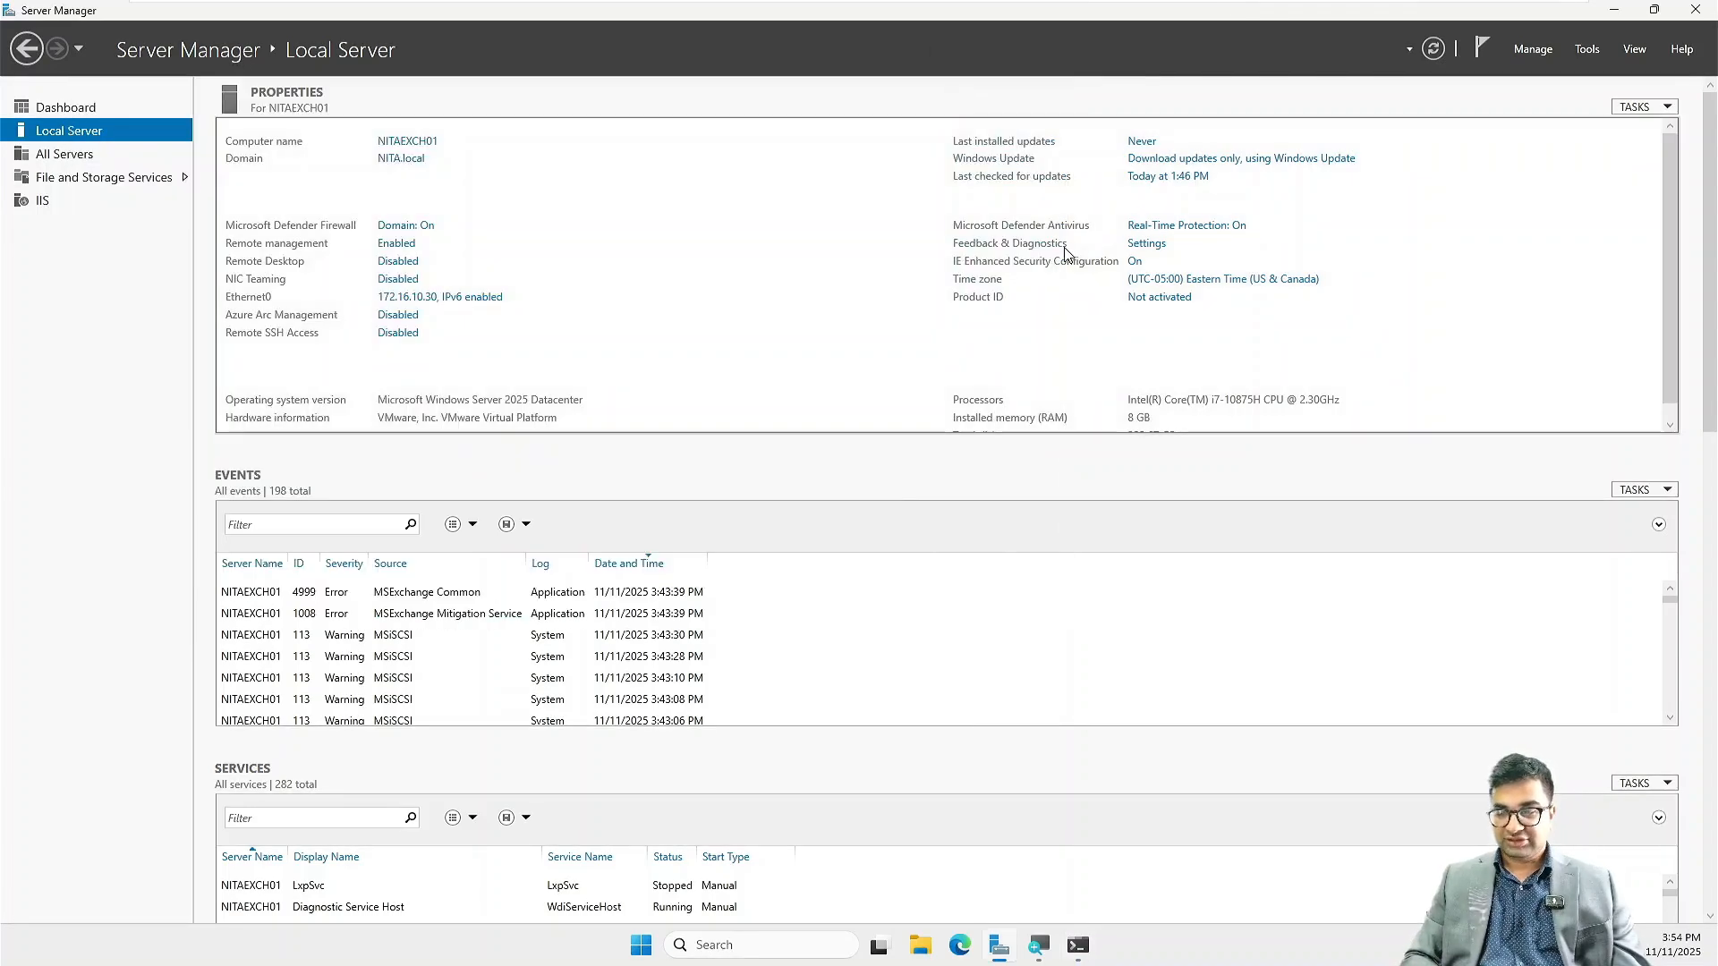
pyautogui.click(763, 944)
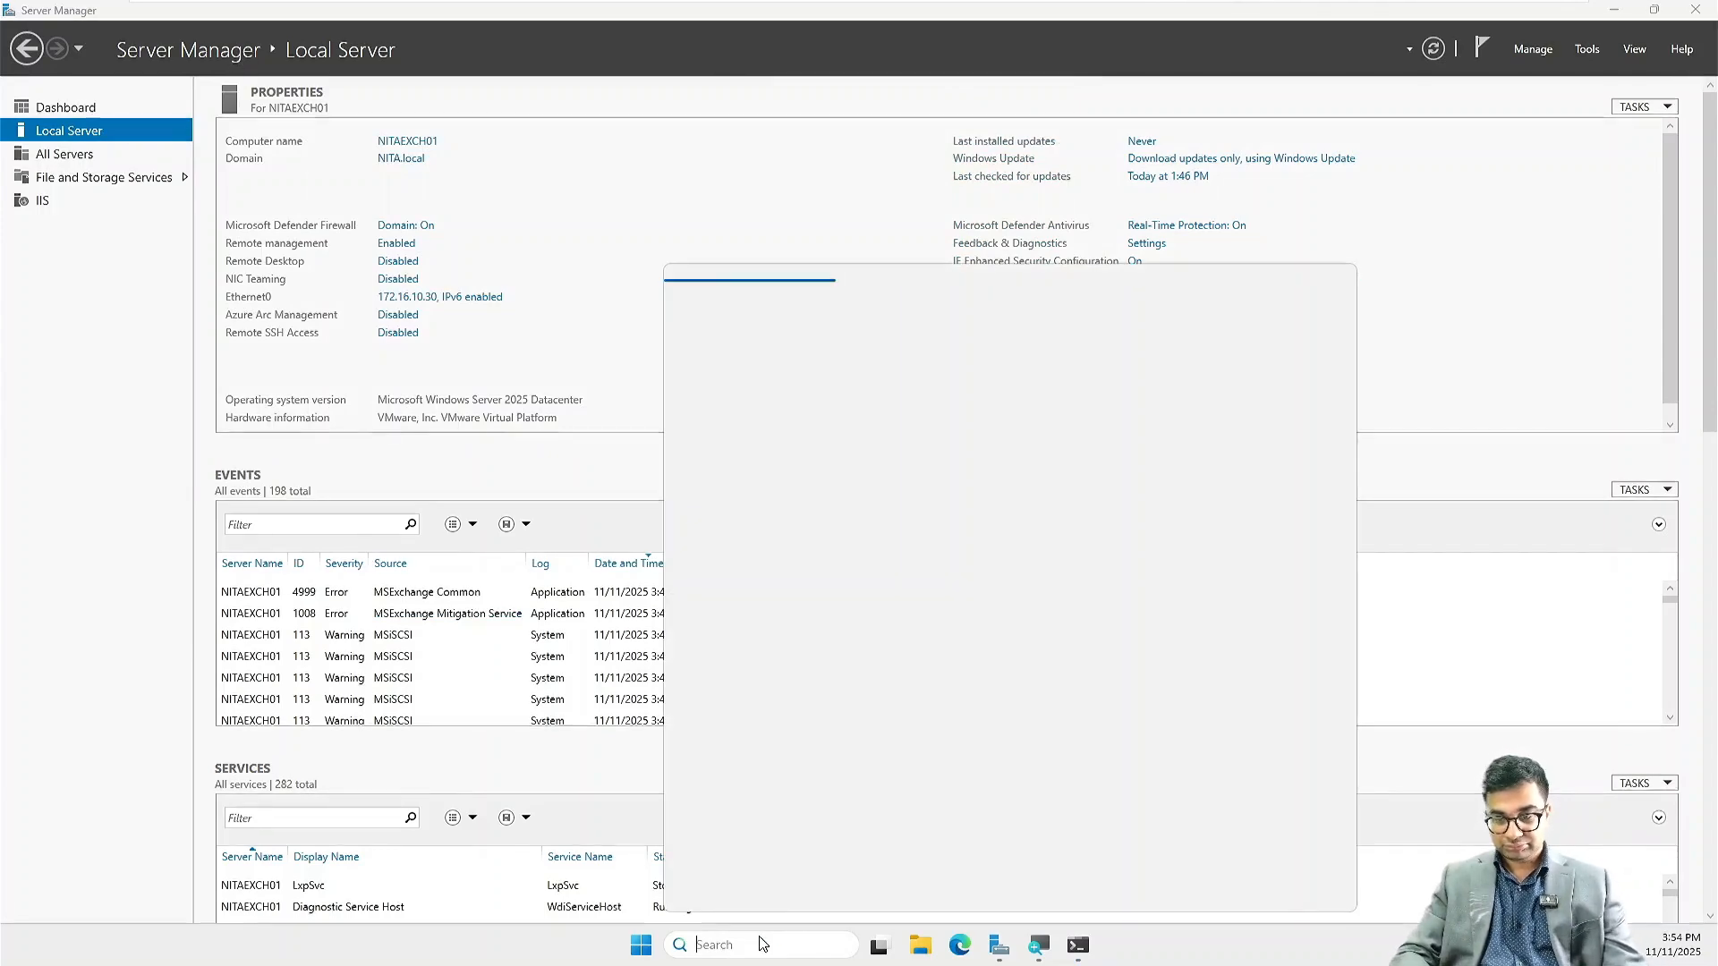
pyautogui.write('google')
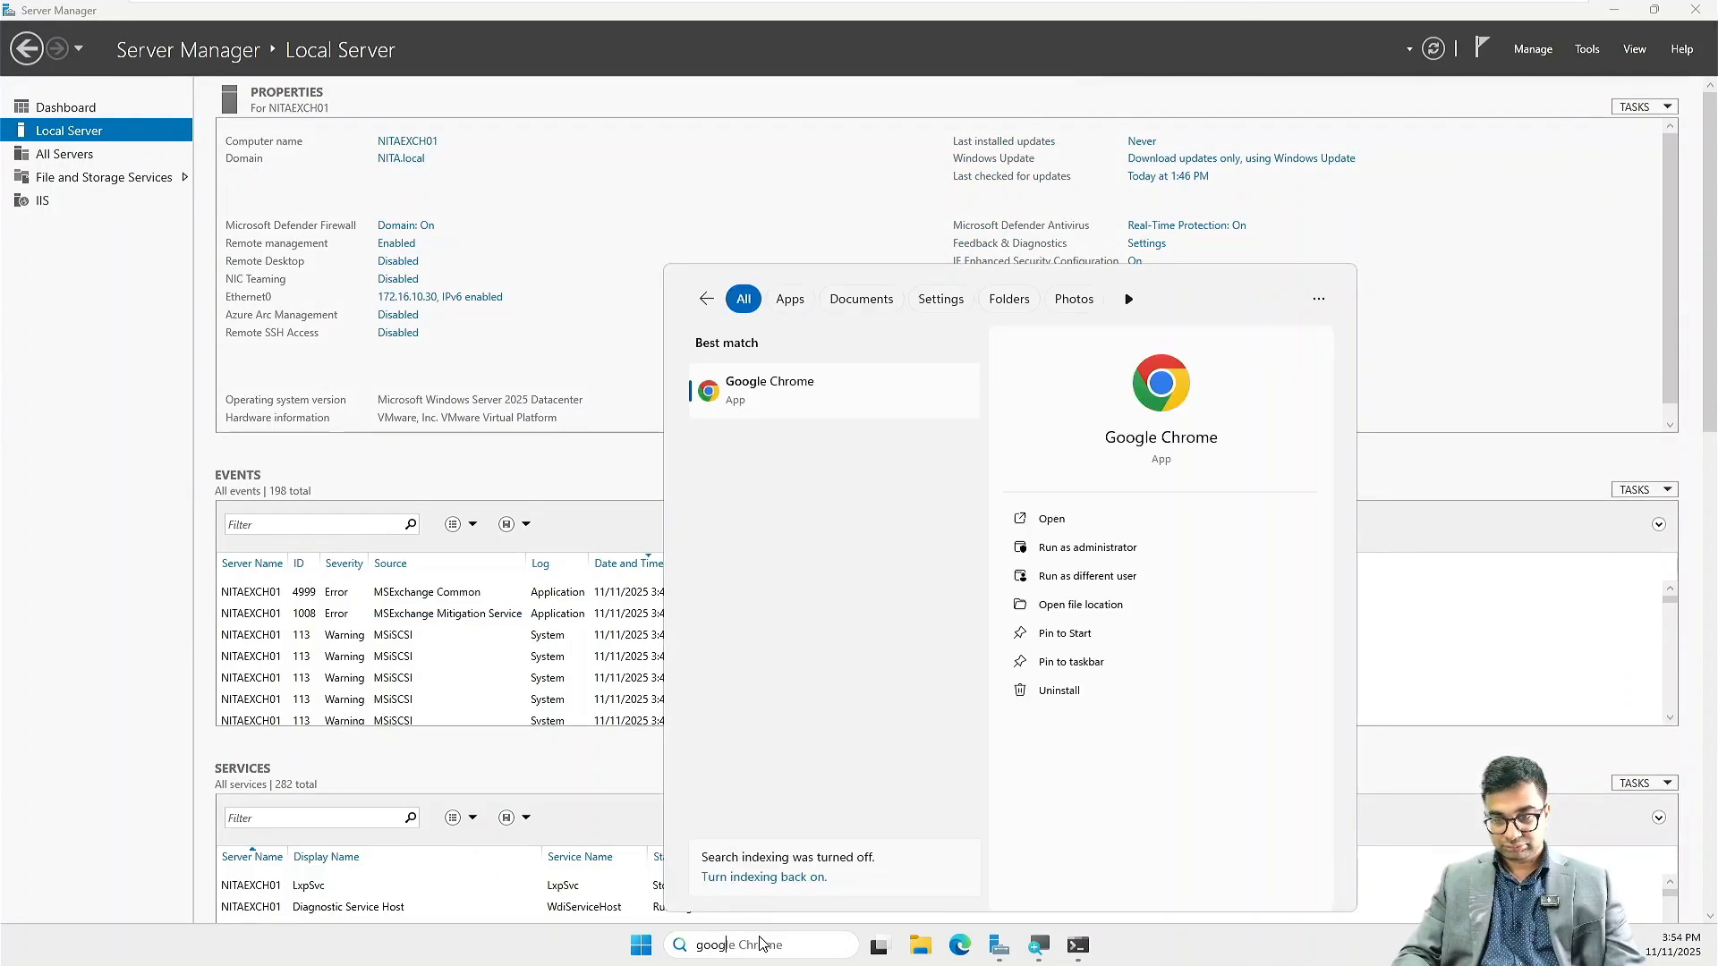
pyautogui.press('Return')
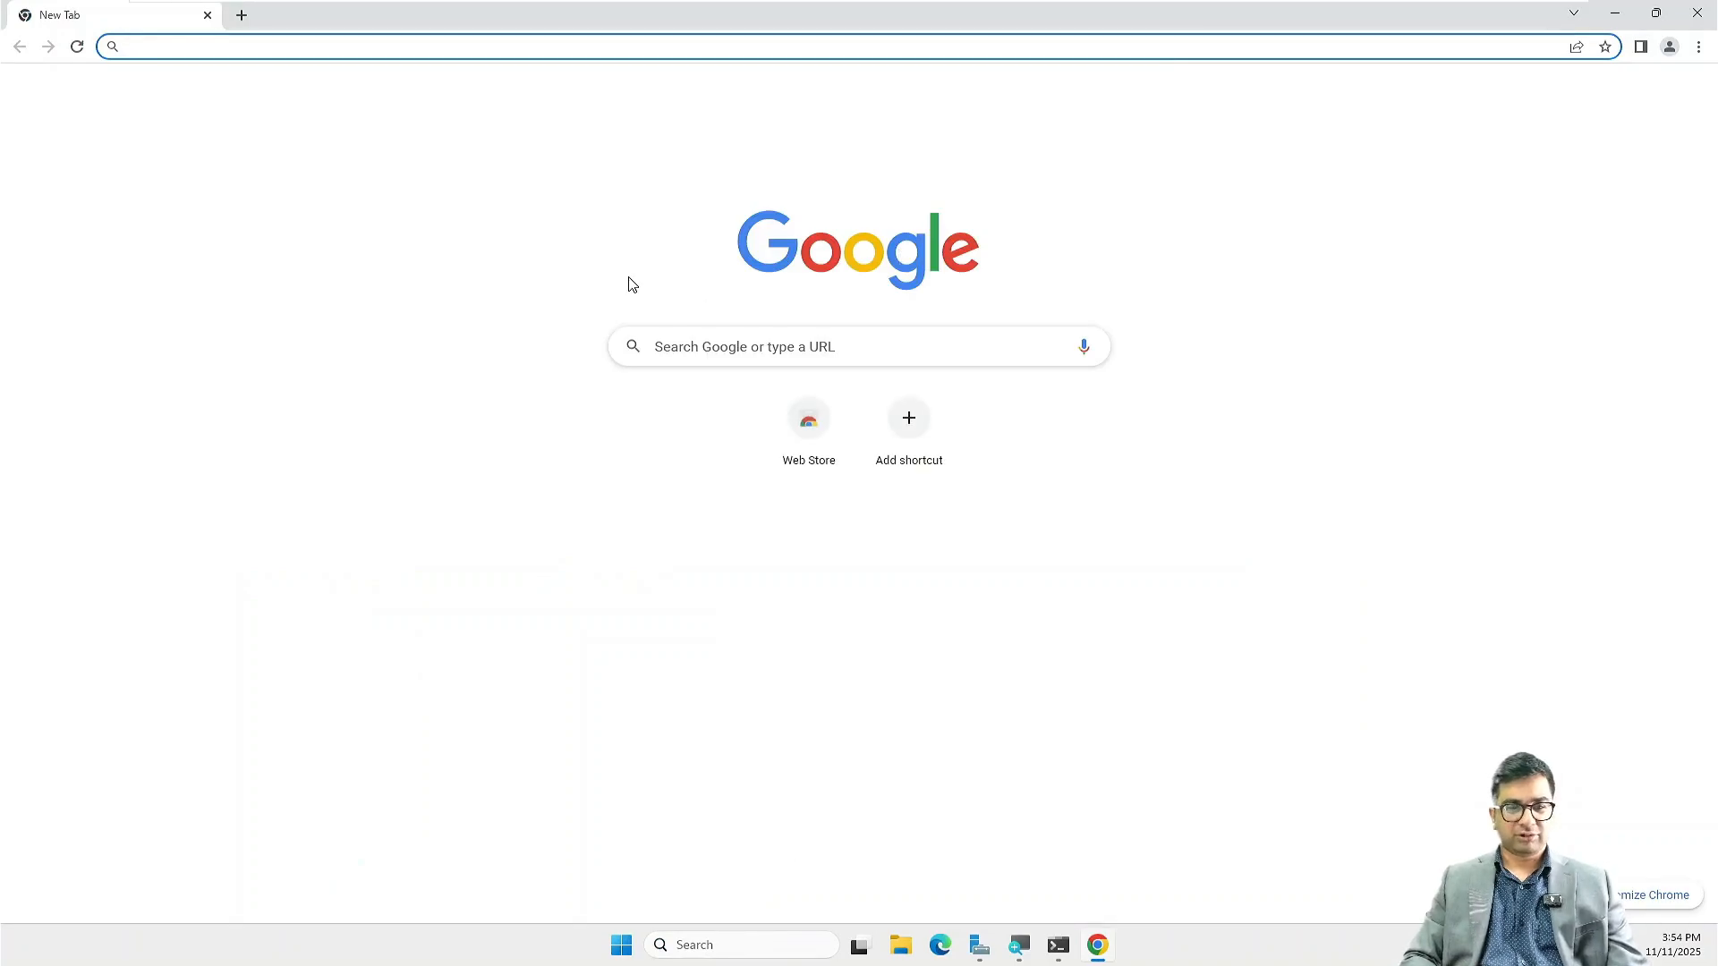
pyautogui.hotkey('ctrl', '+')
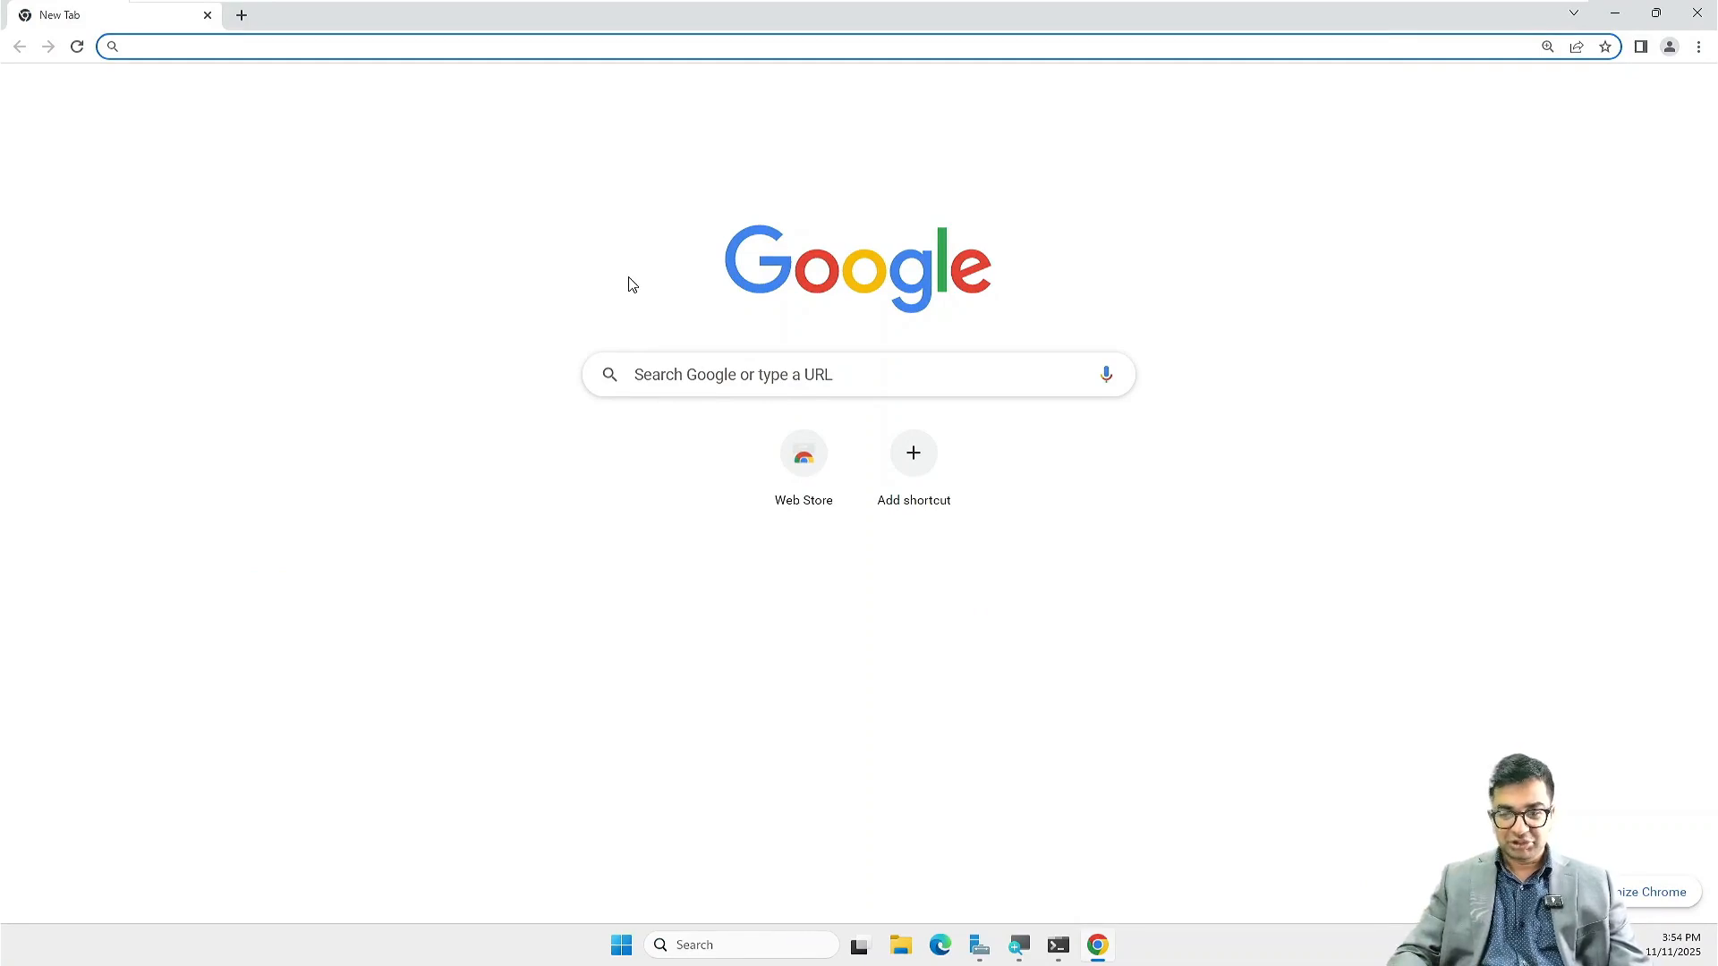
pyautogui.hotkey('ctrl', 'shift', 'n')
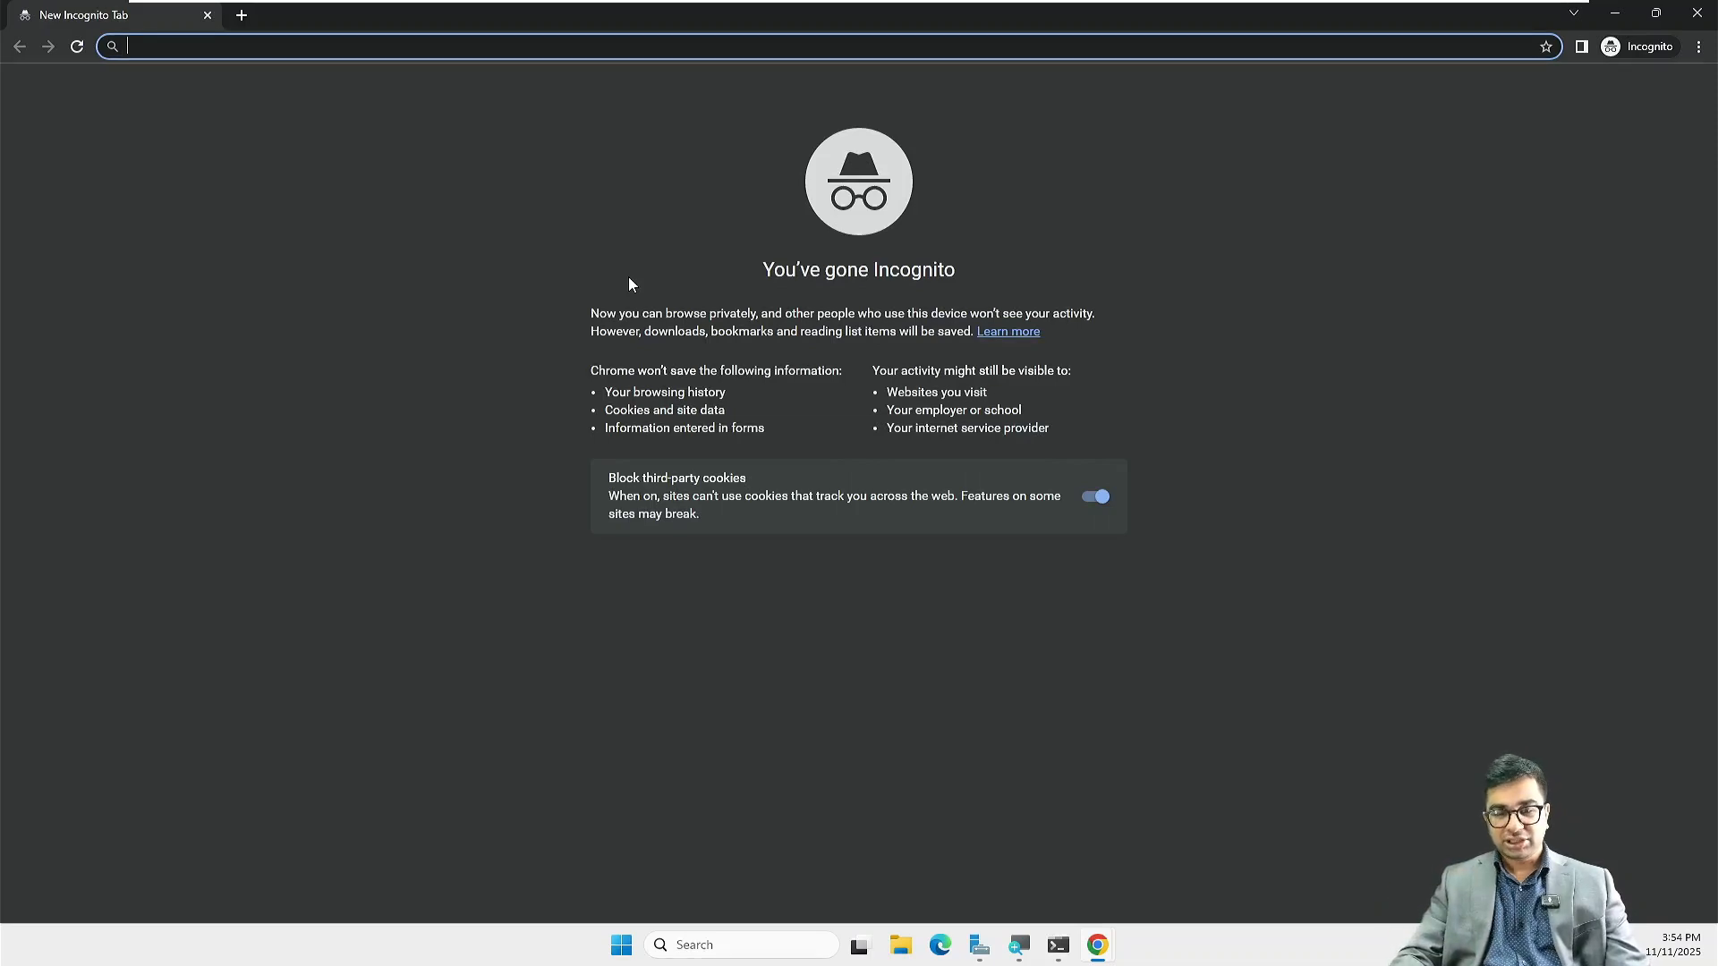
pyautogui.write('htt')
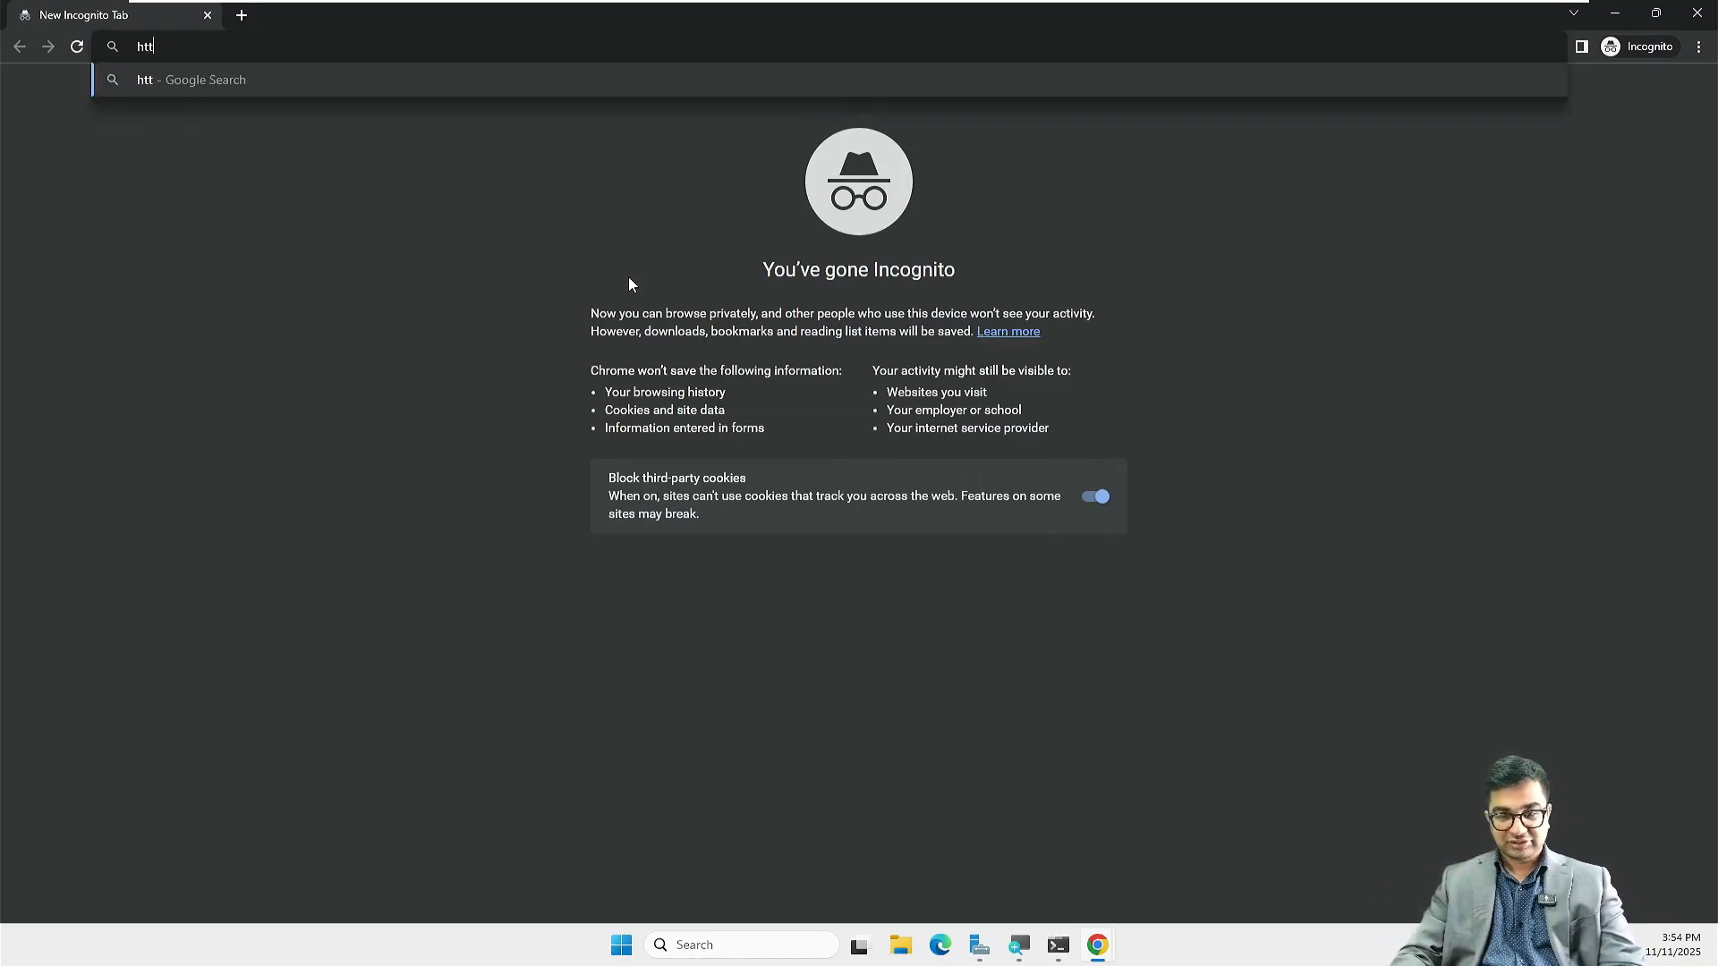
pyautogui.write('ps:')
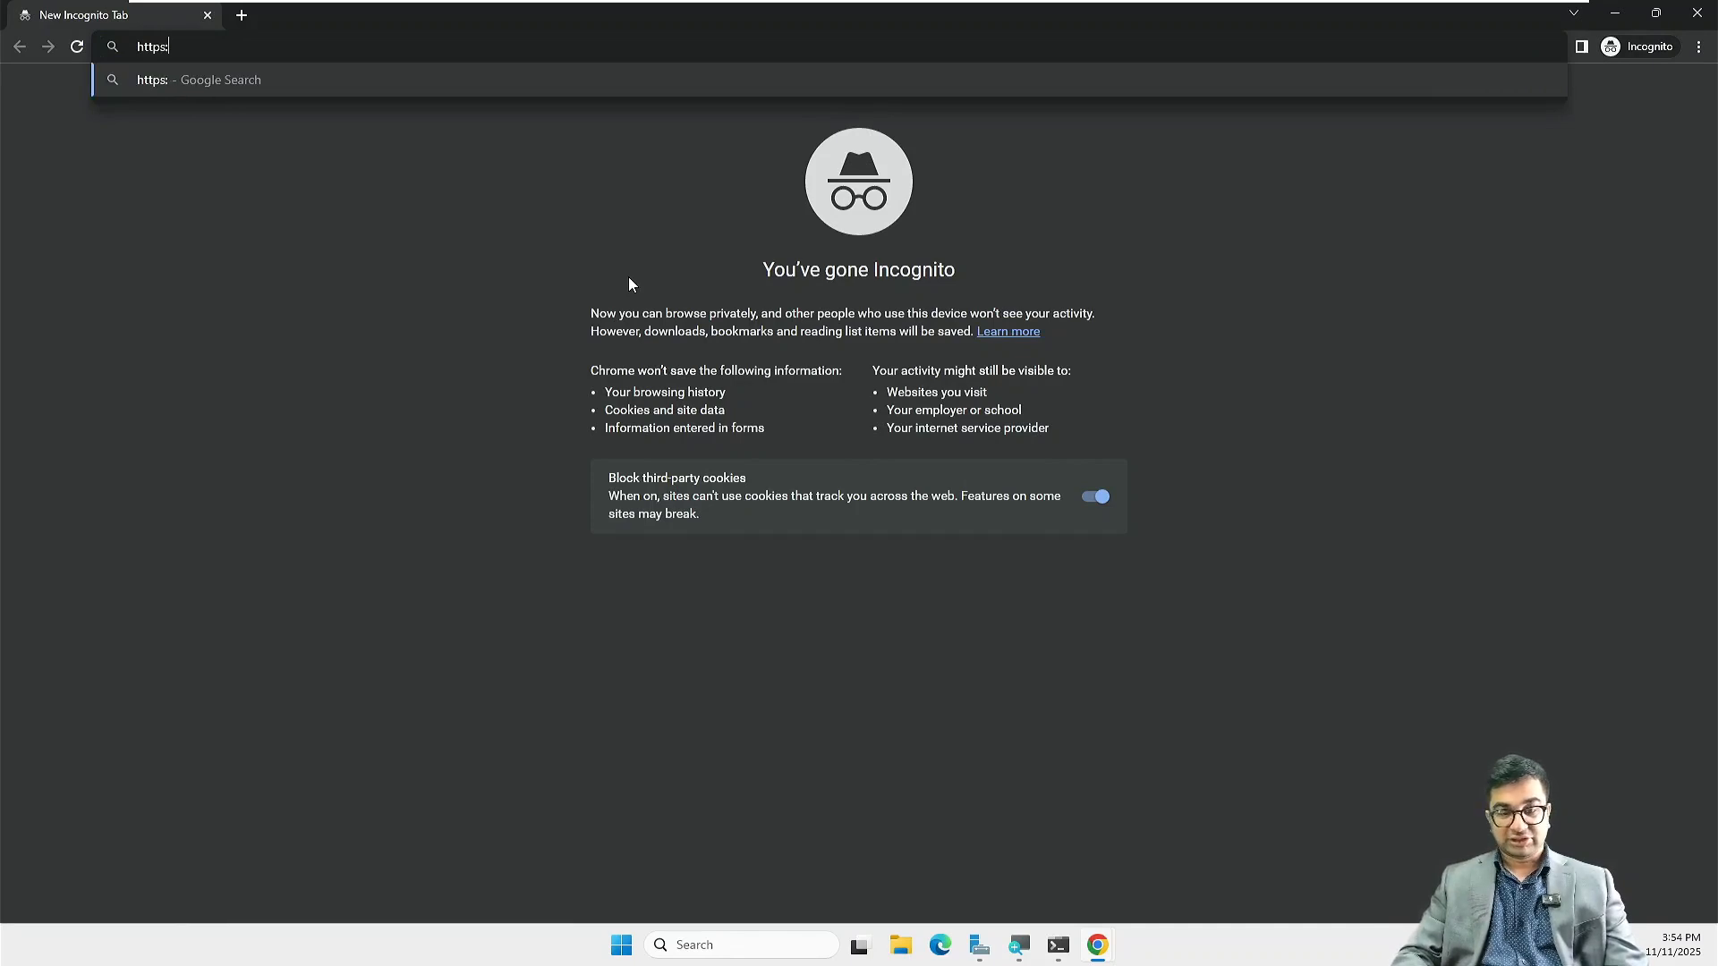
pyautogui.write('/nitae')
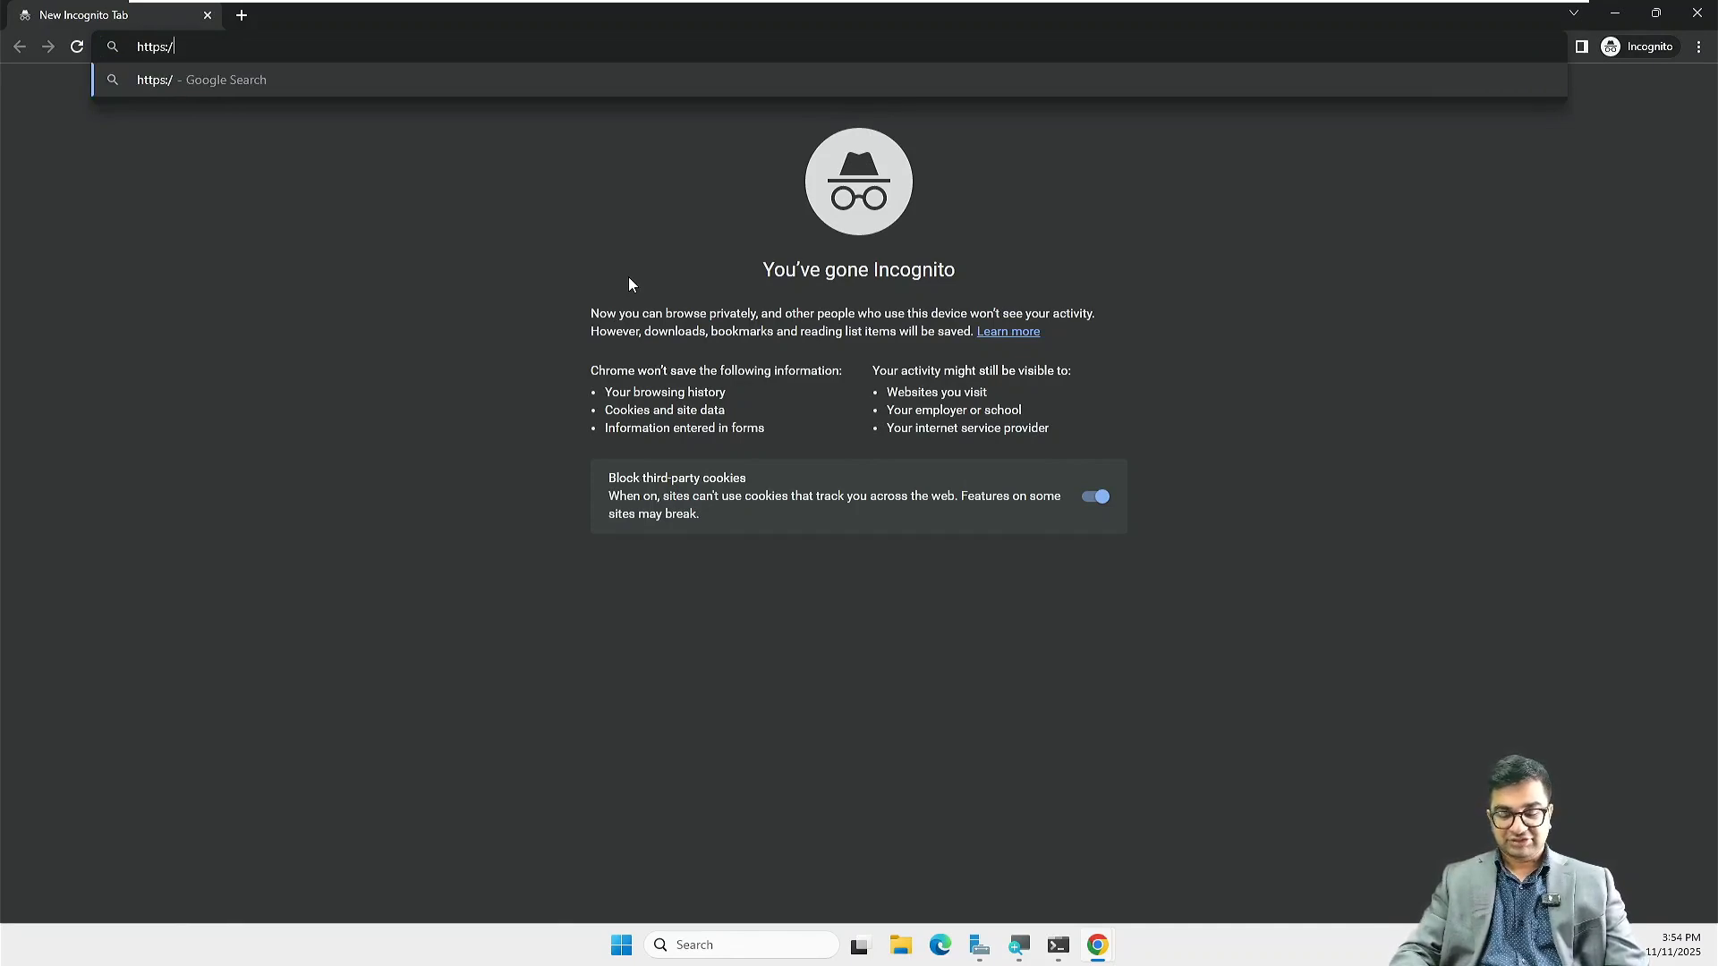
pyautogui.write('xch')
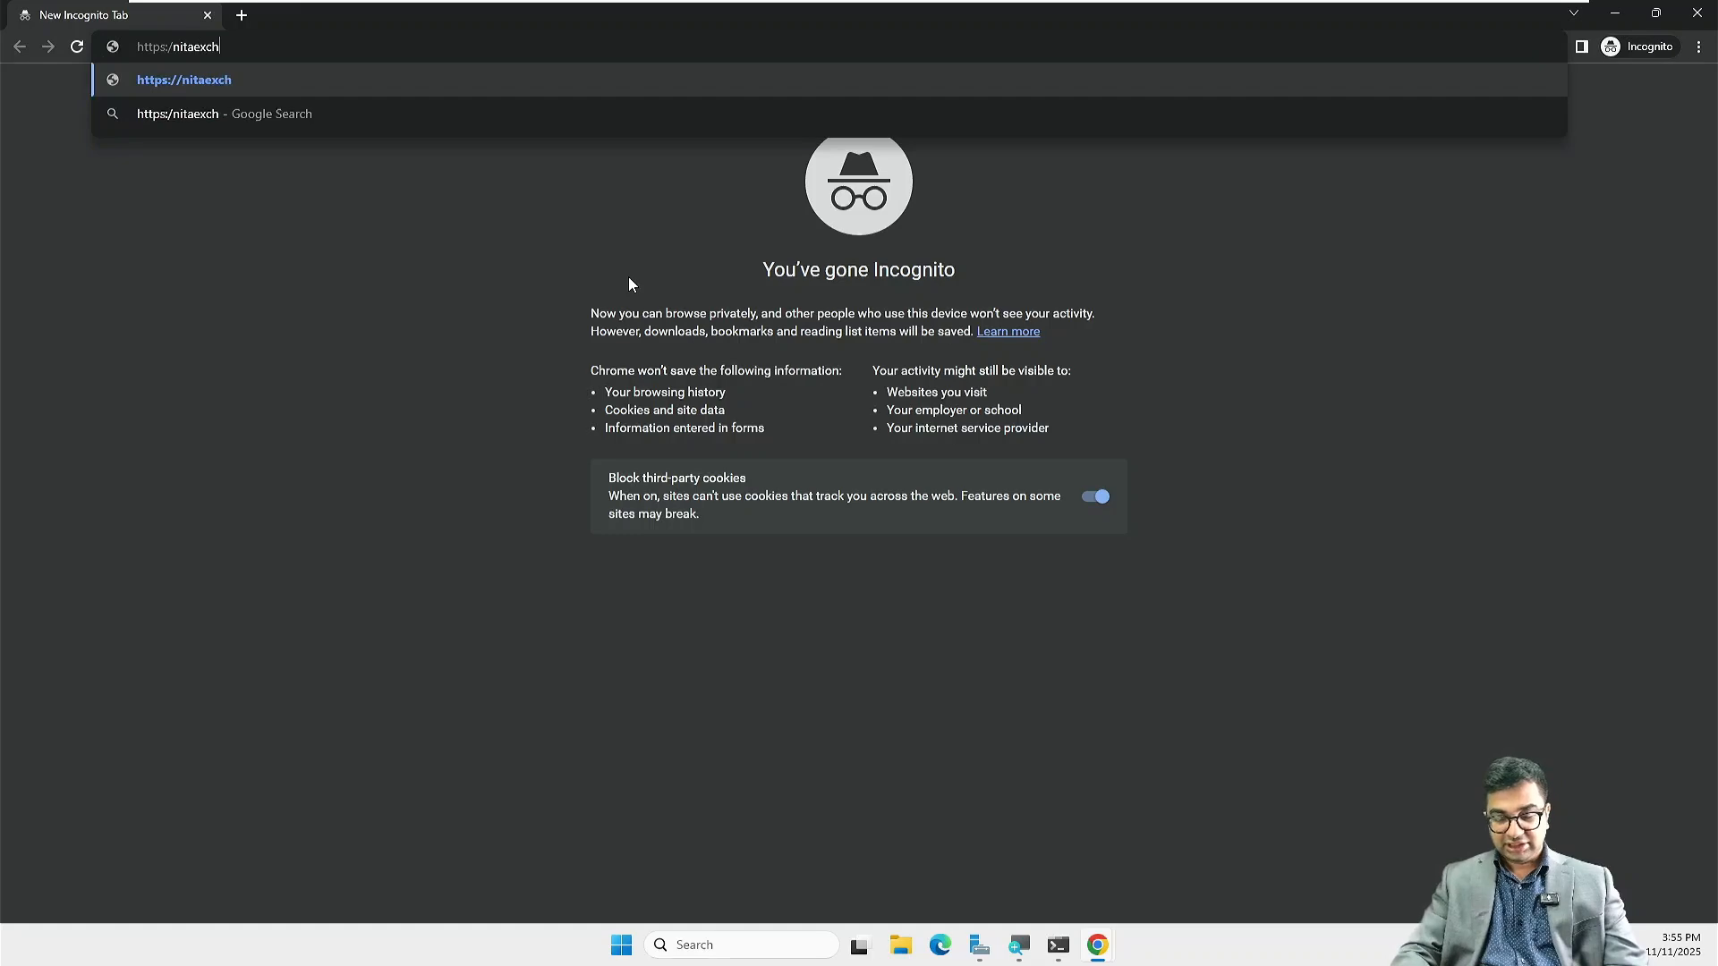
pyautogui.write('01.nita.')
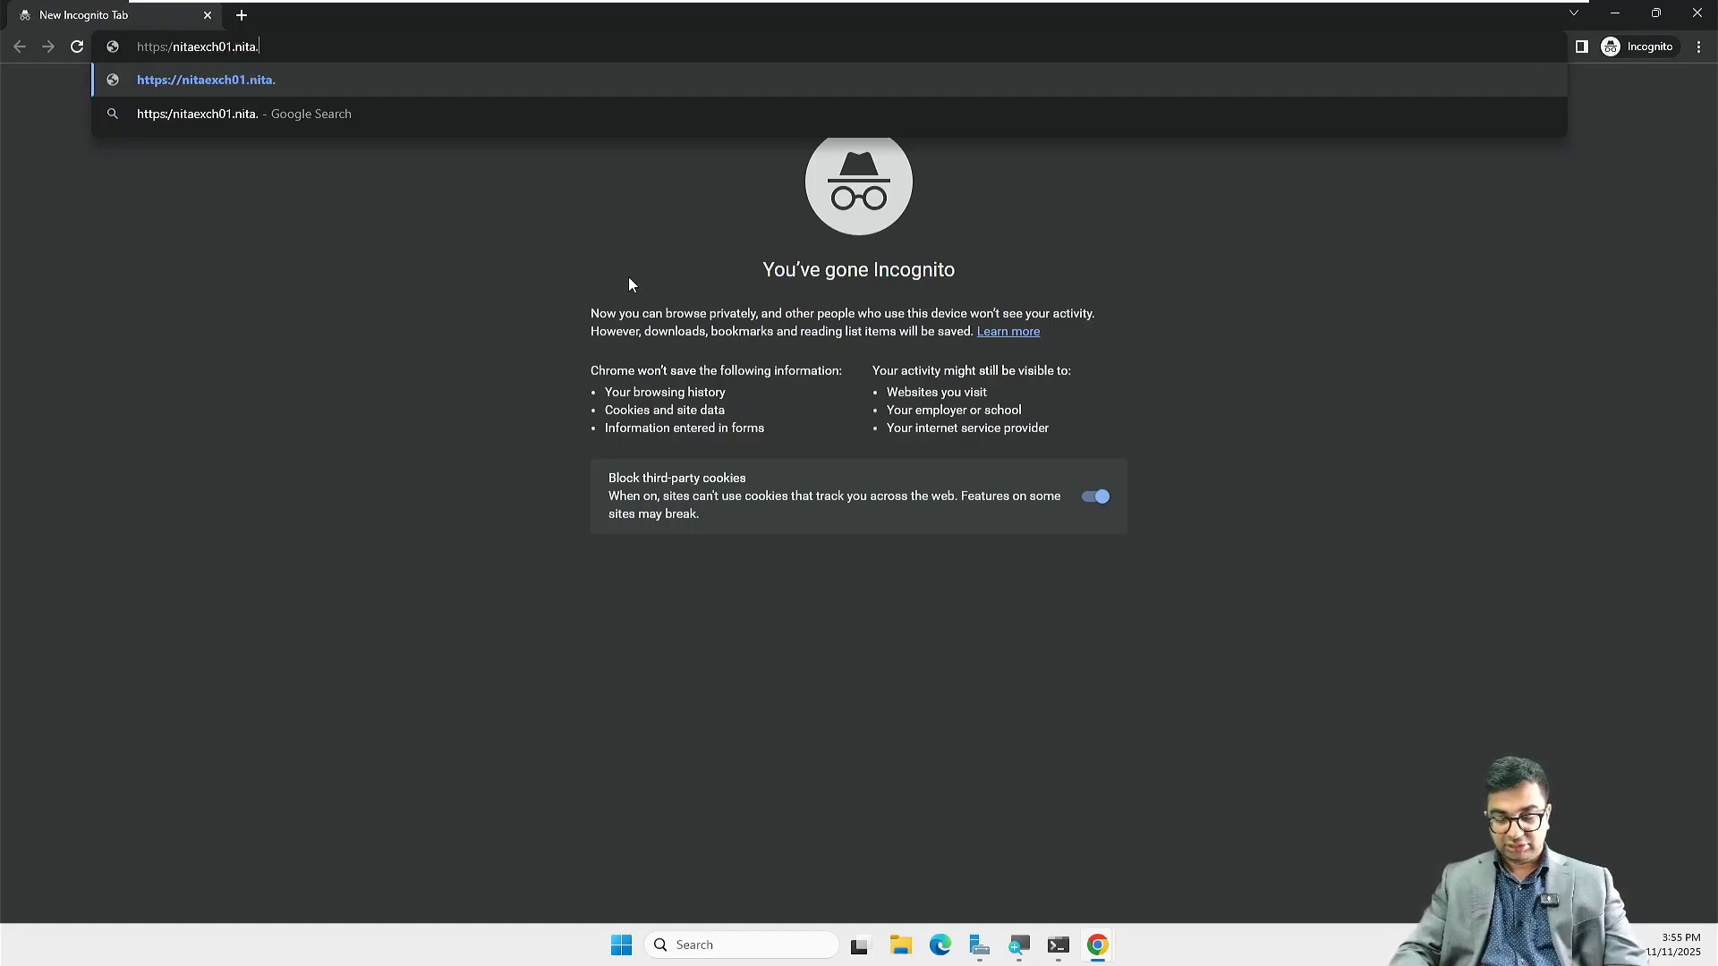
pyautogui.write('local/ecp/')
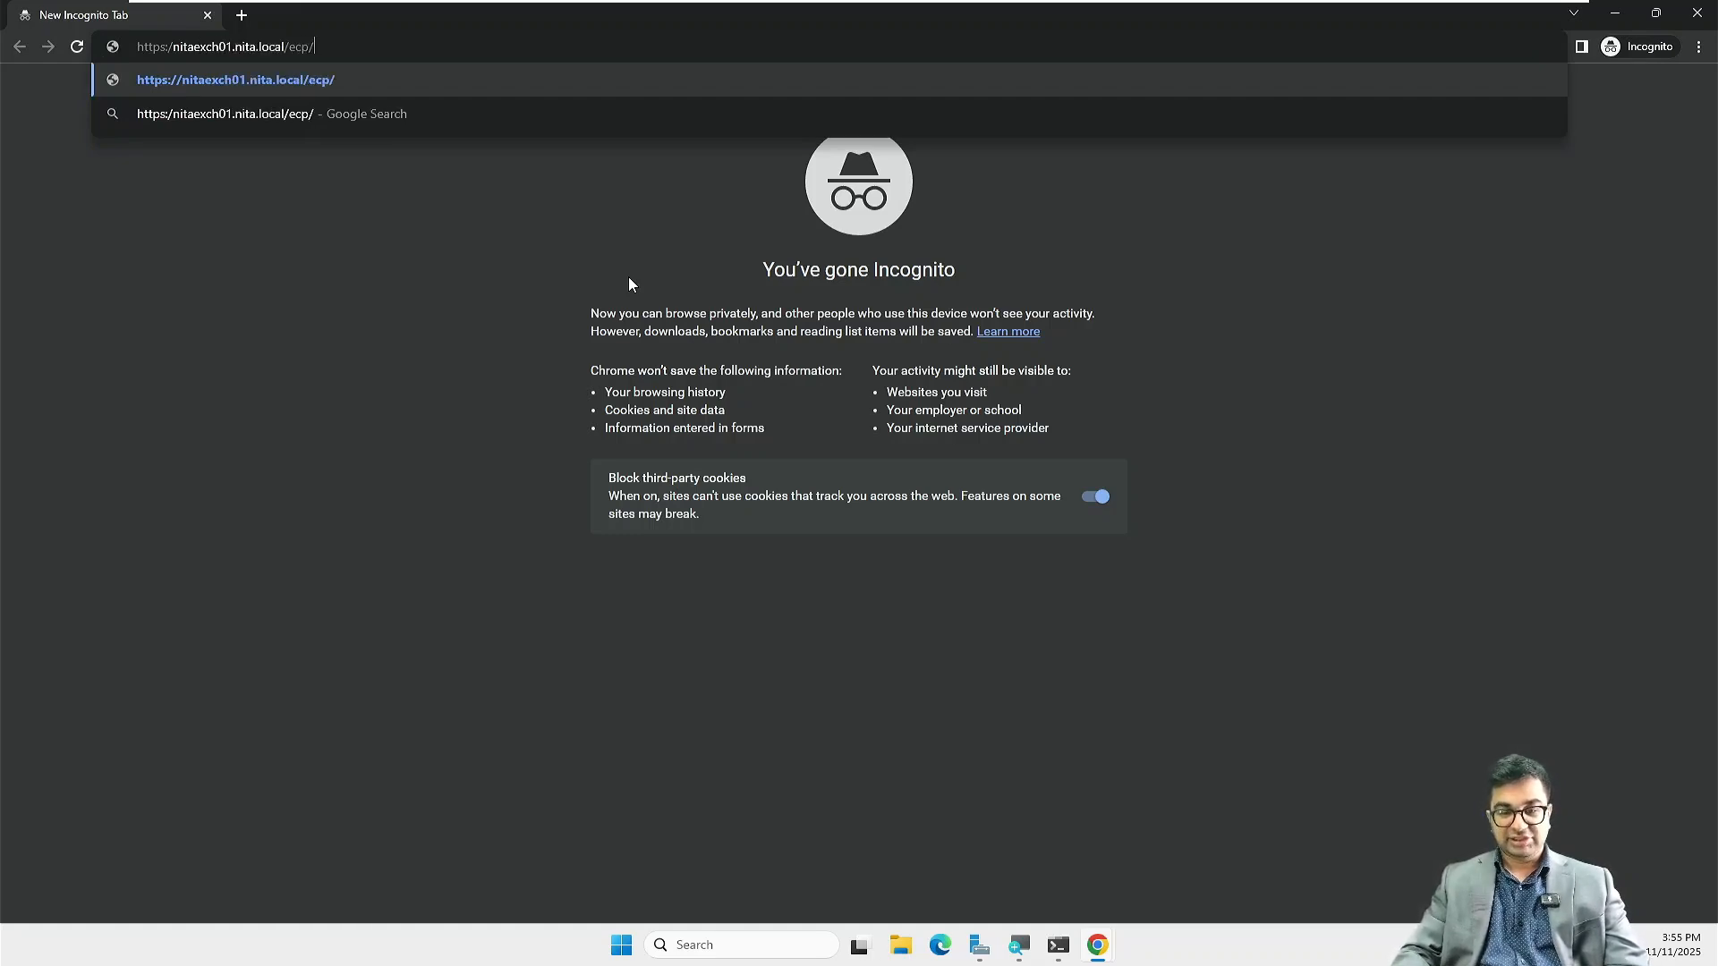
pyautogui.press('Return')
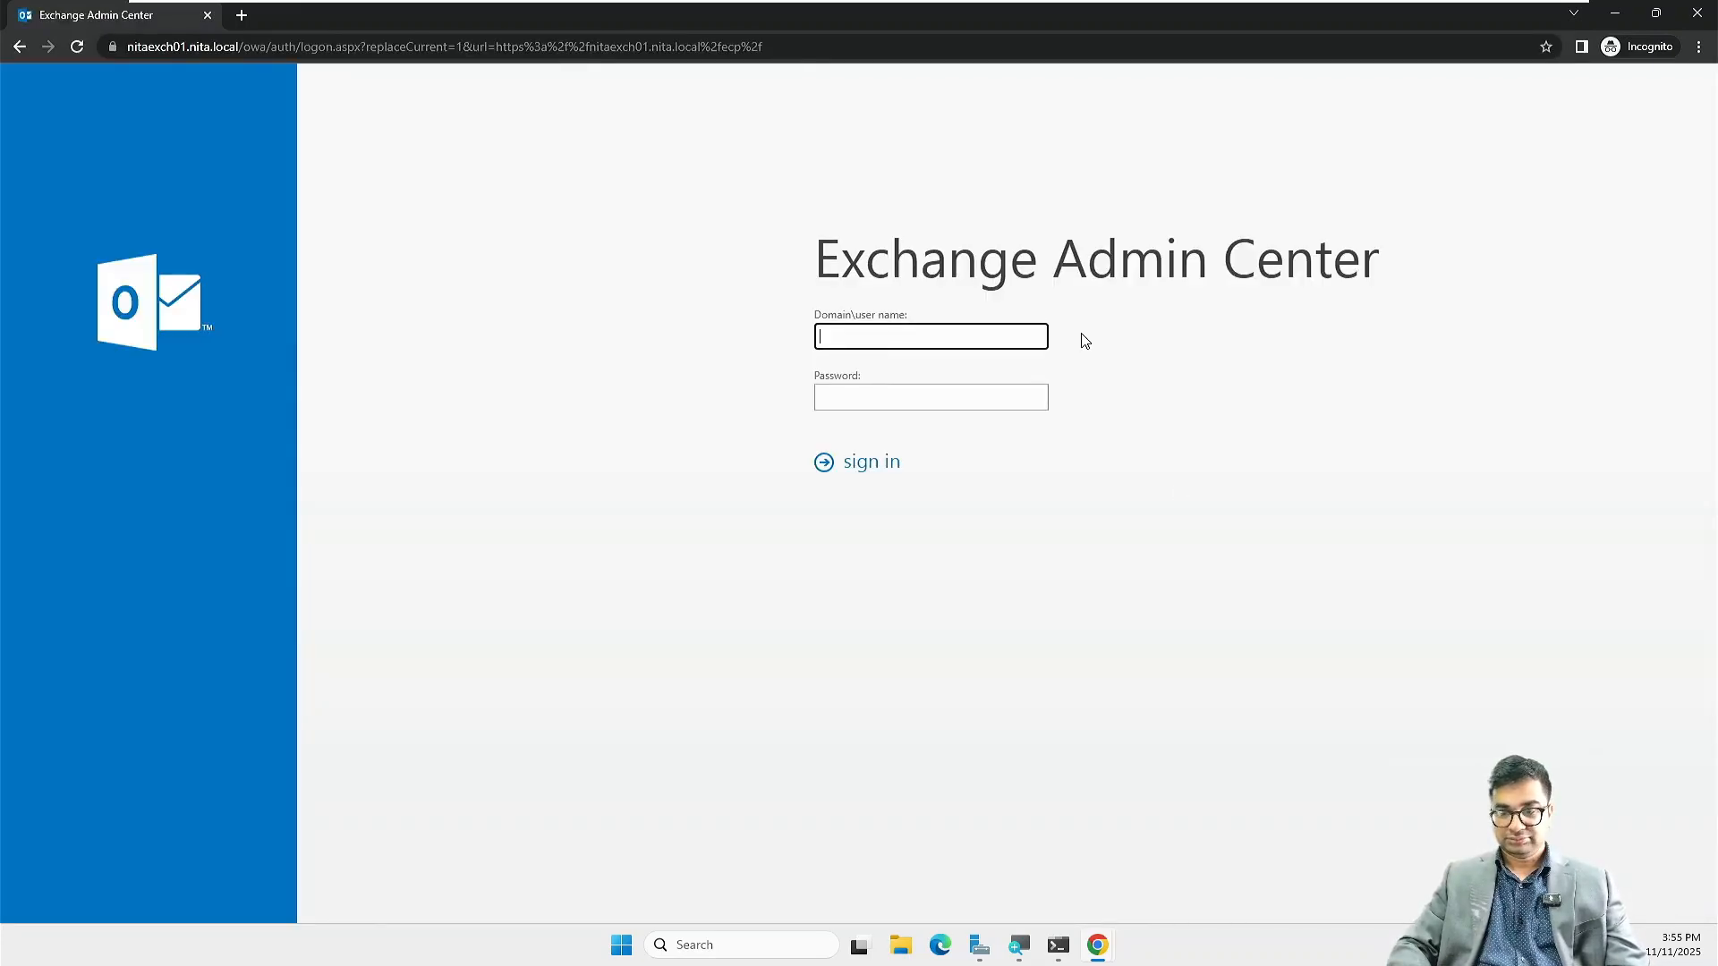
# Step: Sign in as the NITA domain administrator, entering the account password
pyautogui.hotkey('ctrl', '+')
pyautogui.hotkey('ctrl', '+')
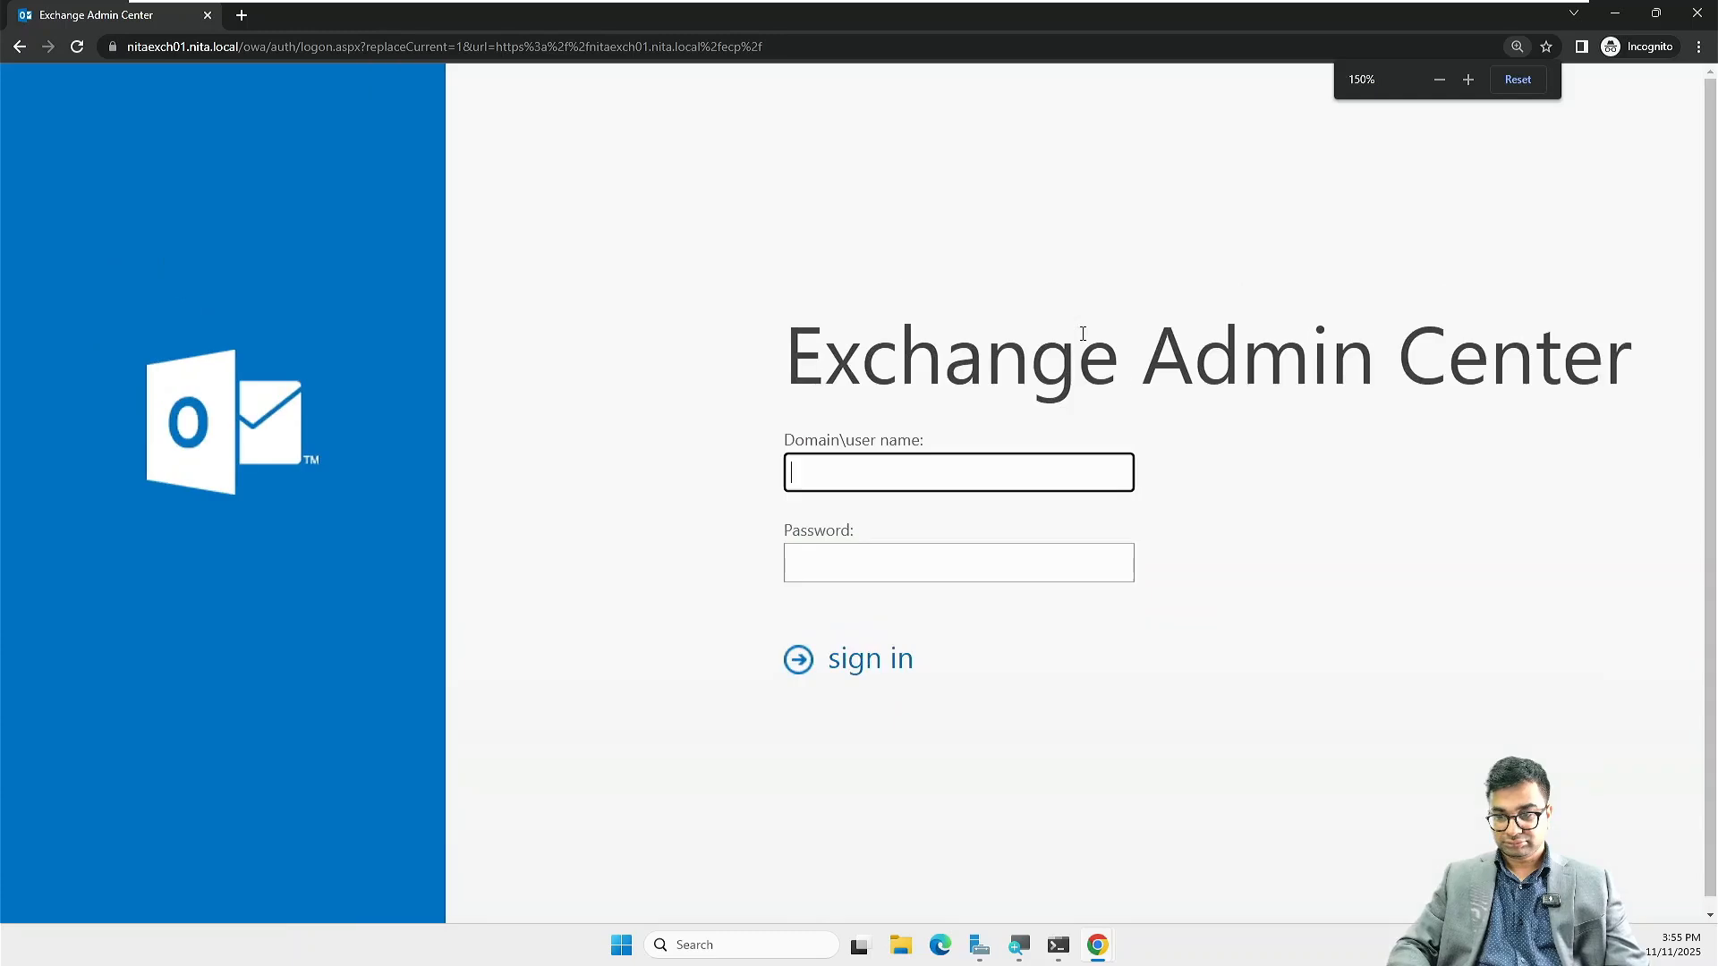
pyautogui.write('NITA')
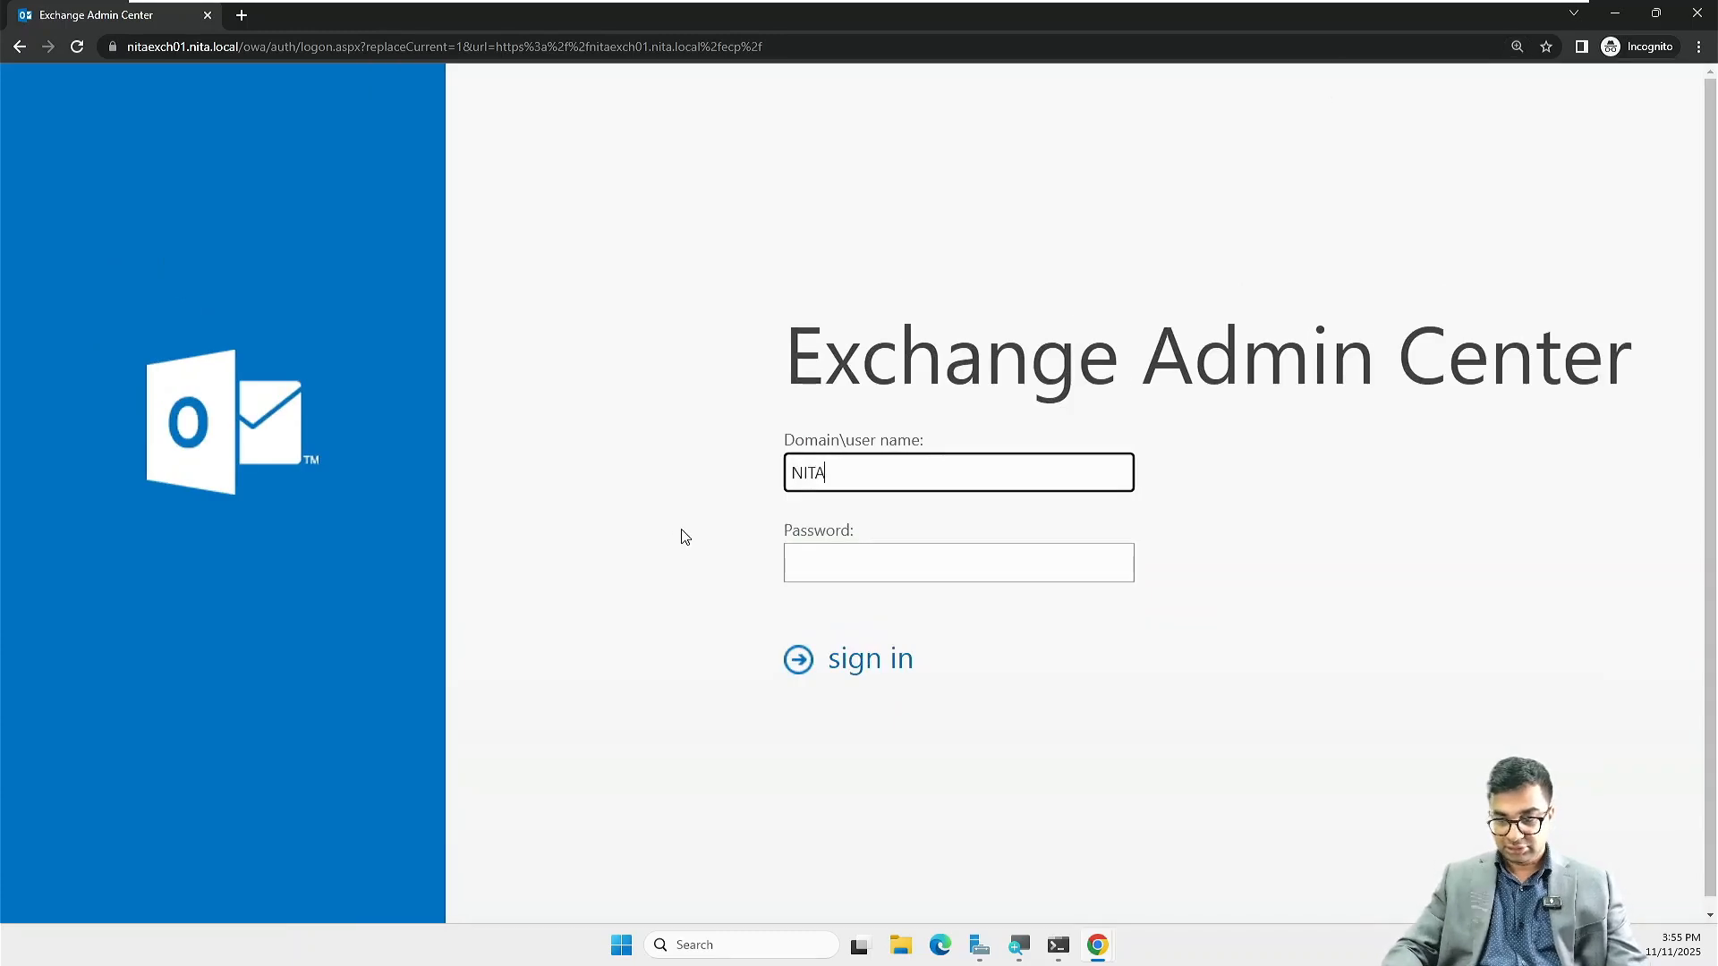
pyautogui.write('\\Administr')
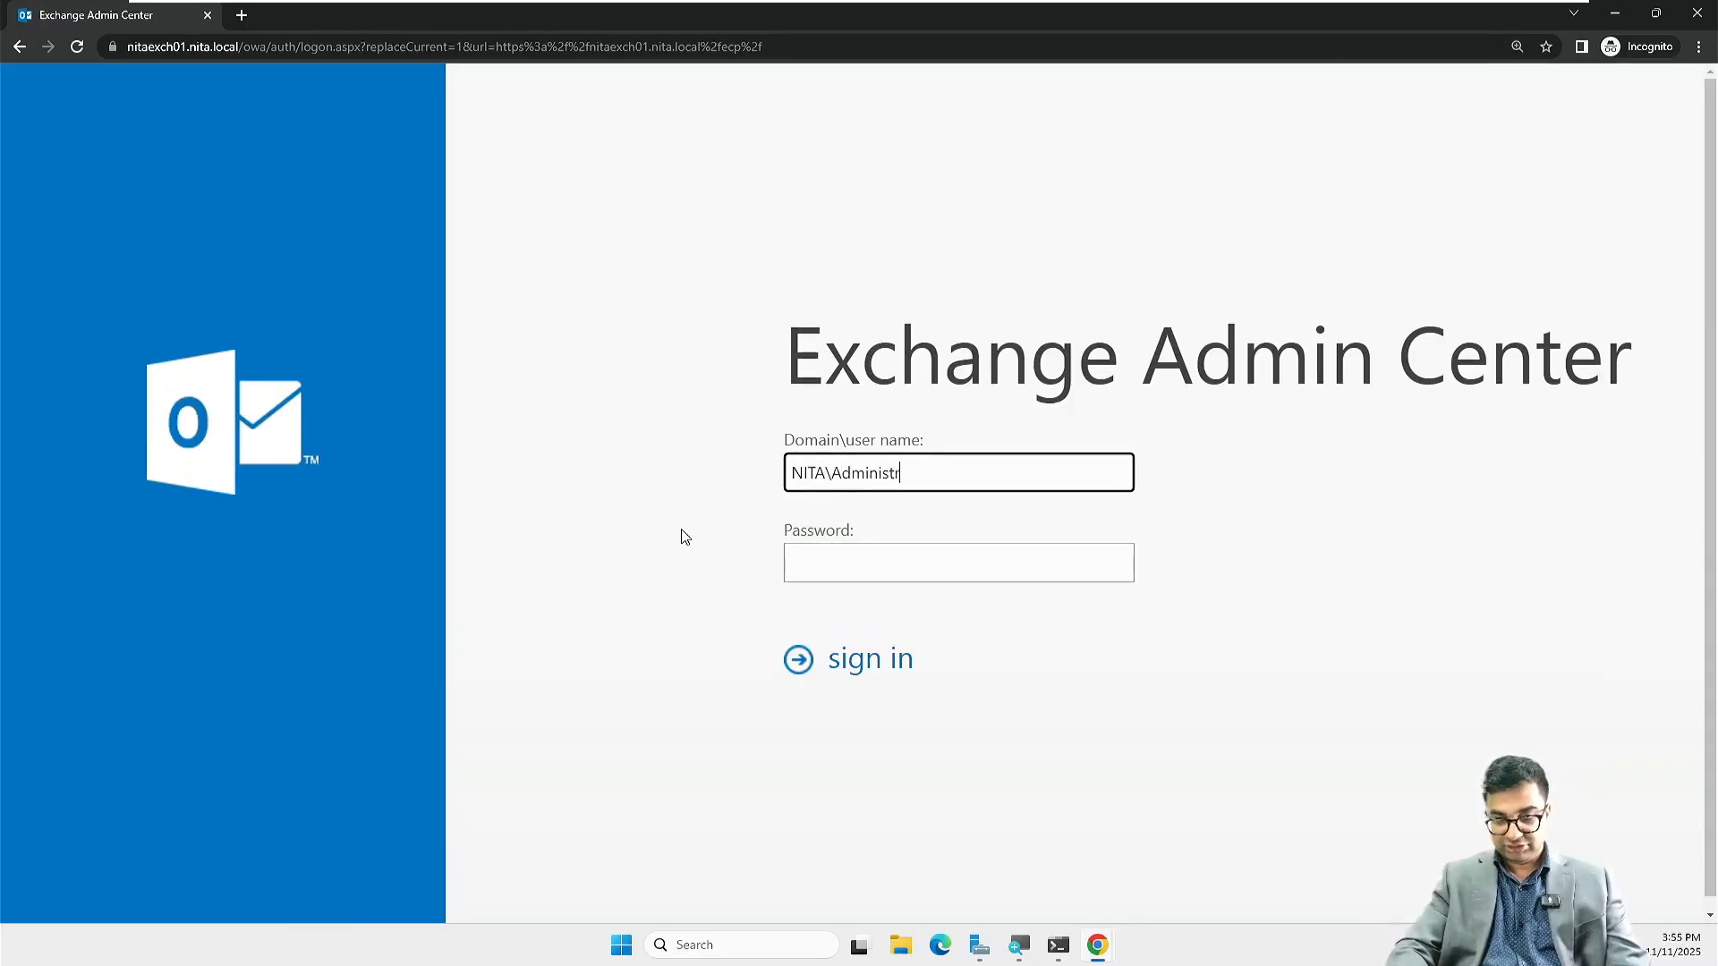
pyautogui.write('ator')
pyautogui.press('Tab')
pyautogui.write('P')
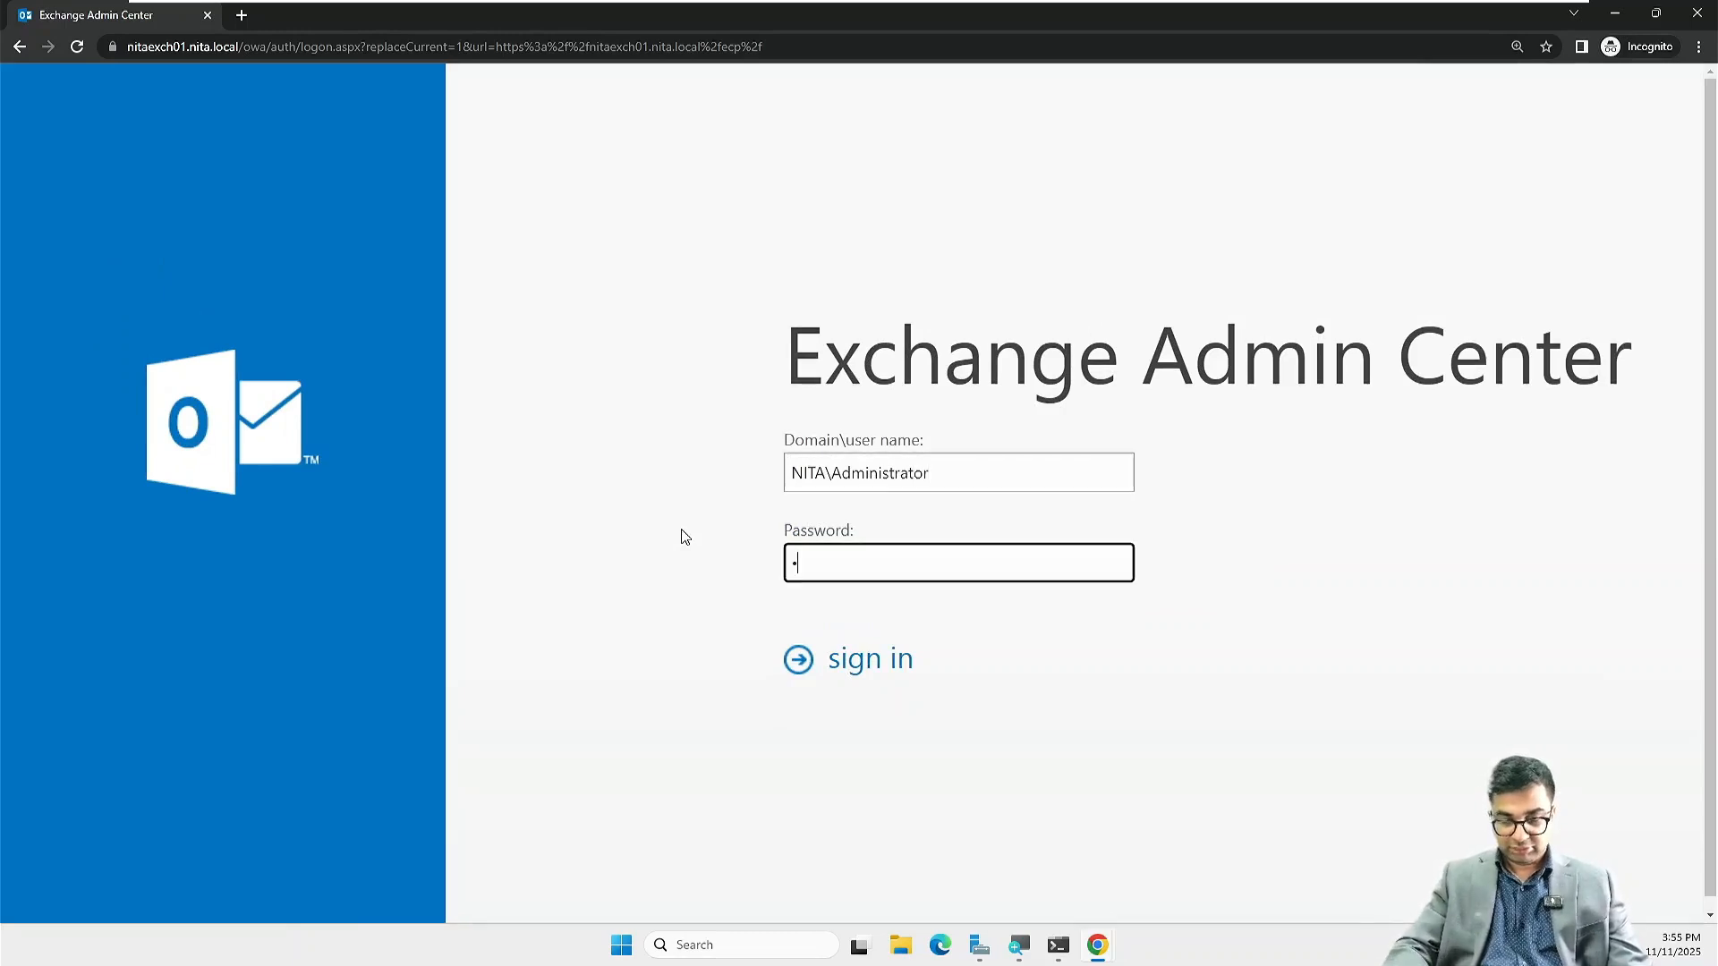
pyautogui.write('@ssw0rd')
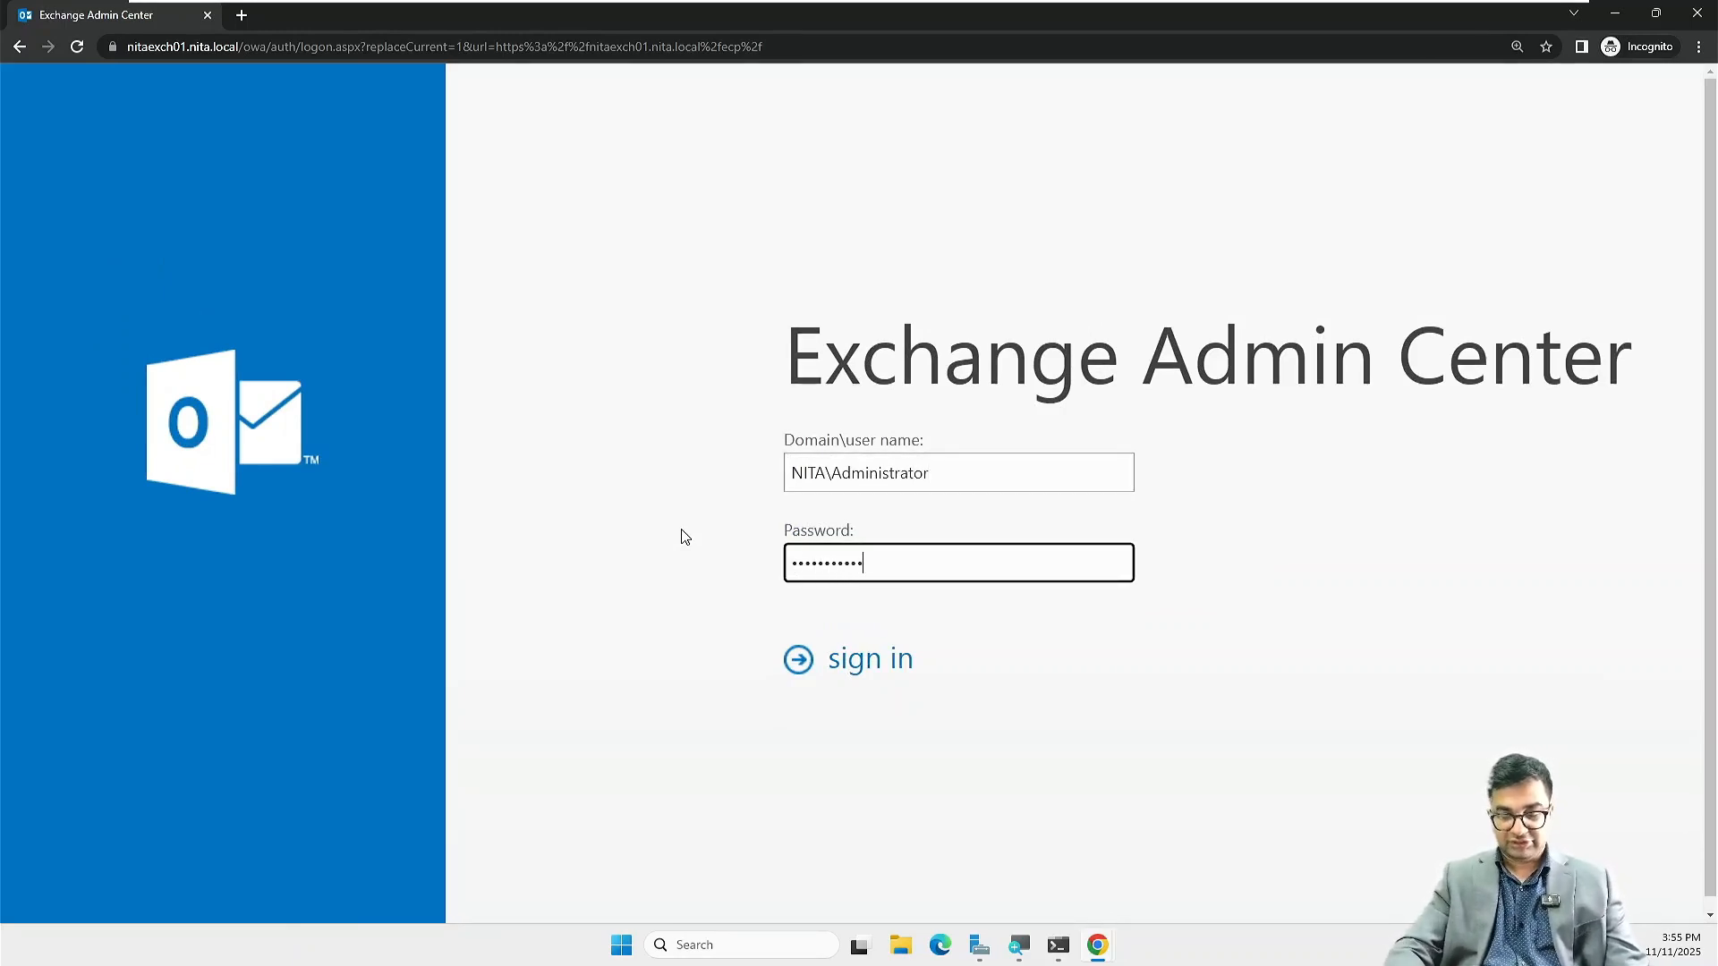
pyautogui.press('Return')
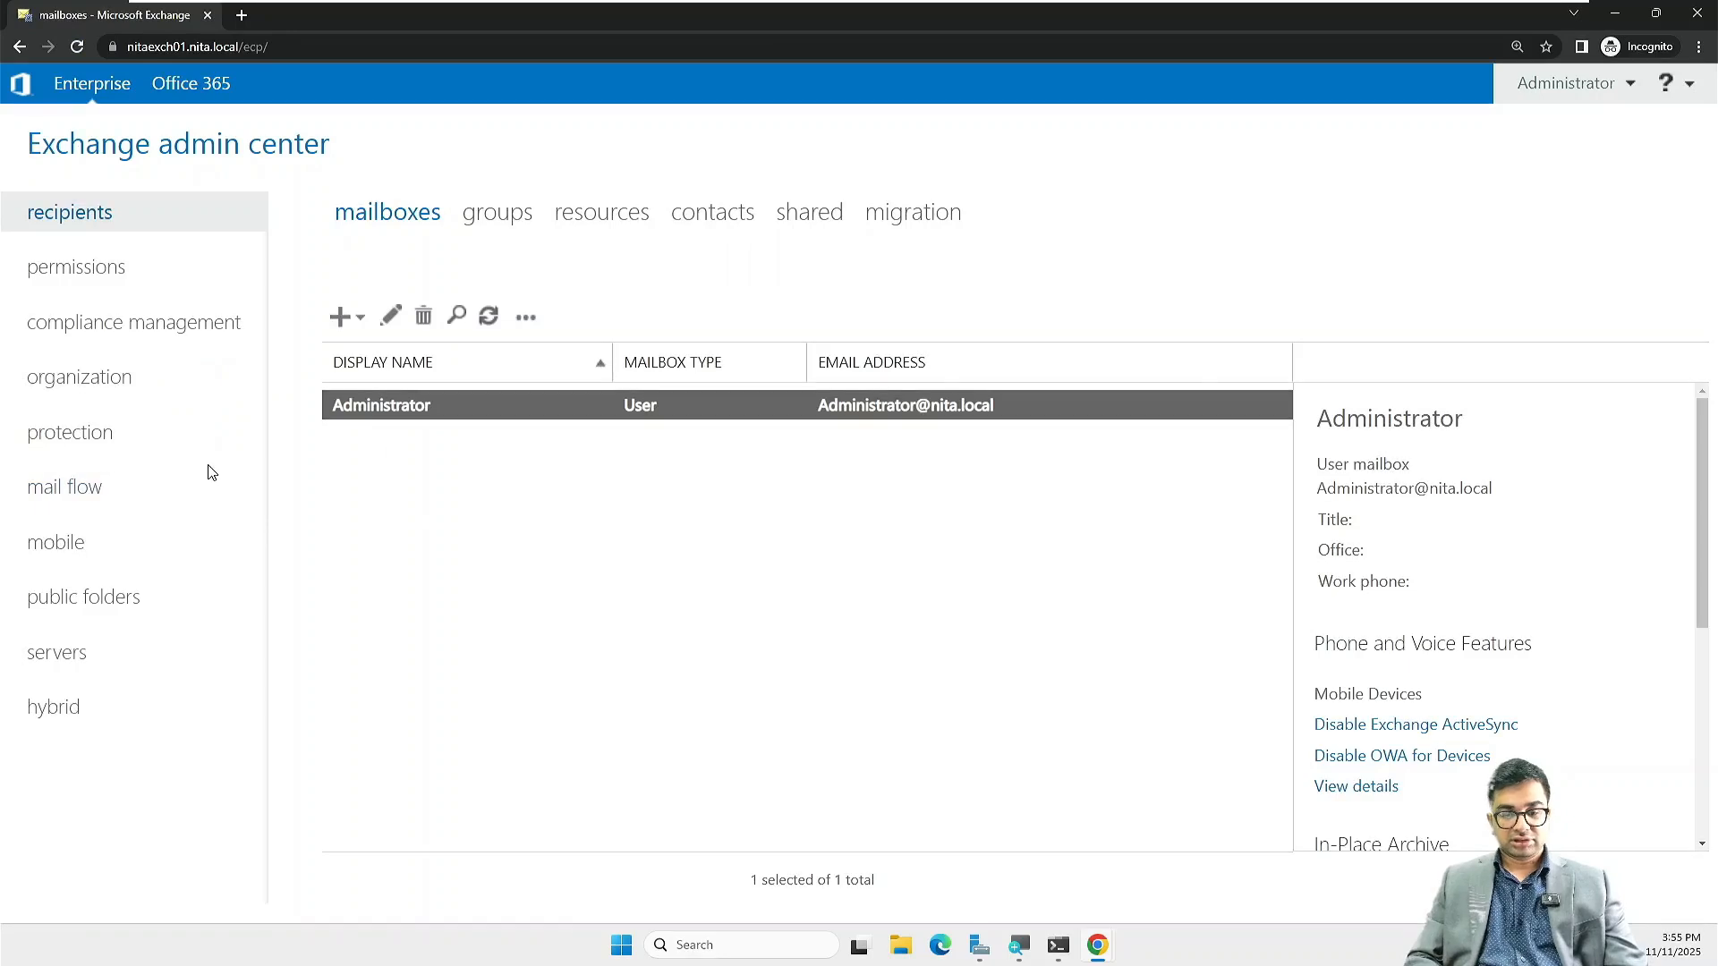
# Step: Add an Authoritative accepted domain named IBM for IBM.com under mail flow
pyautogui.click(124, 482)
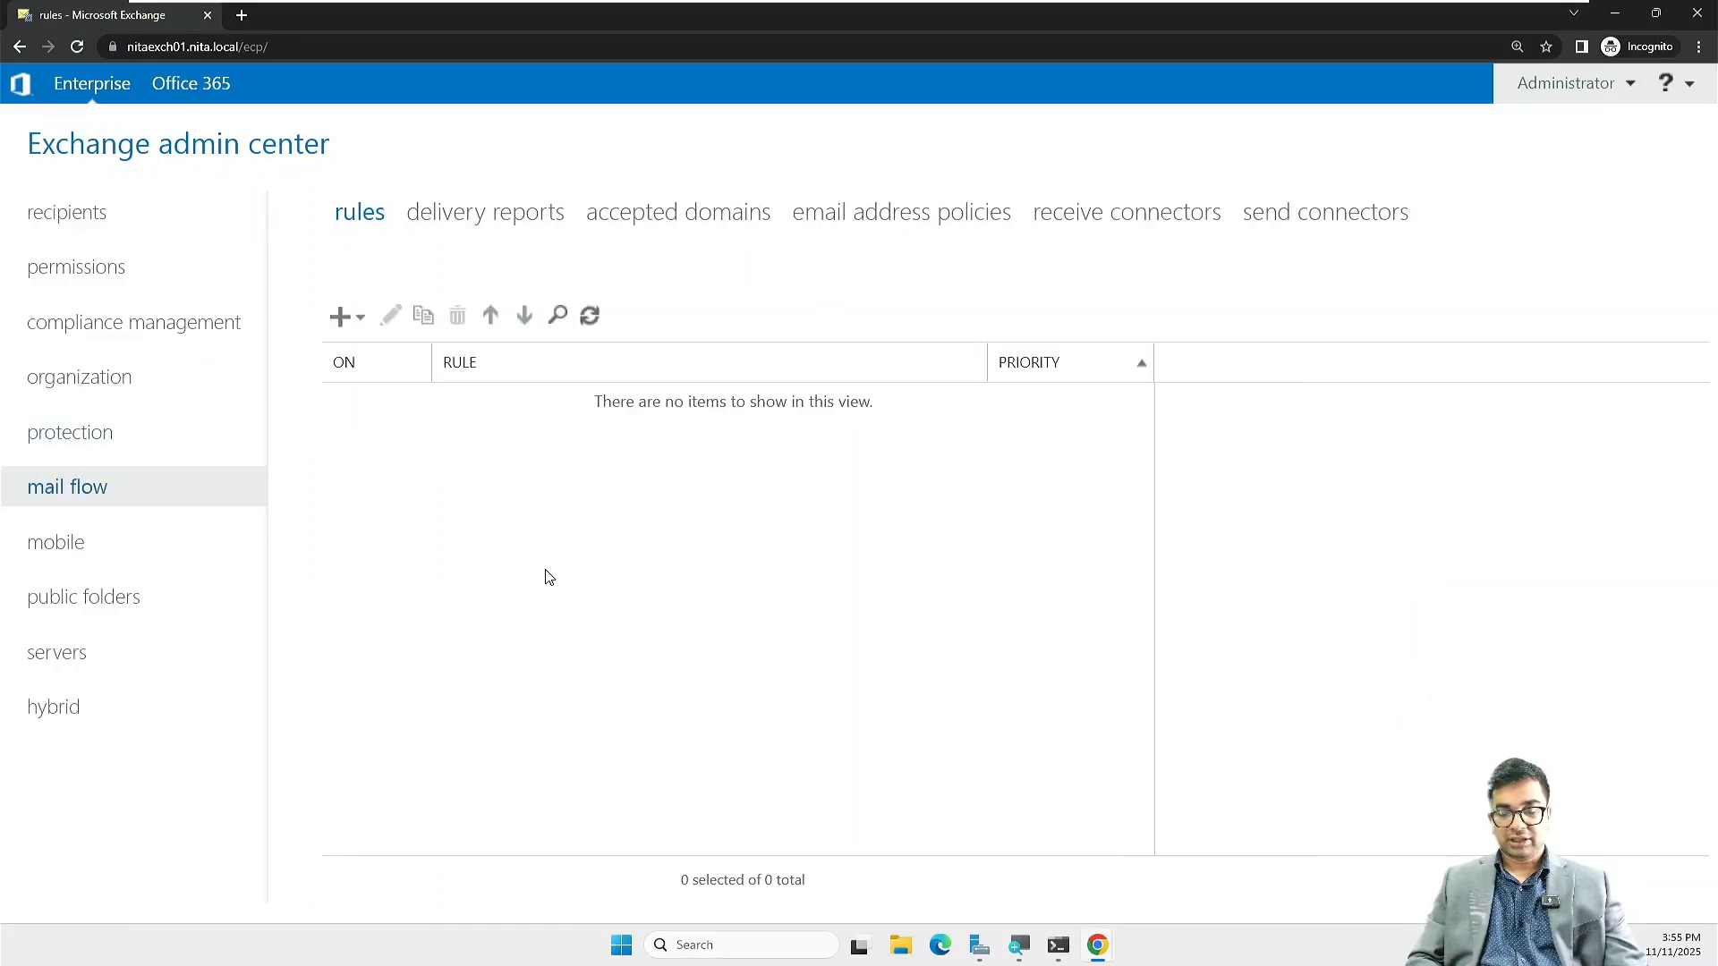
pyautogui.click(661, 224)
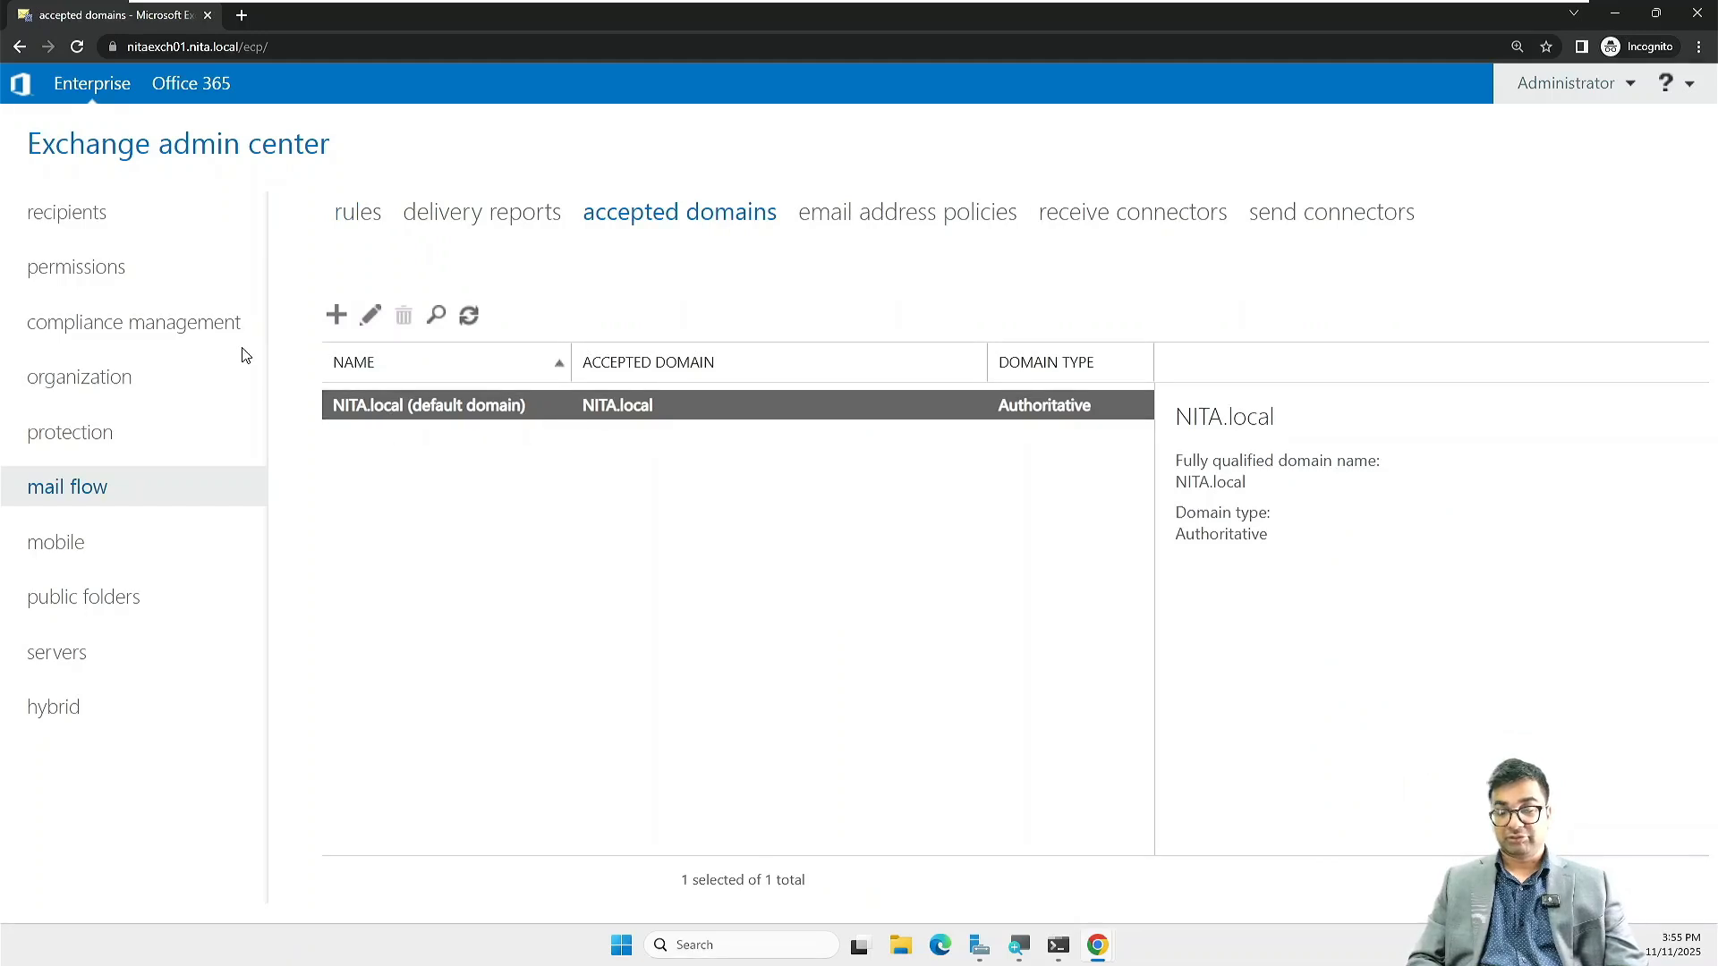
pyautogui.click(335, 317)
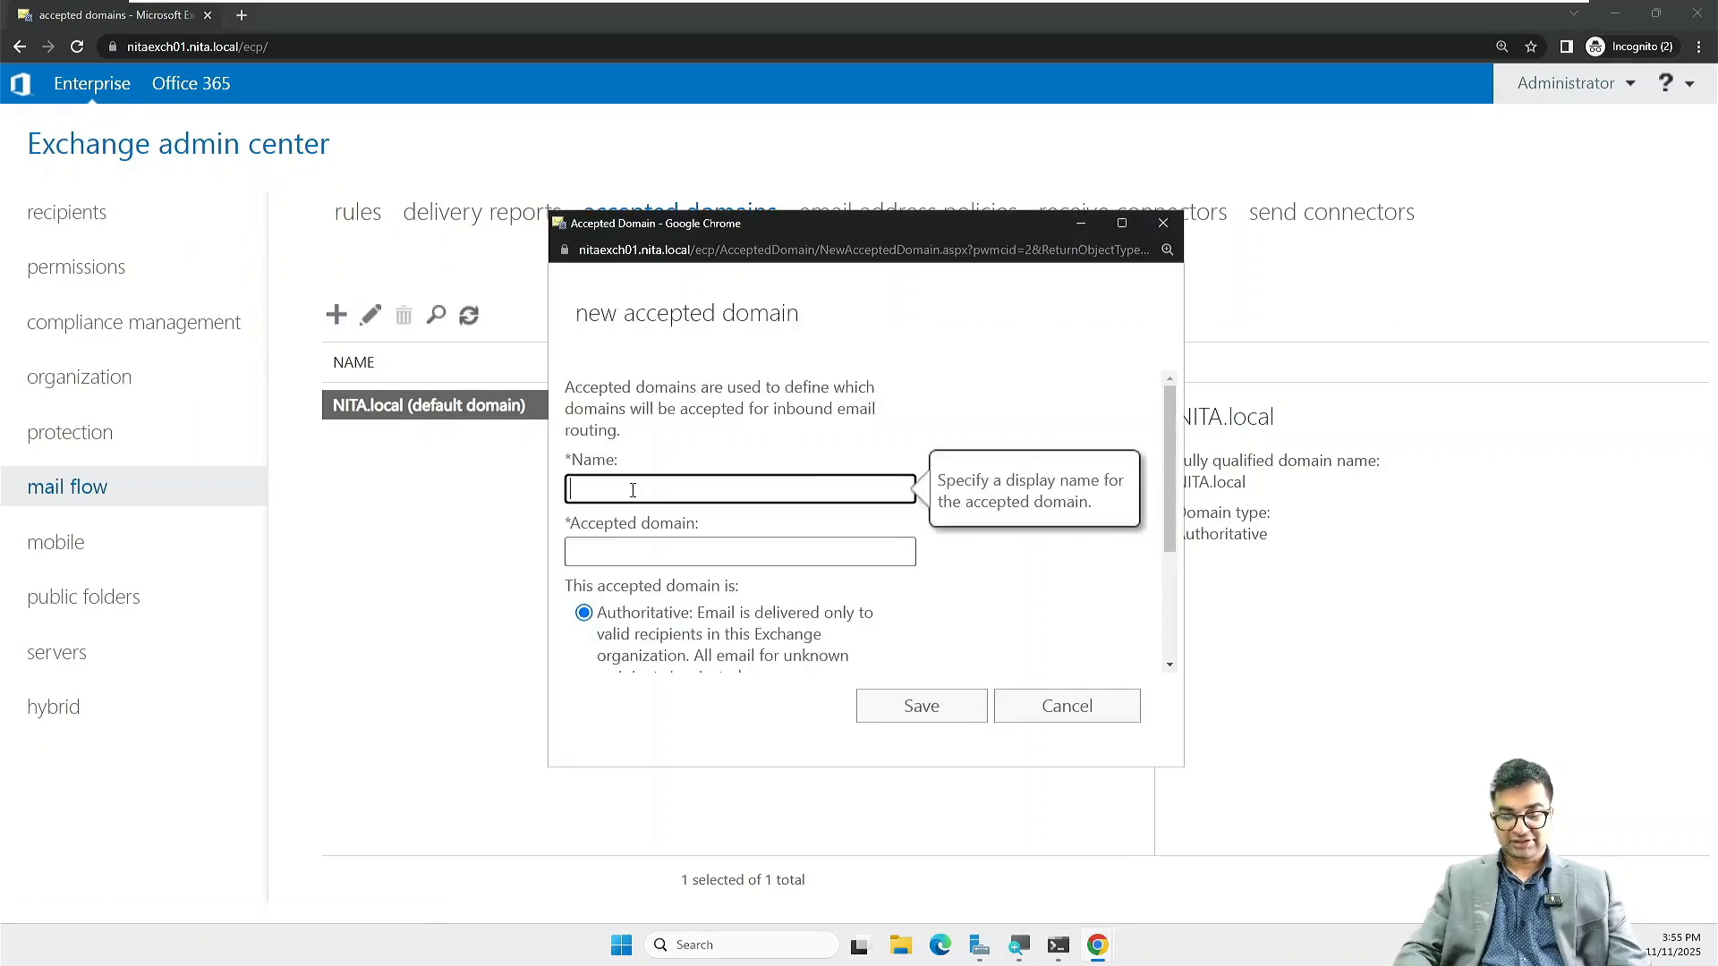
pyautogui.write('IBM')
pyautogui.press('Tab')
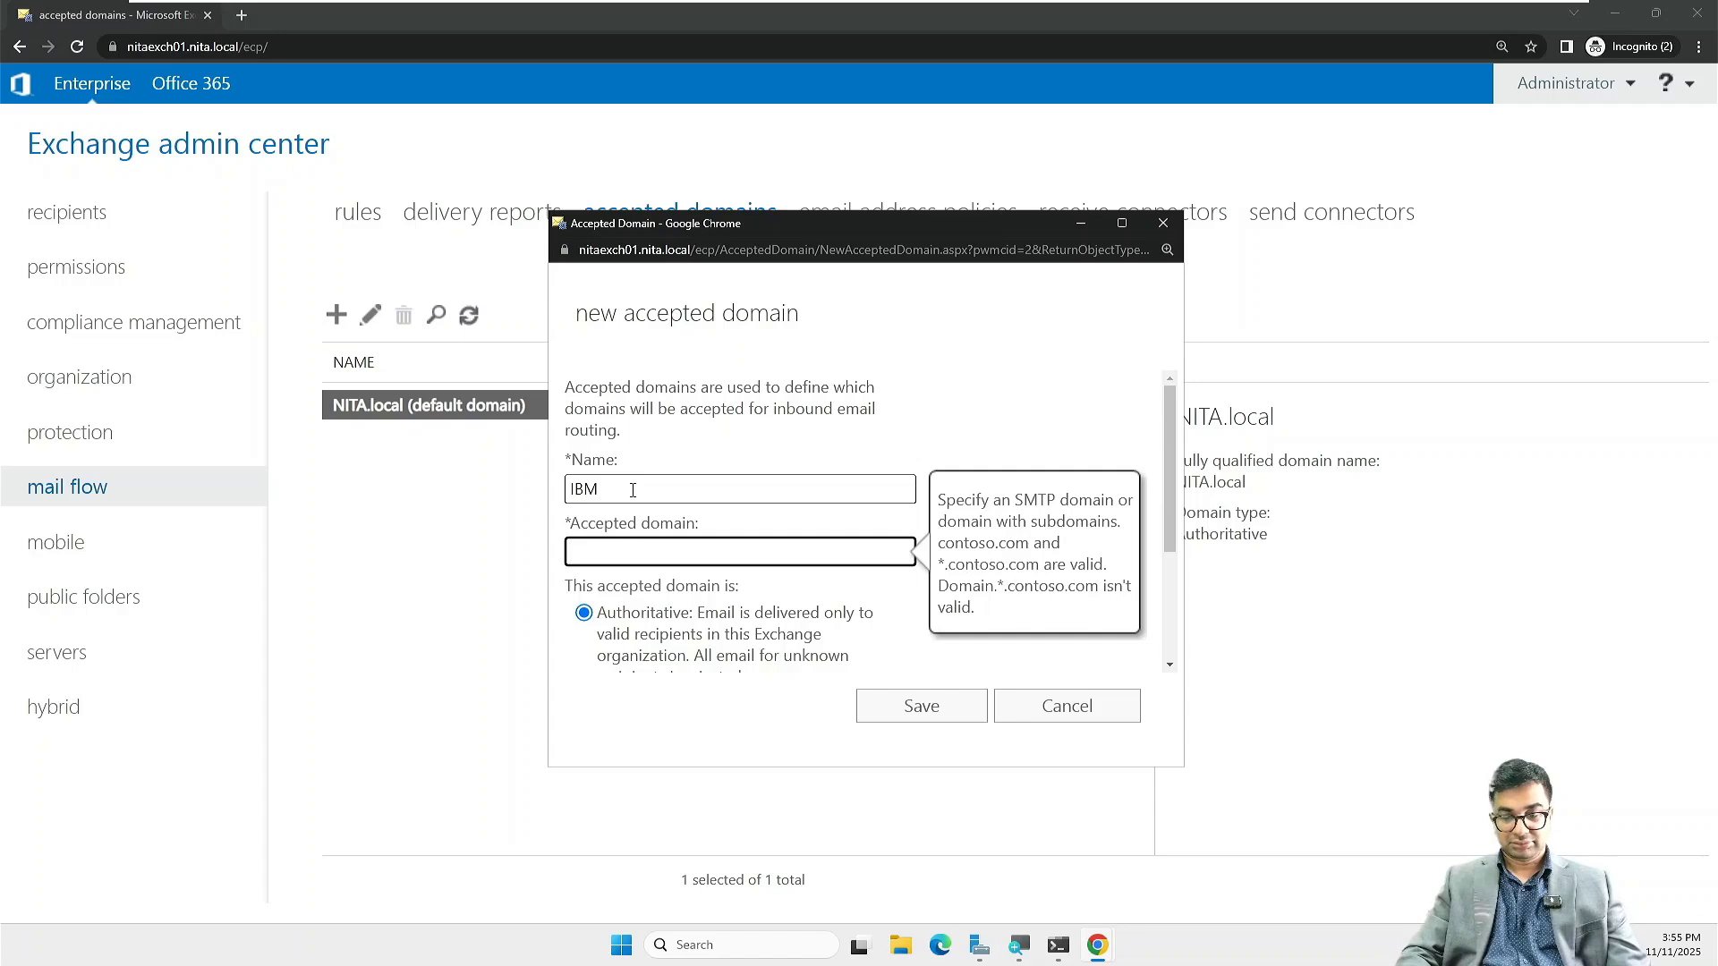
pyautogui.write('IBM')
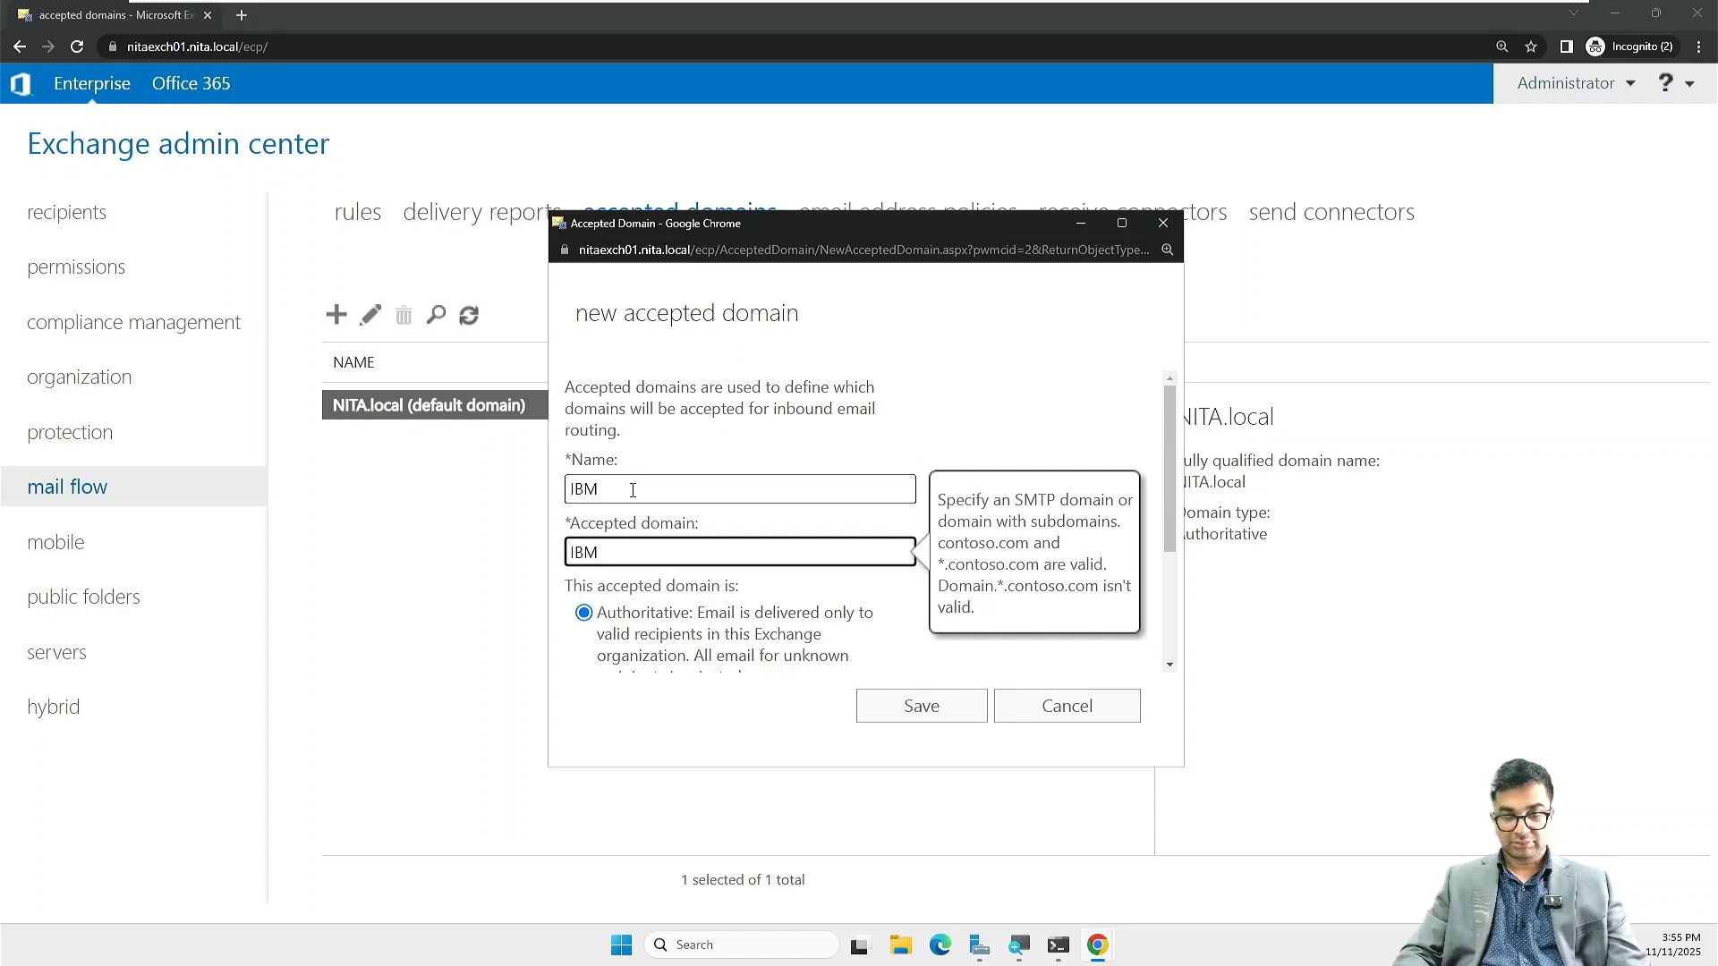
pyautogui.write('.com')
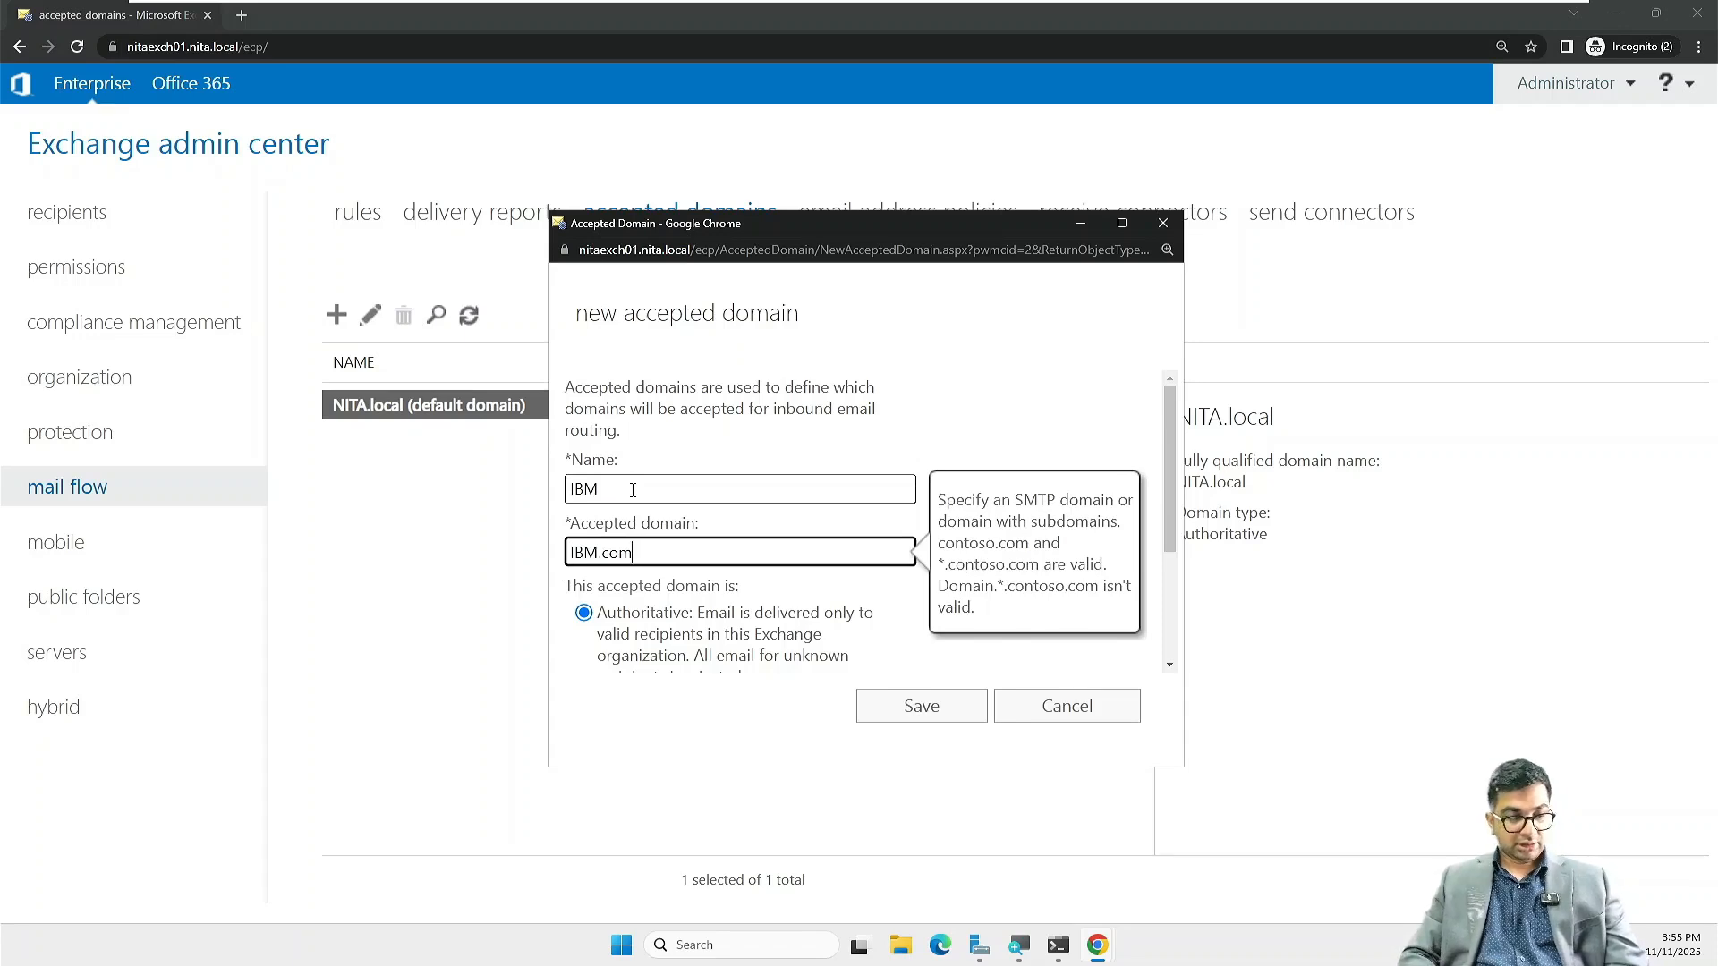
pyautogui.scroll(-3, 633, 492)
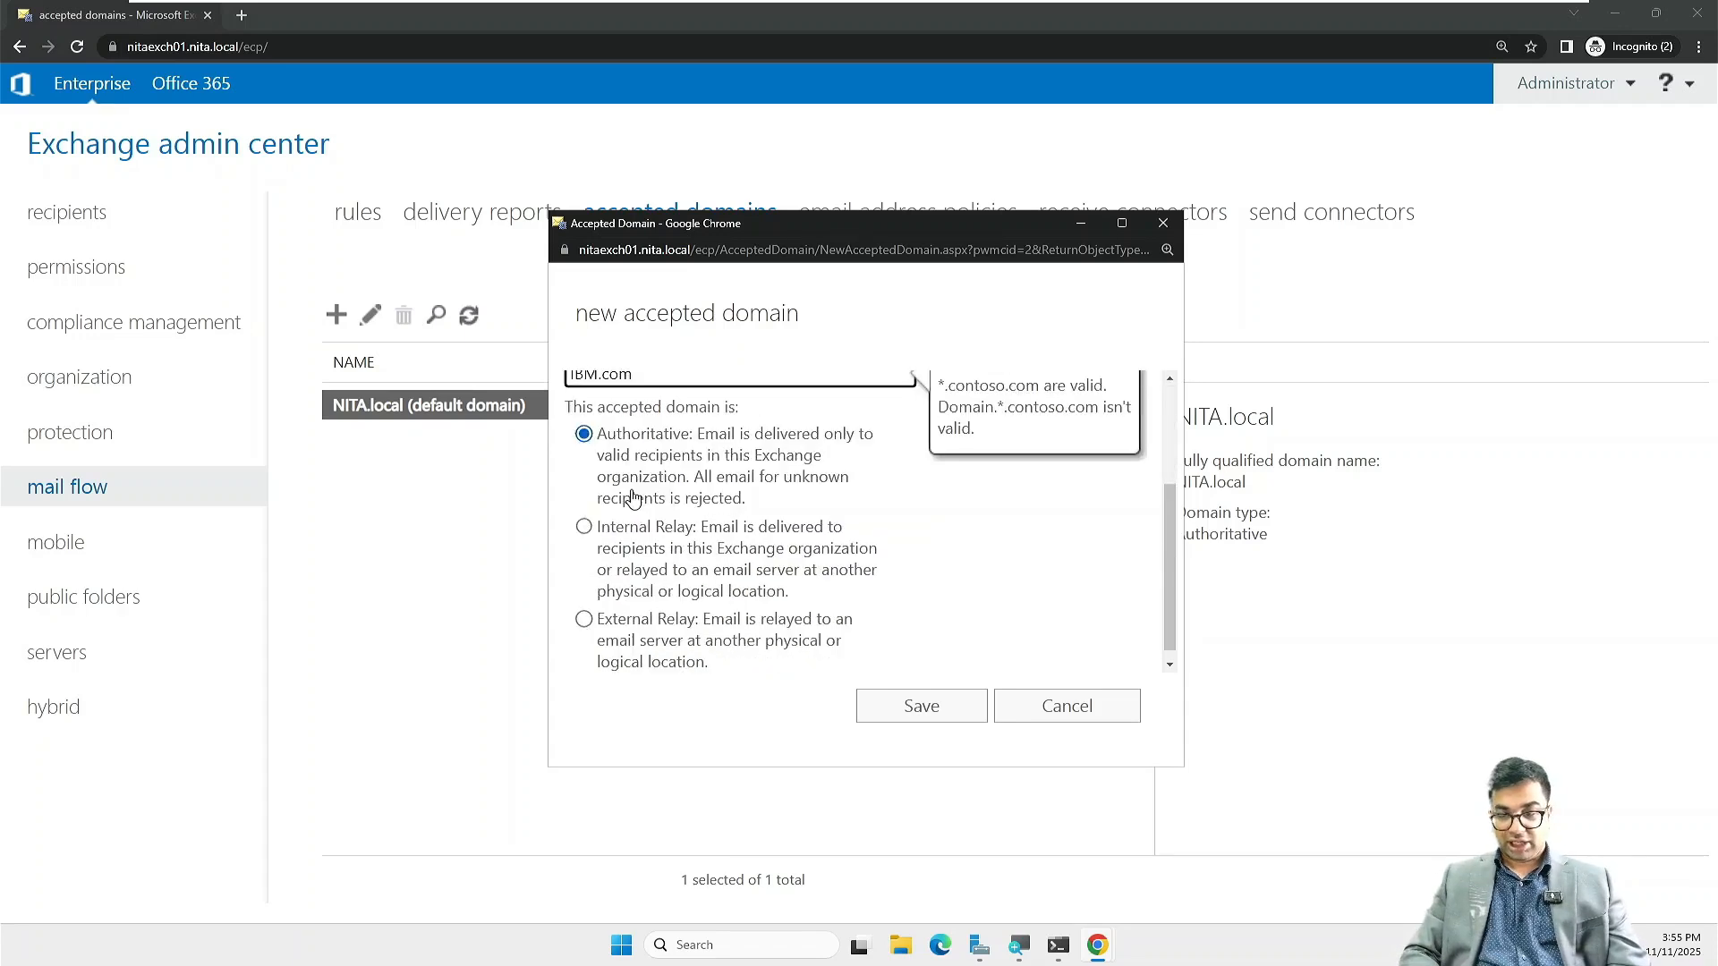
pyautogui.click(889, 714)
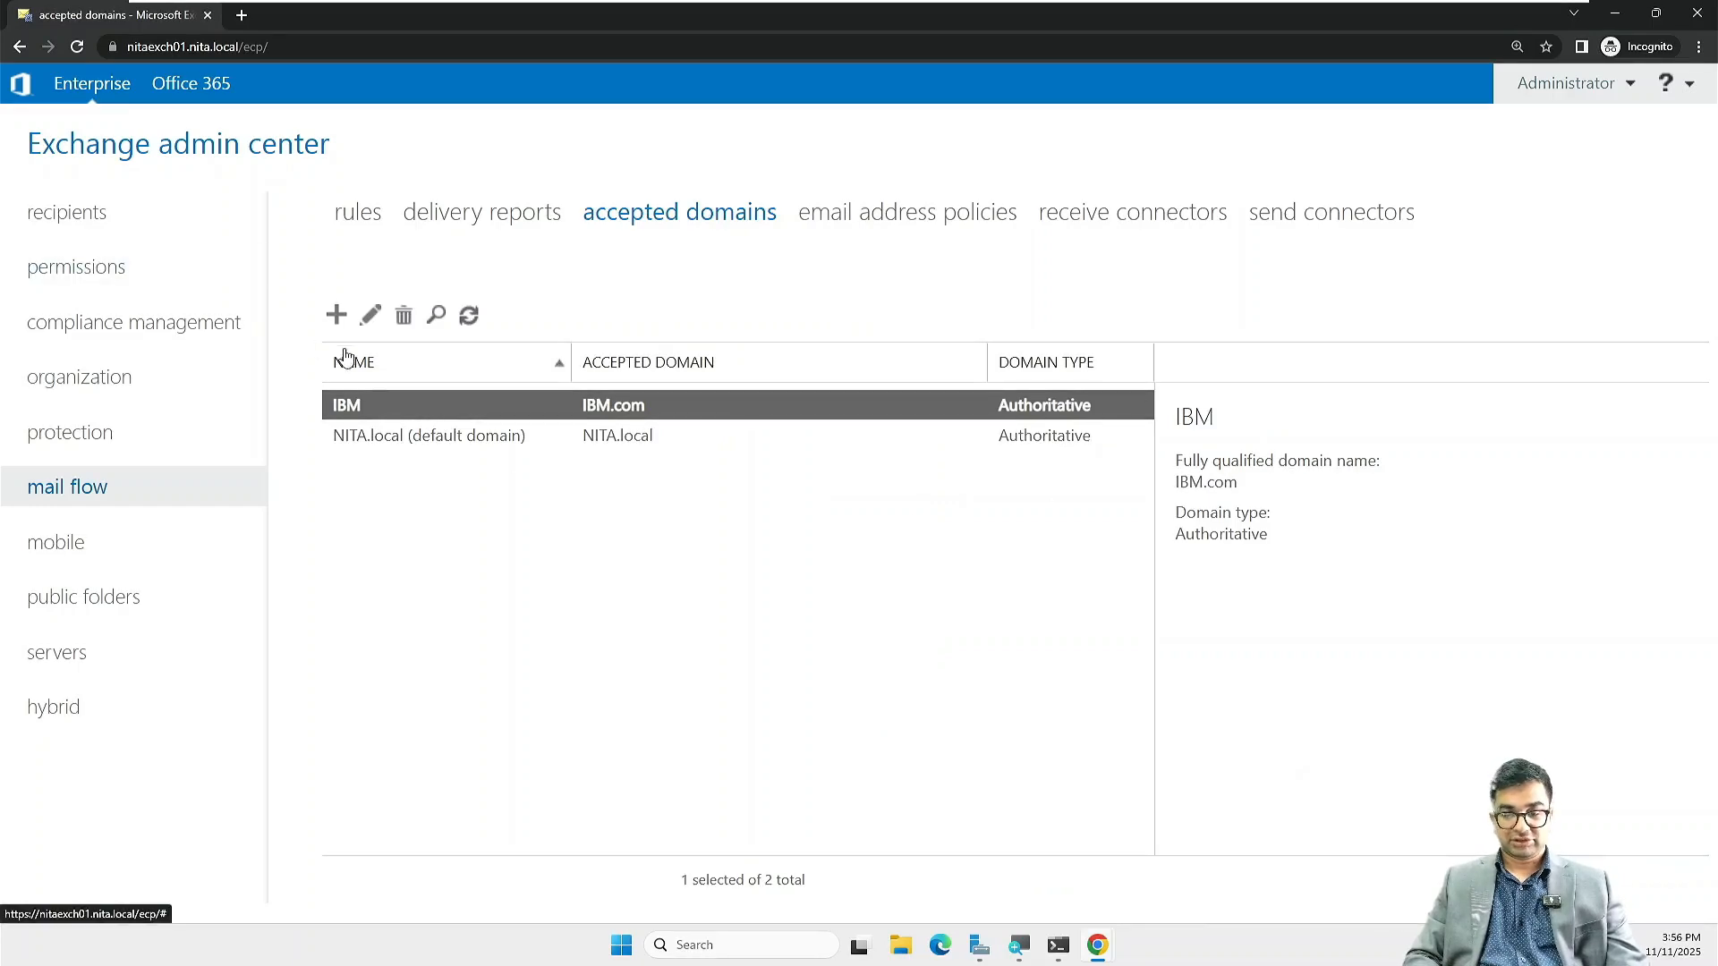
# Step: Add an Authoritative accepted domain named Dell for Dell.com
pyautogui.click(336, 322)
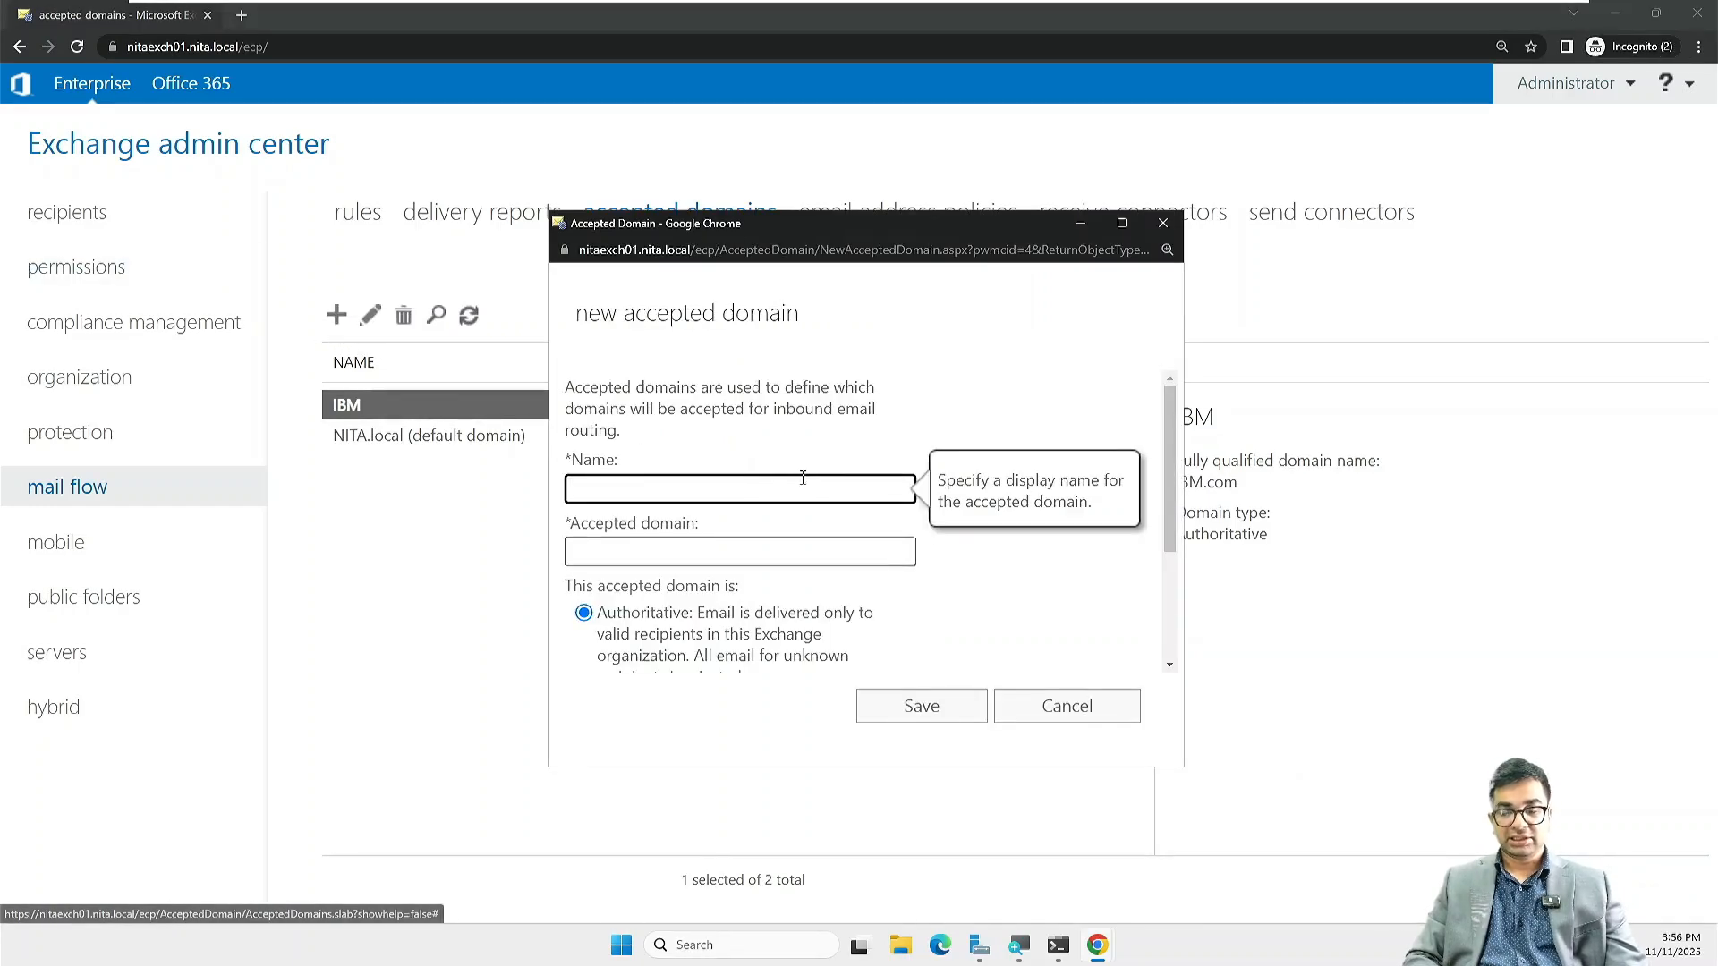
pyautogui.write('Dell')
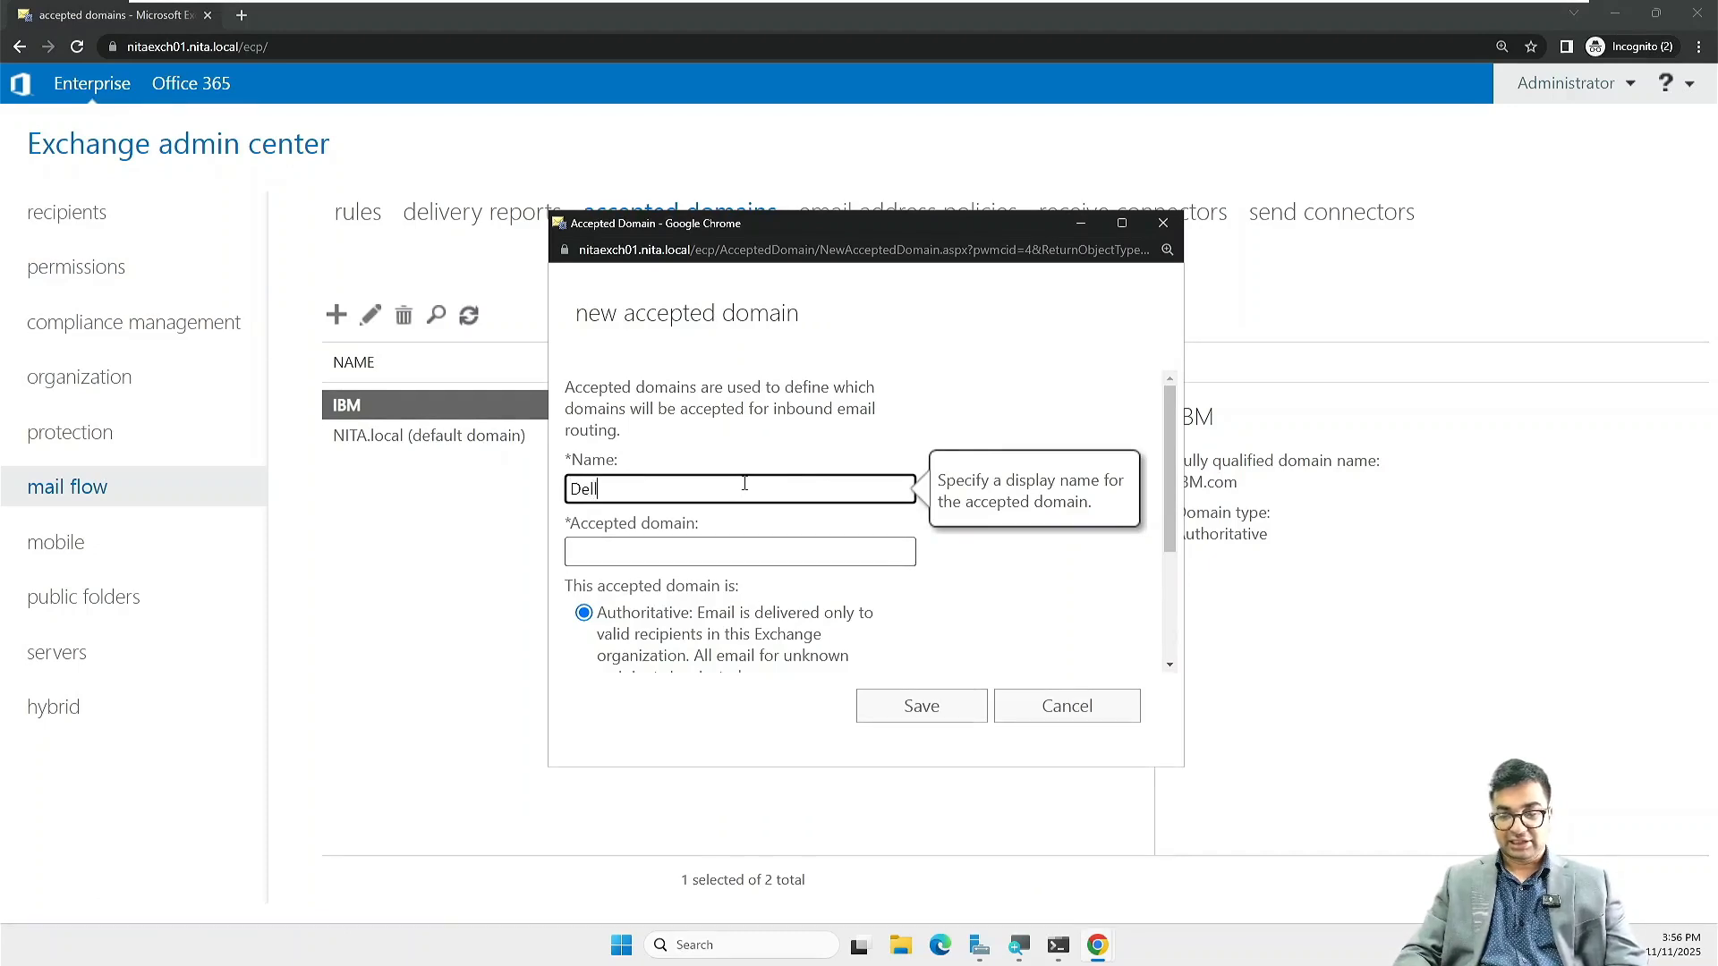
pyautogui.press('Tab')
pyautogui.write('Dell.com')
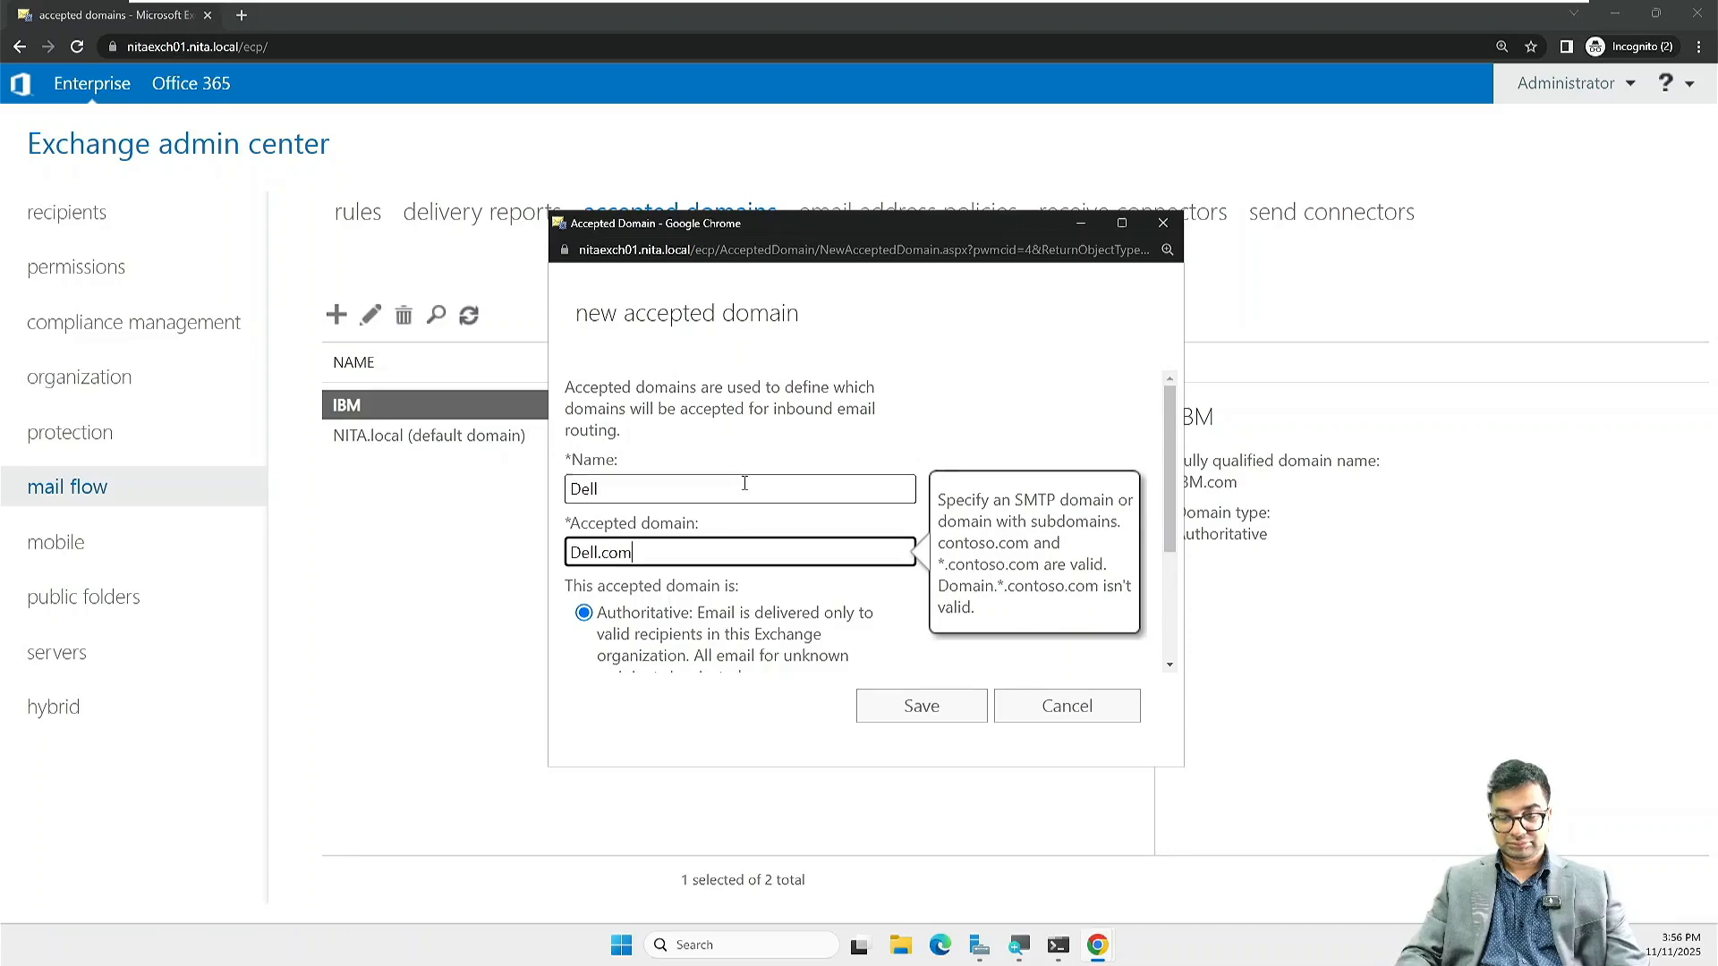
pyautogui.click(904, 703)
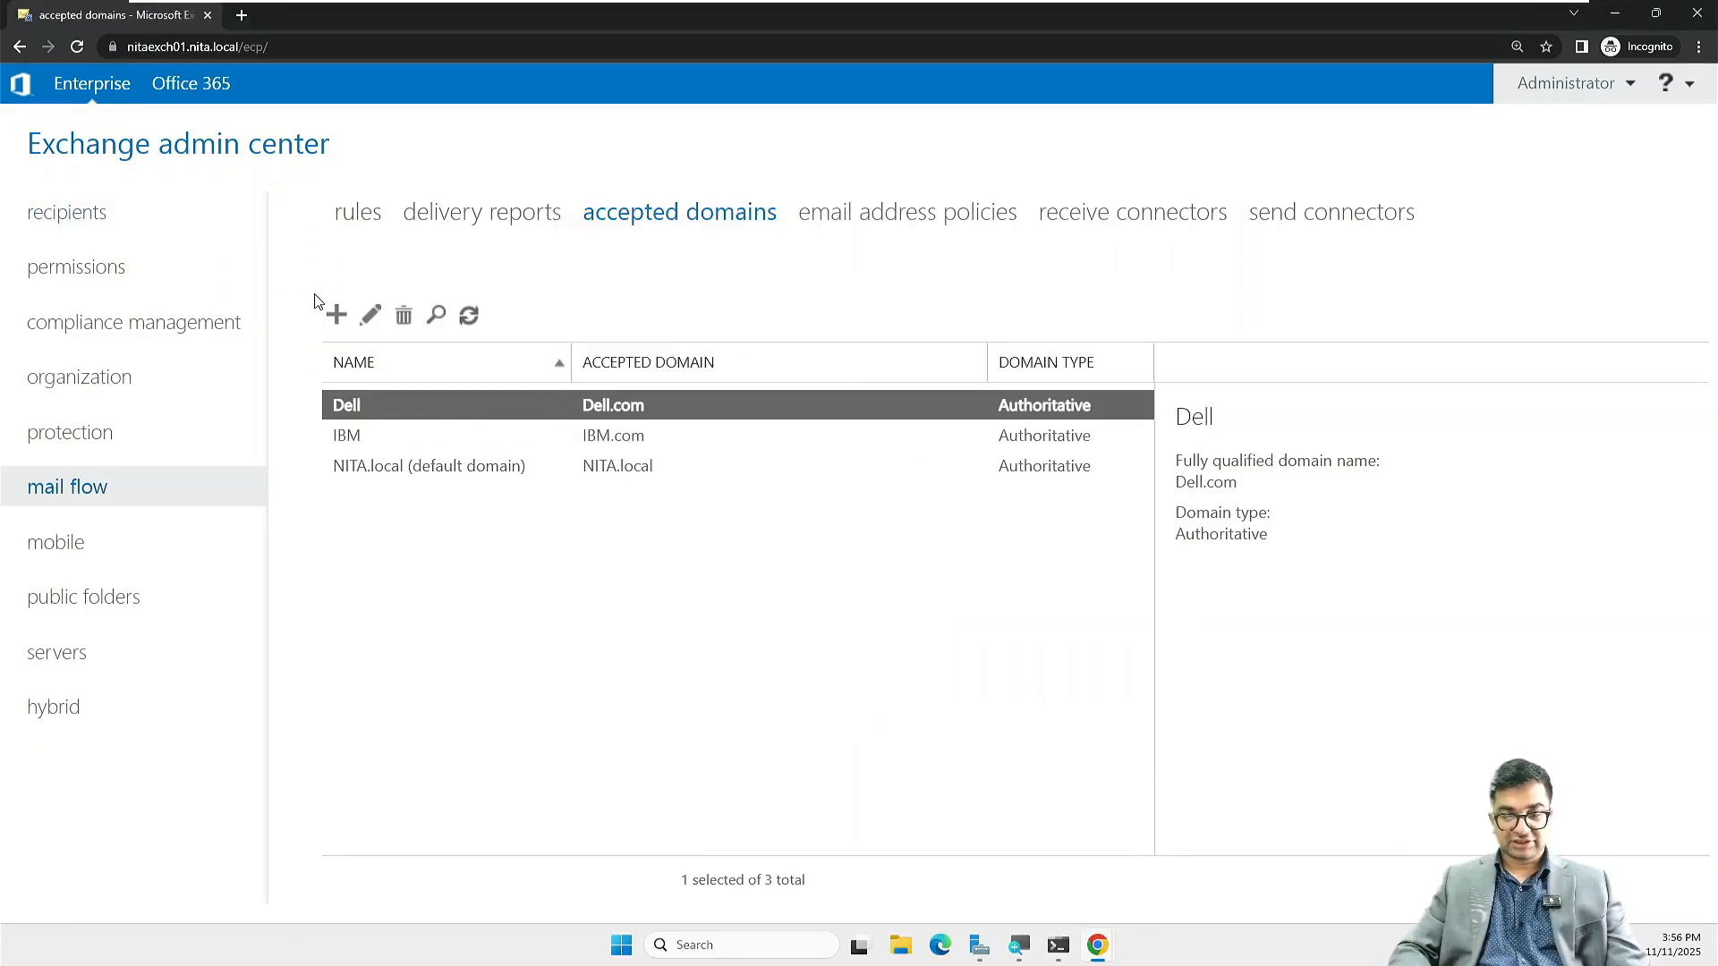
# Step: Add accepted domain HP for HP.com, then refresh the domain list
pyautogui.click(335, 316)
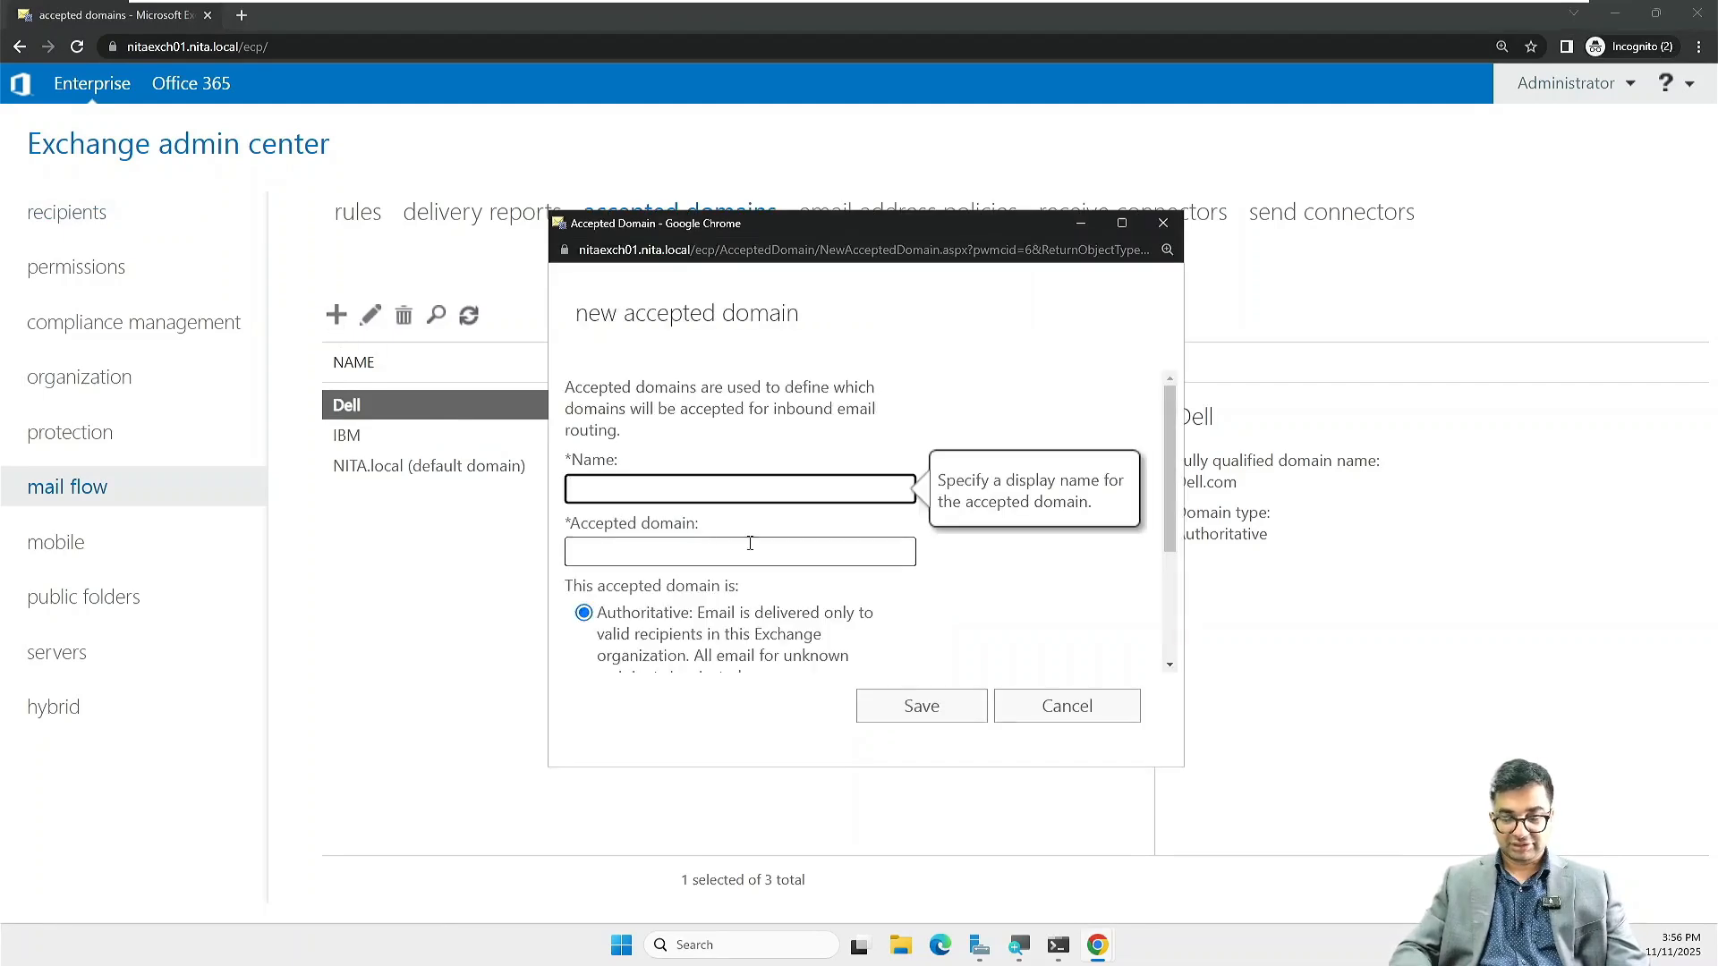
pyautogui.write('HP')
pyautogui.click(749, 543)
pyautogui.write('HP')
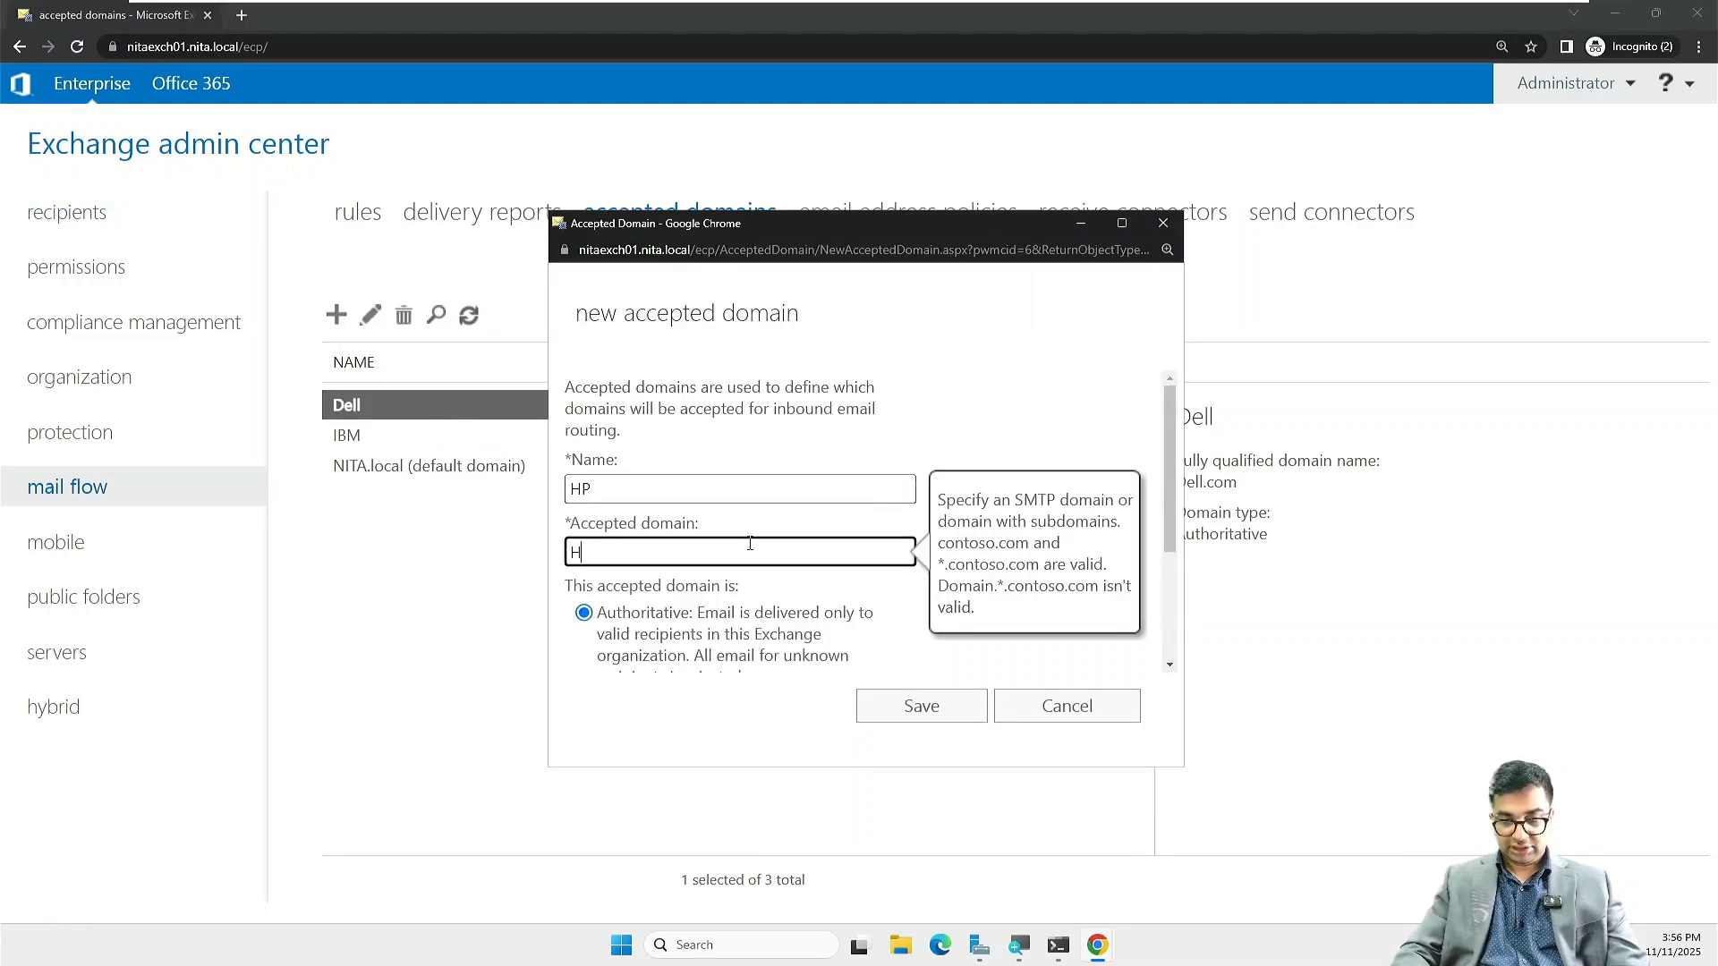
pyautogui.write('.cp')
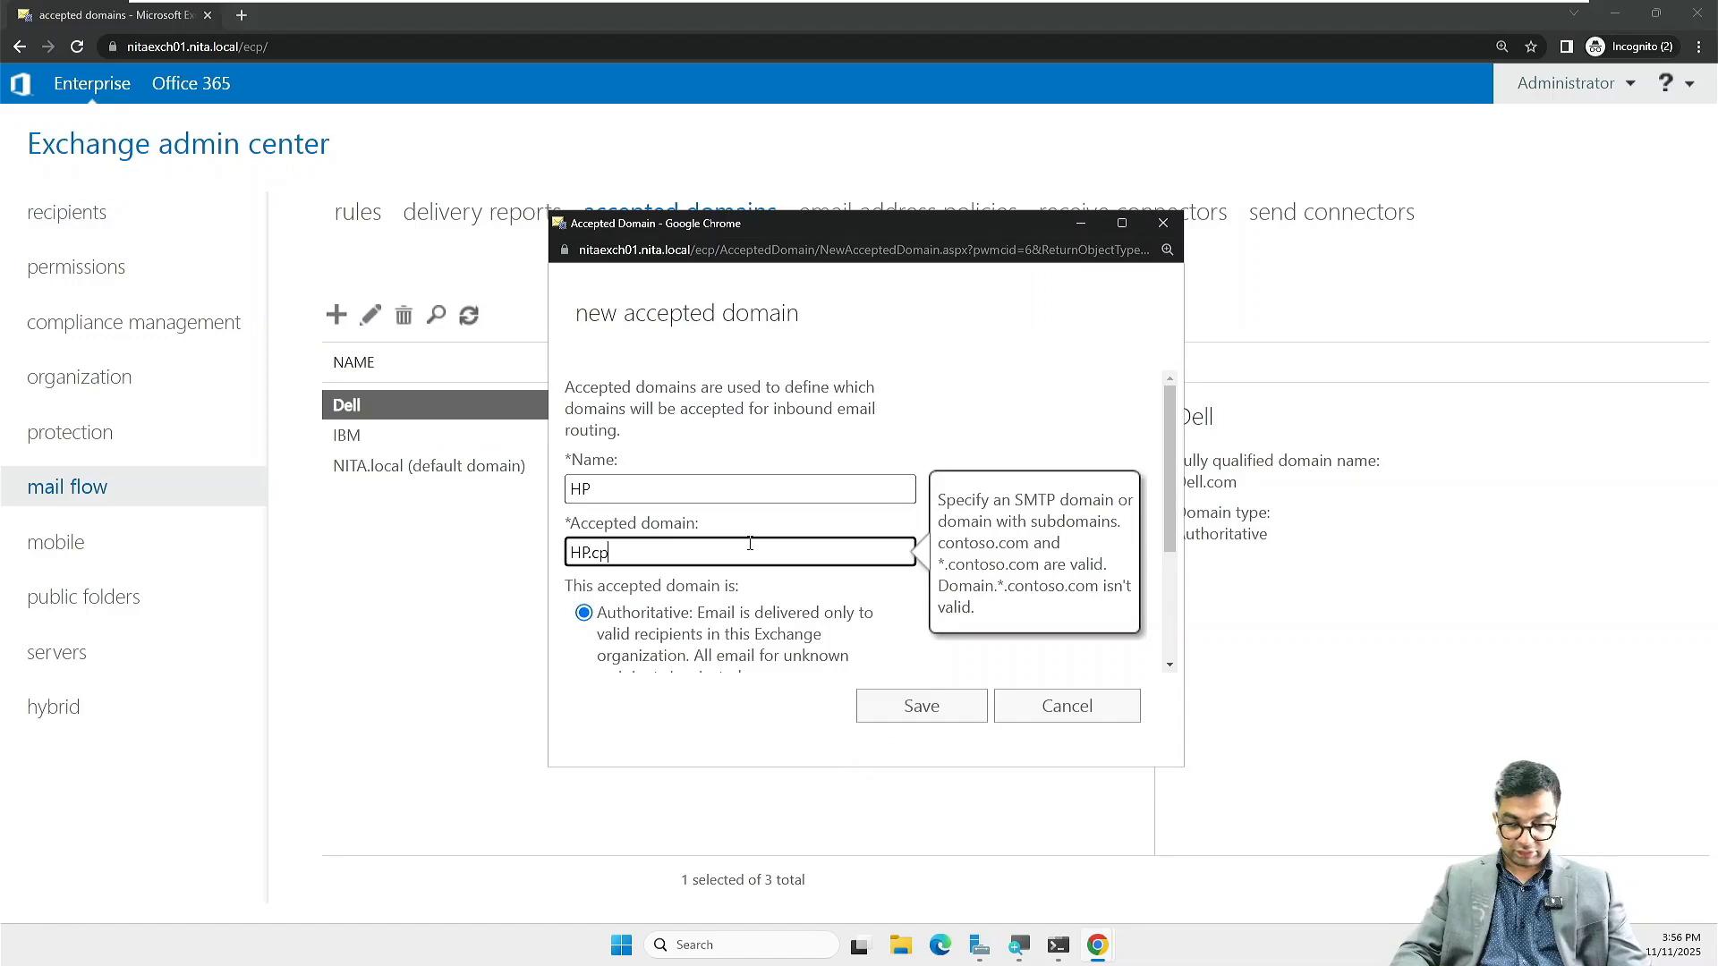
pyautogui.write('m')
pyautogui.press('BackSpace')
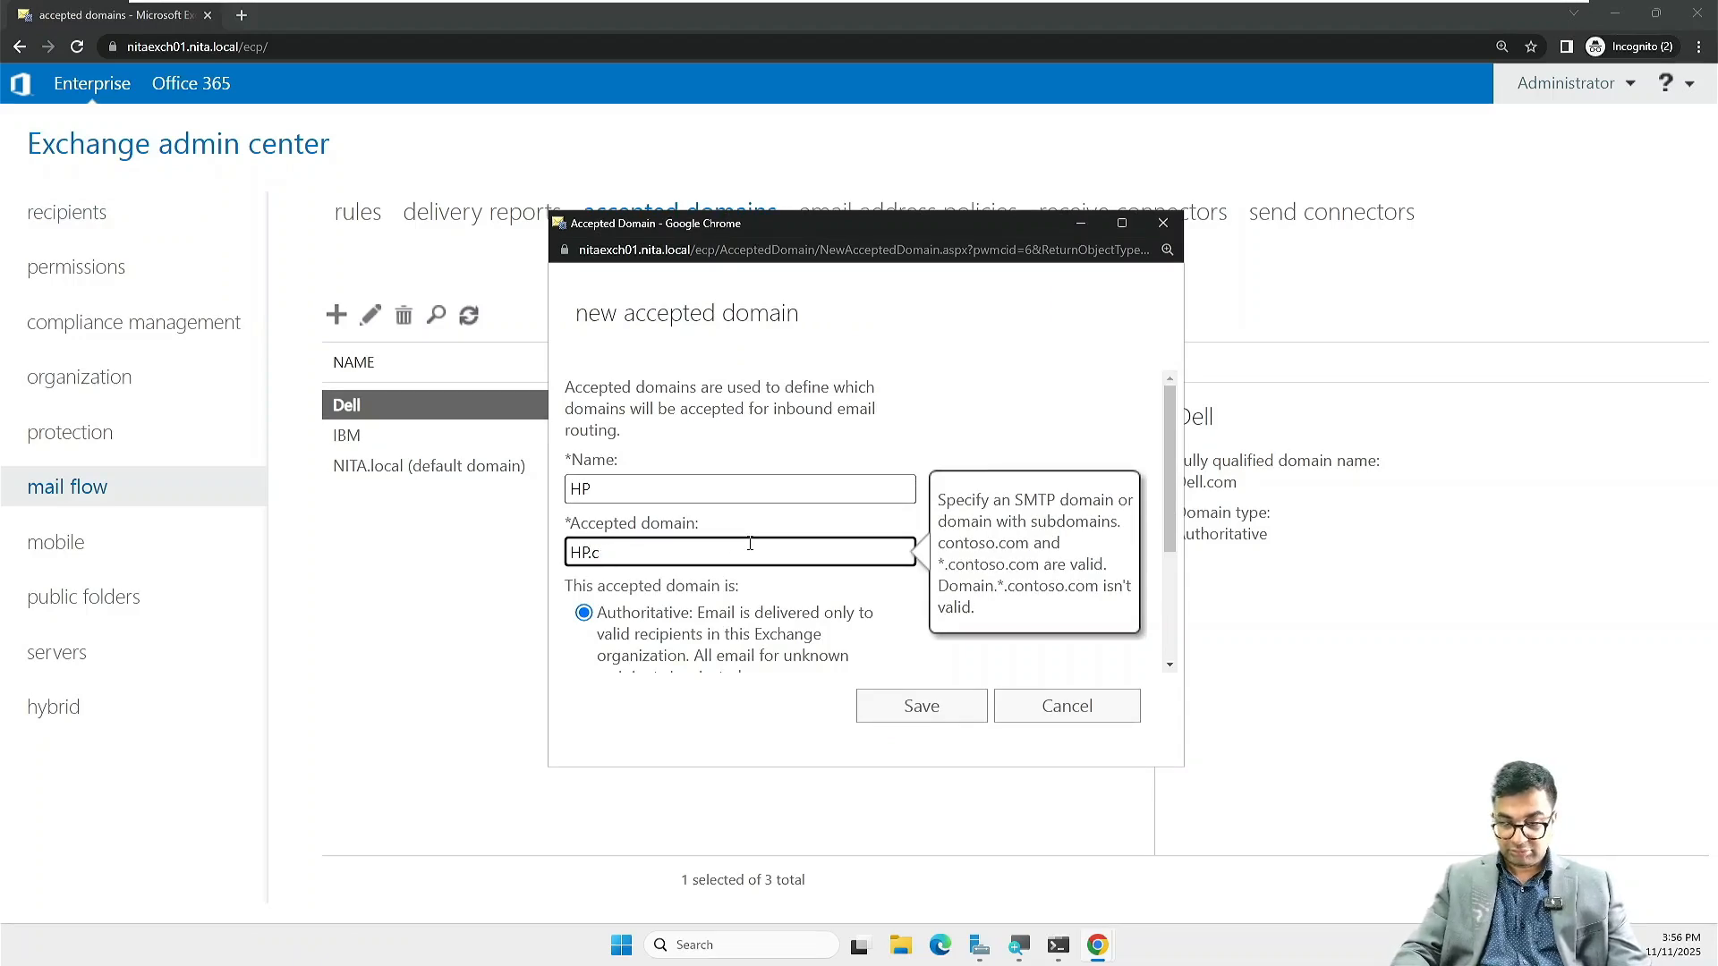
pyautogui.write('om')
pyautogui.press('Return')
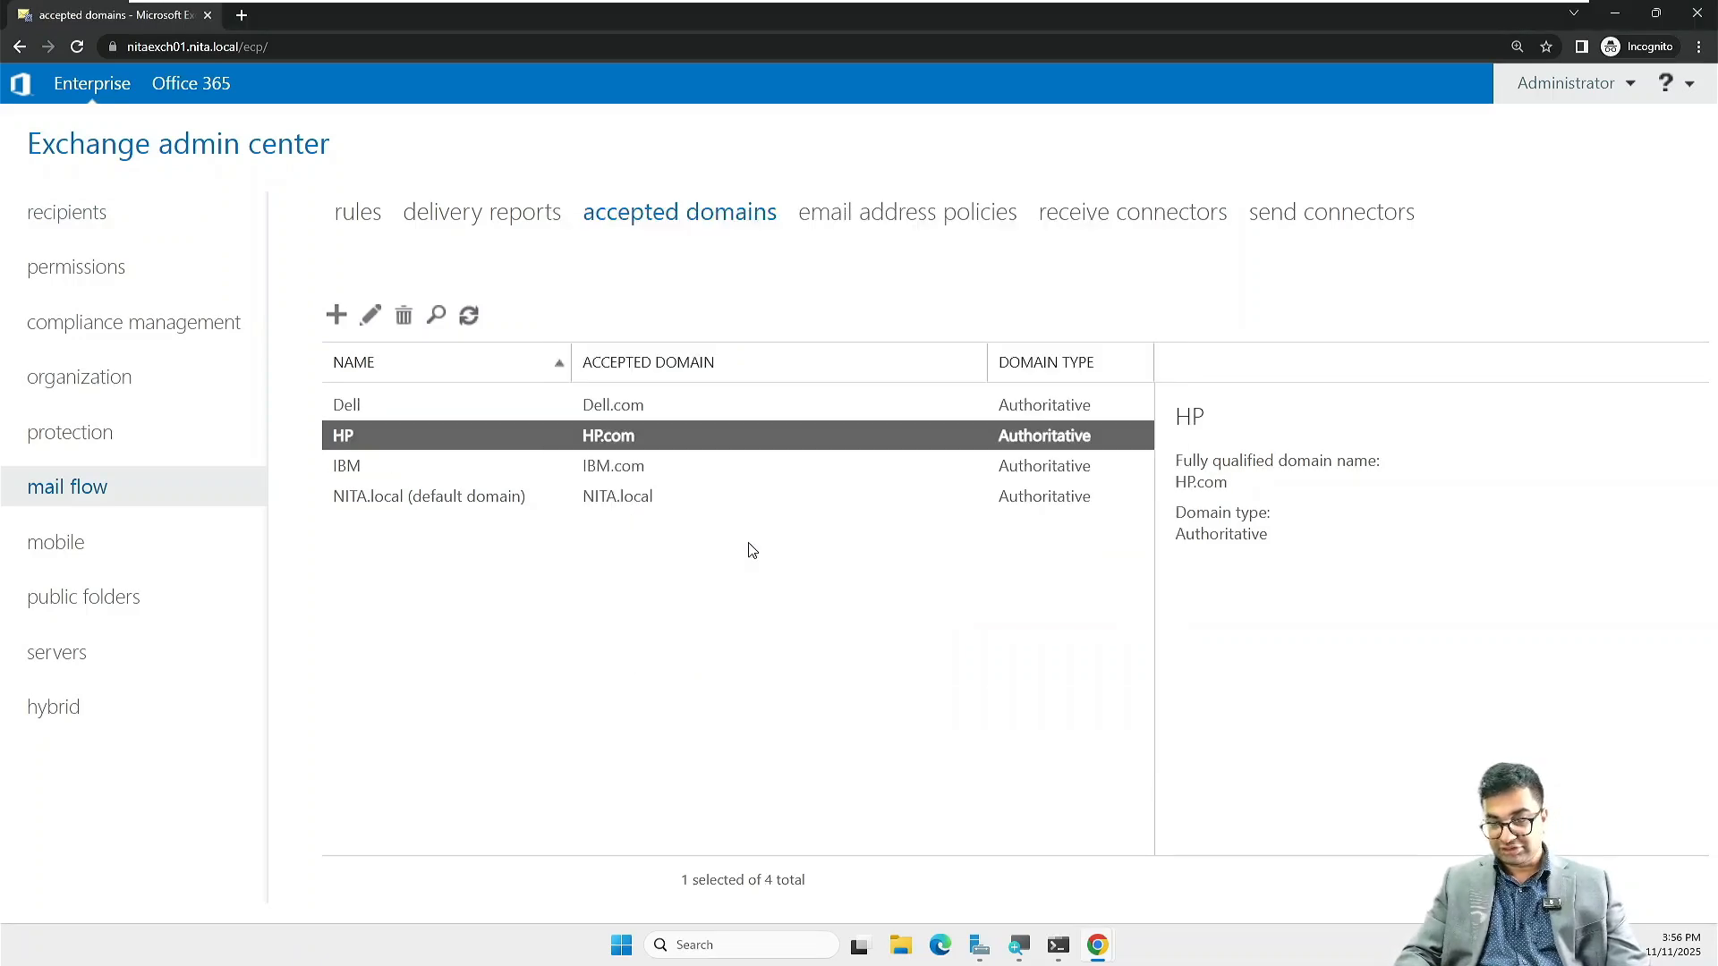
pyautogui.click(732, 591)
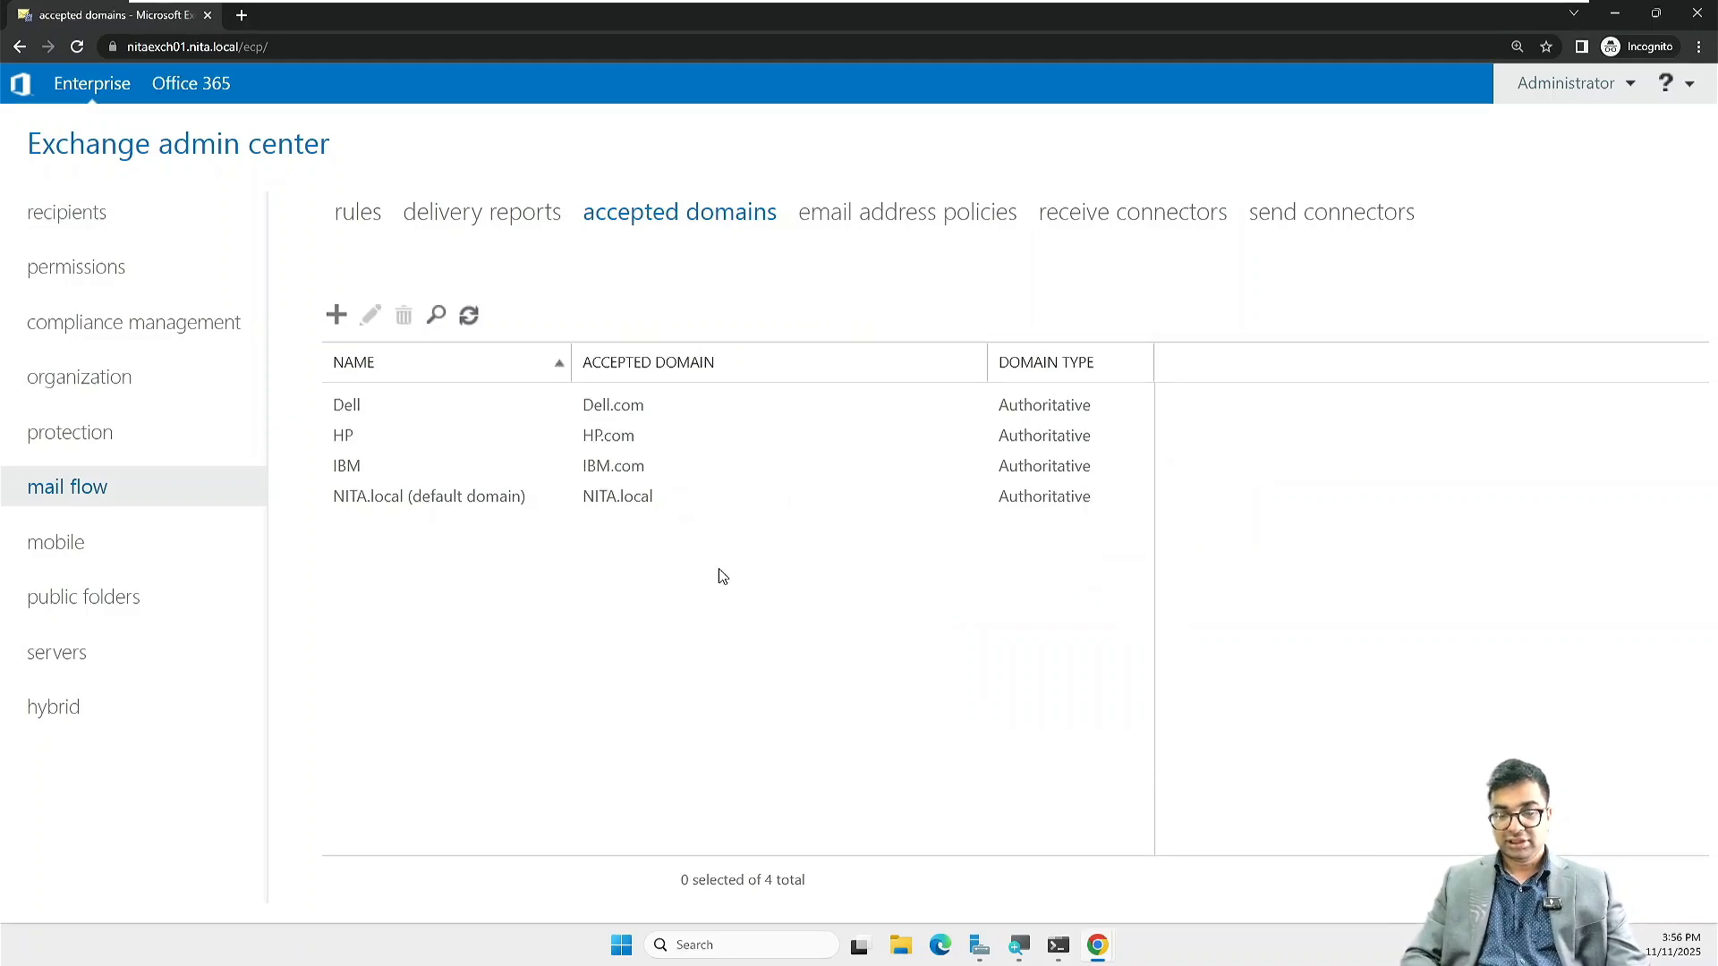
pyautogui.click(471, 316)
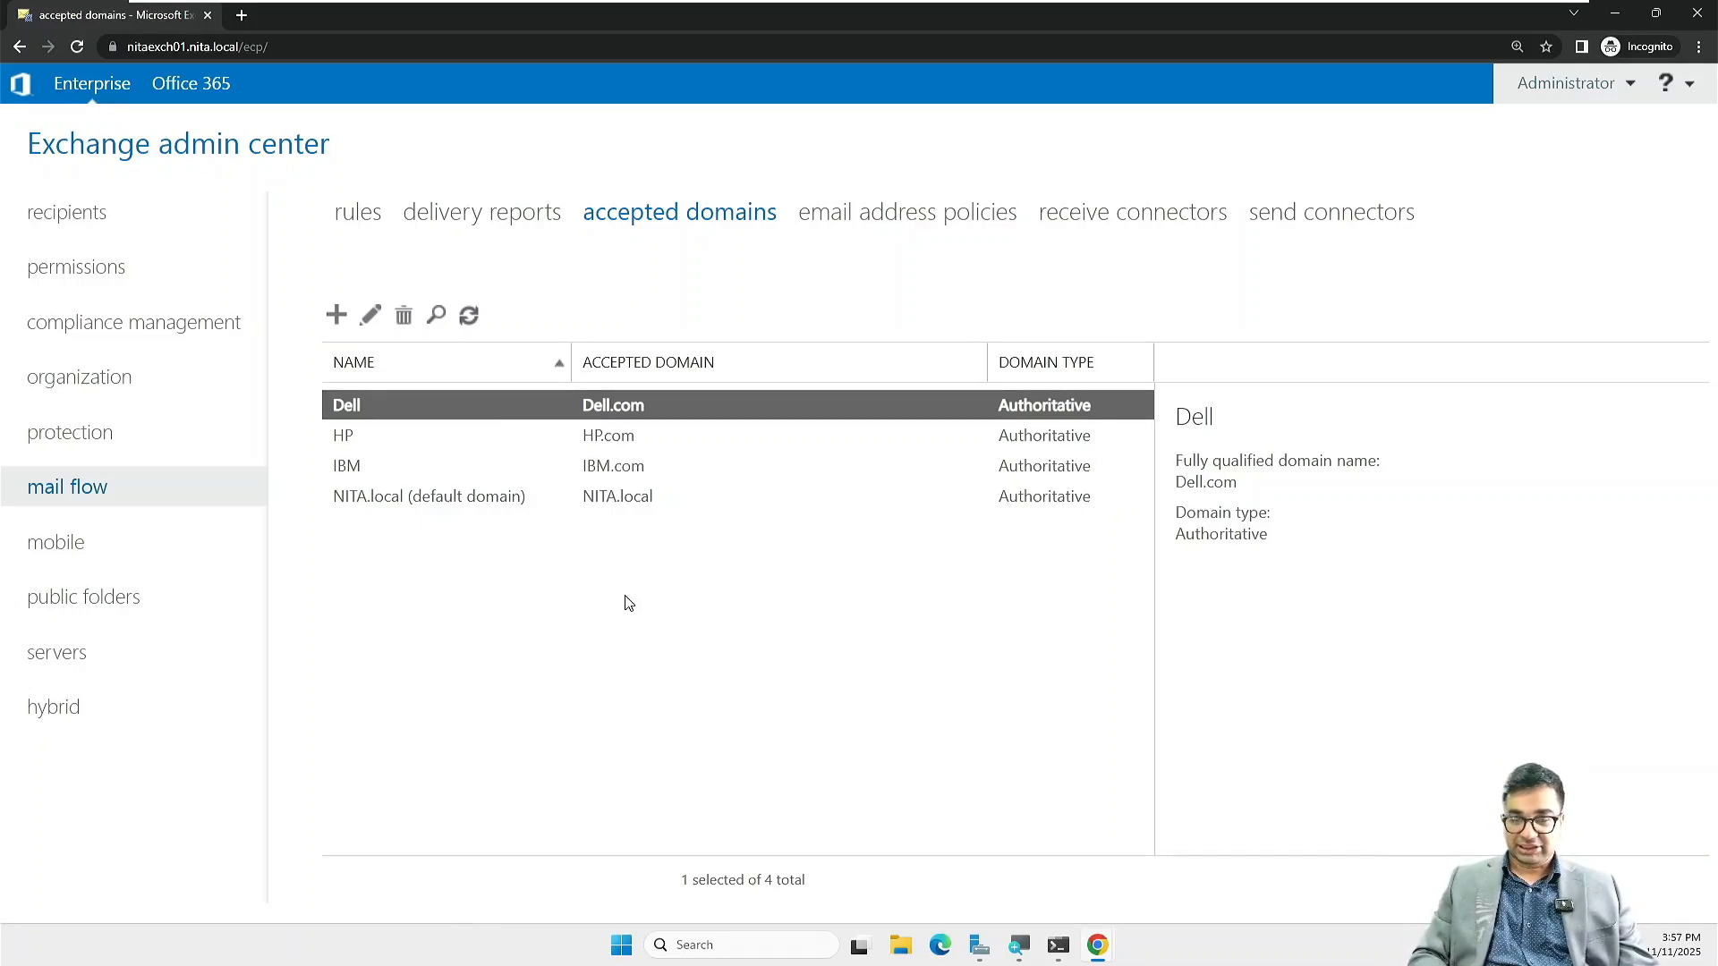
# Step: Create a new email address policy named IBM.com
pyautogui.click(883, 217)
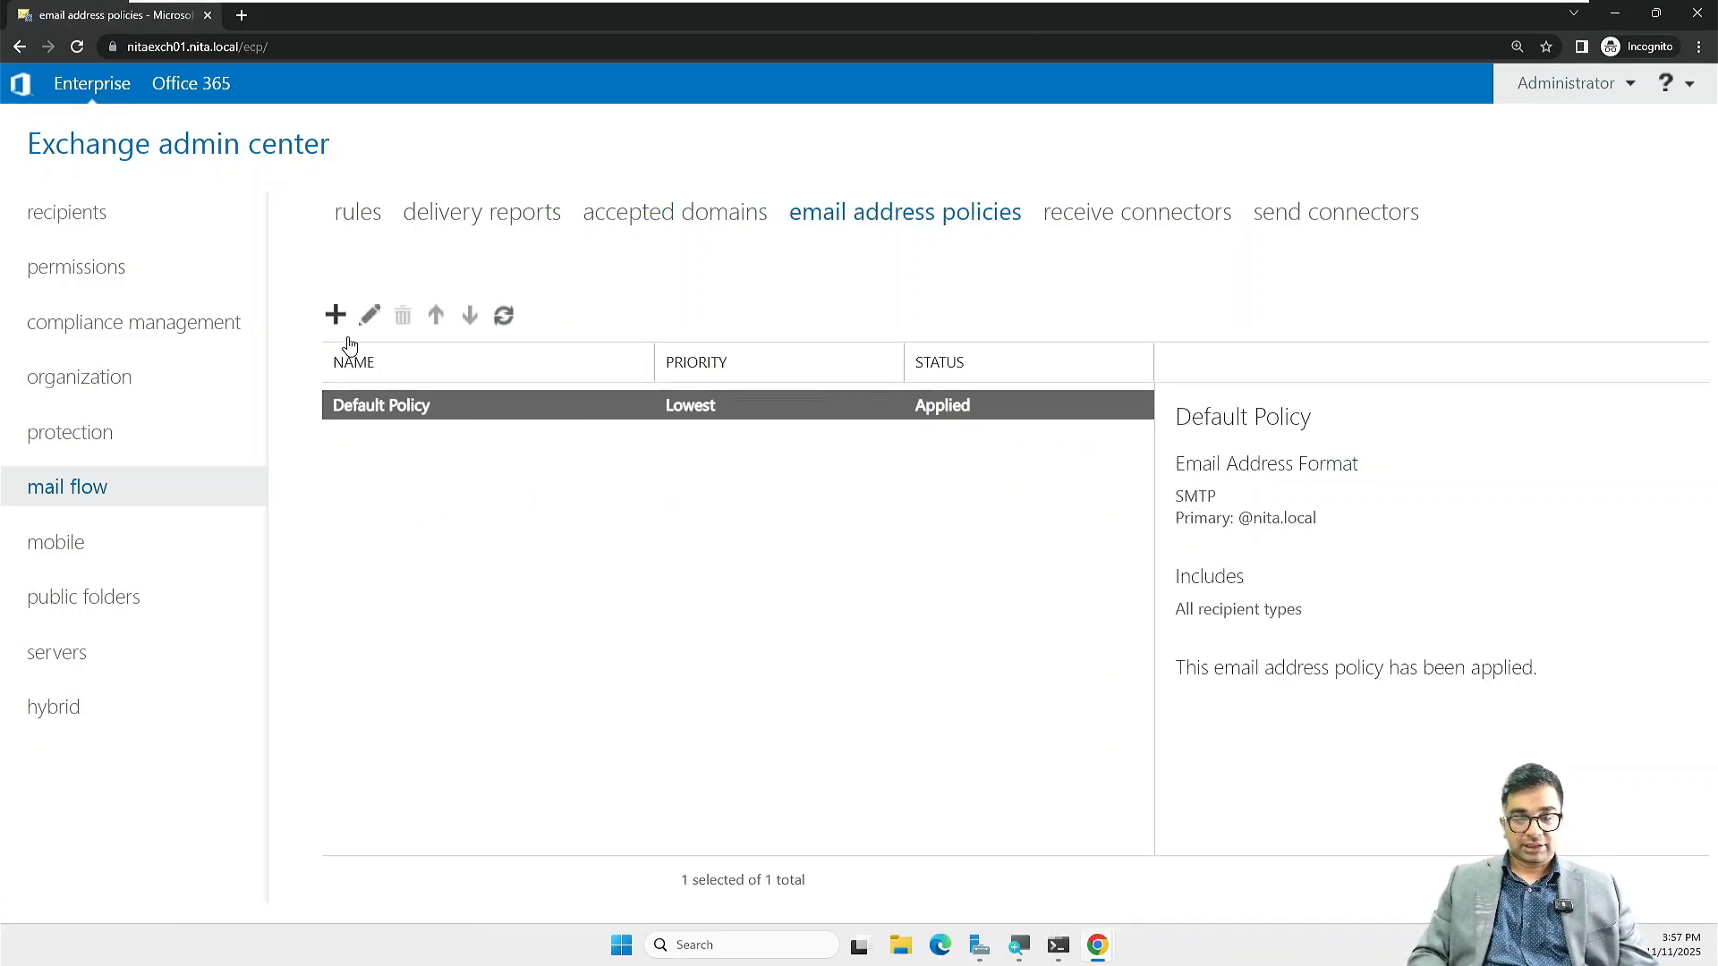
pyautogui.click(338, 322)
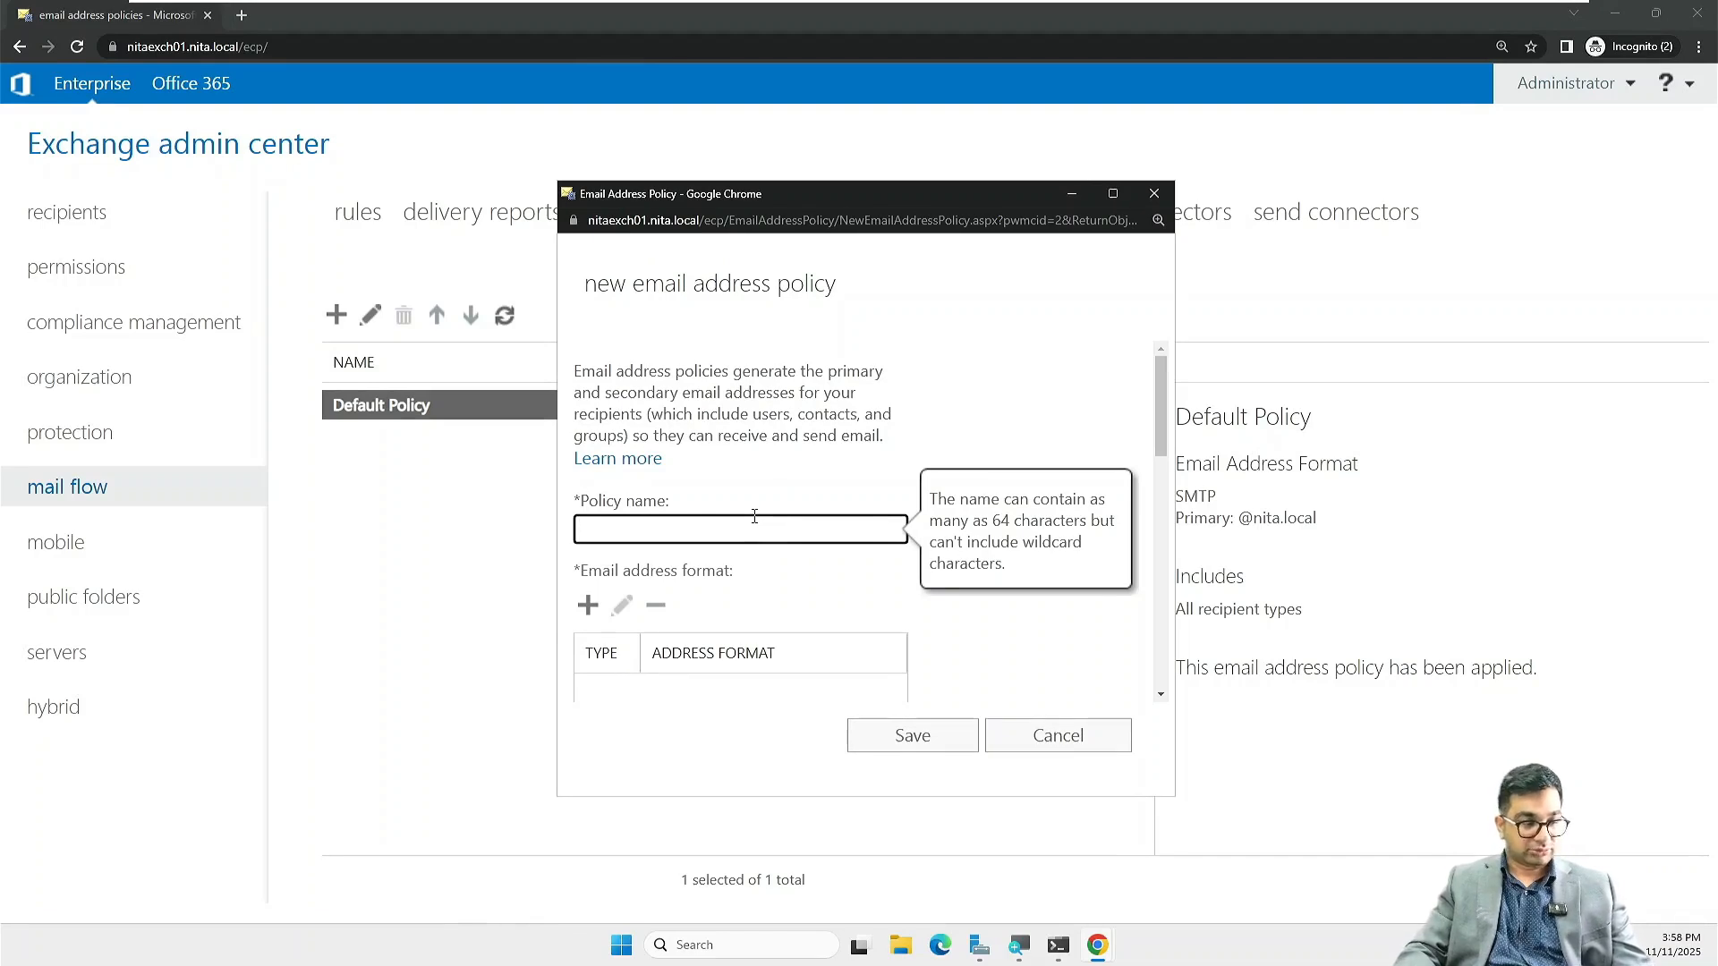
pyautogui.write('IBM.c')
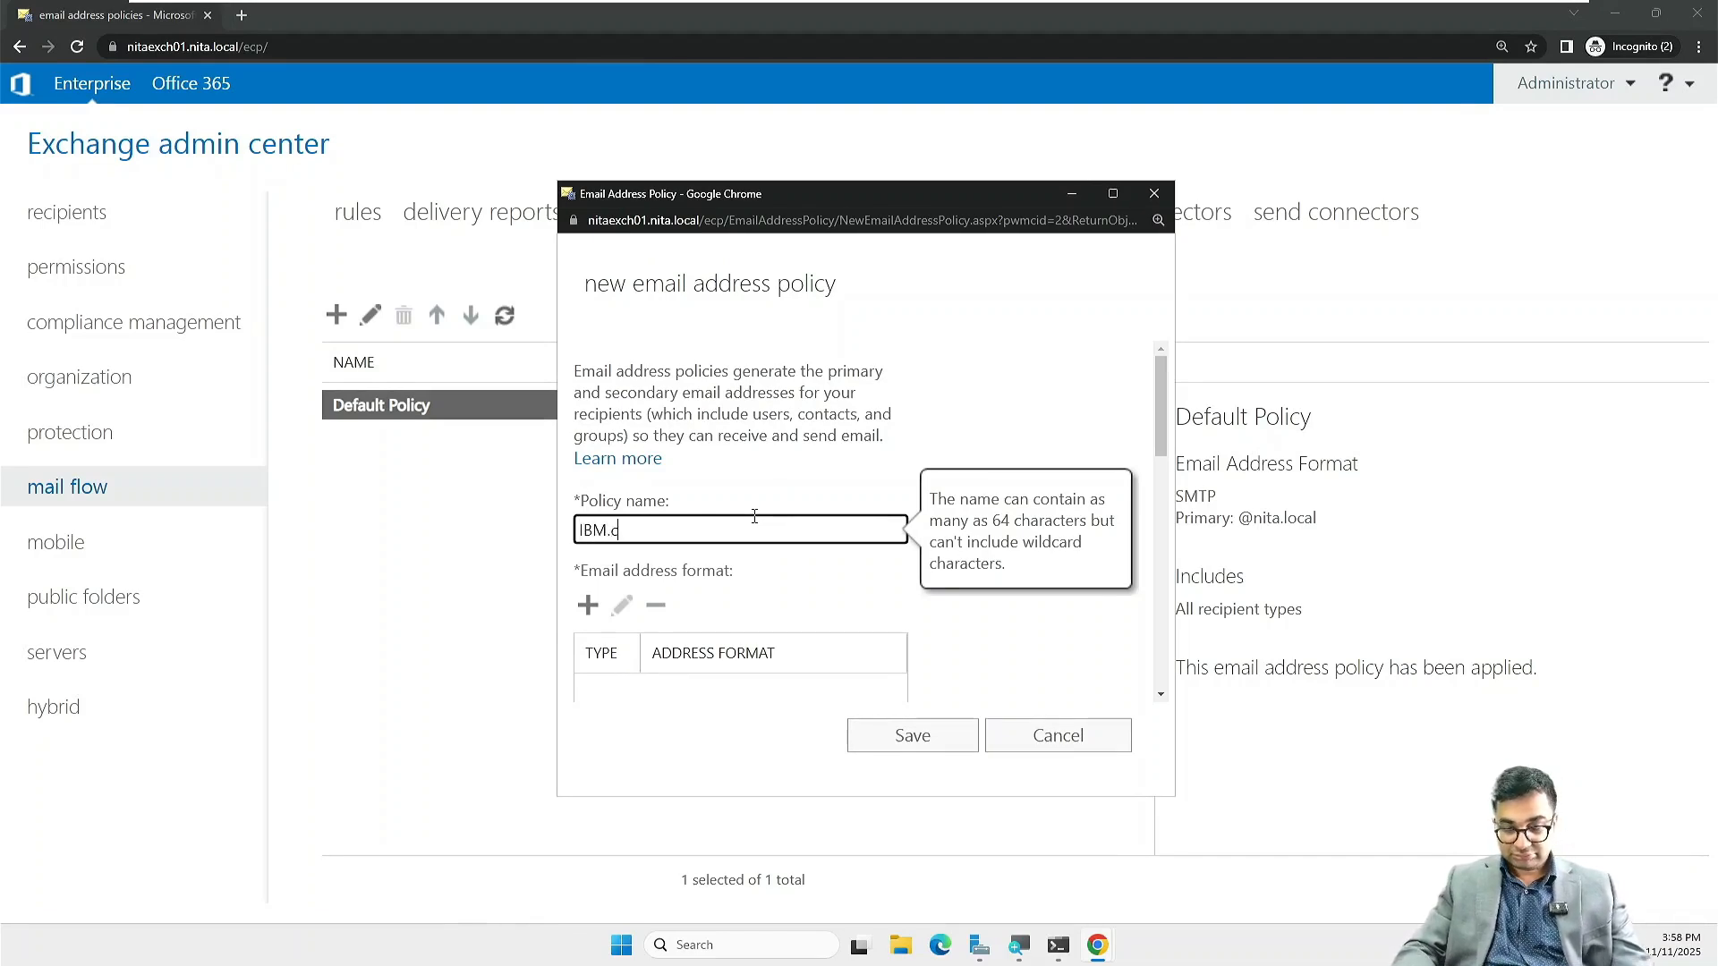
pyautogui.write('om')
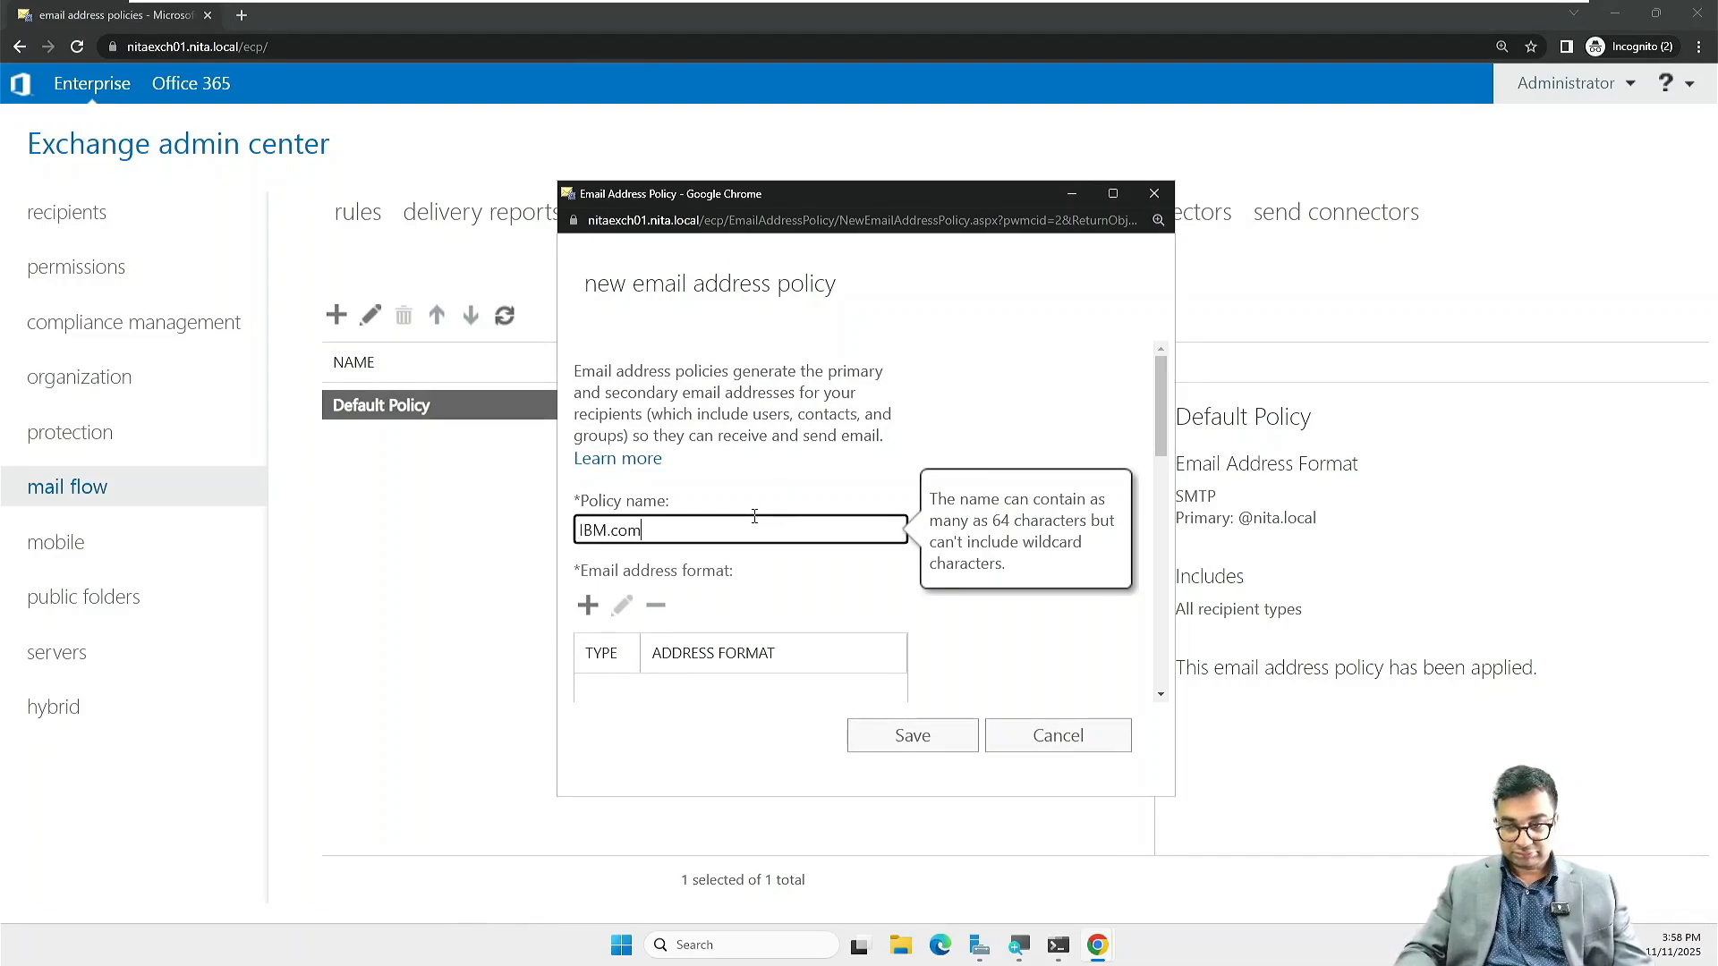
# Step: Add an email address format and pick its accepted domain from the drop-down
pyautogui.click(588, 606)
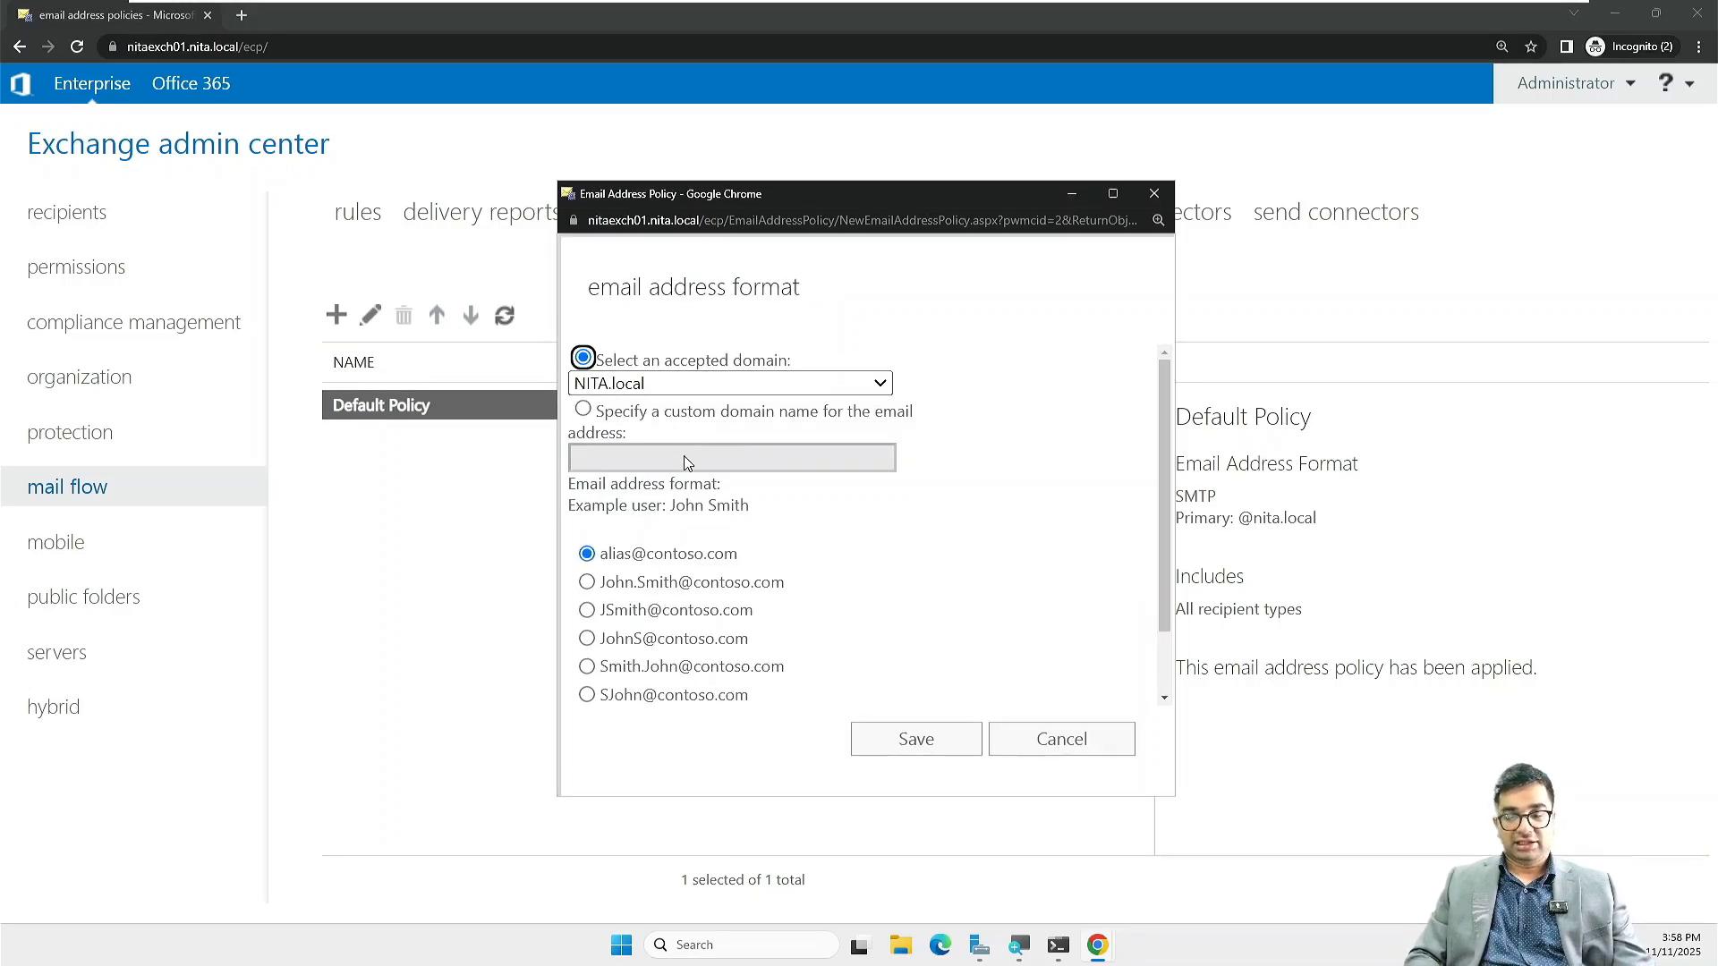
pyautogui.scroll(-1, 681, 542)
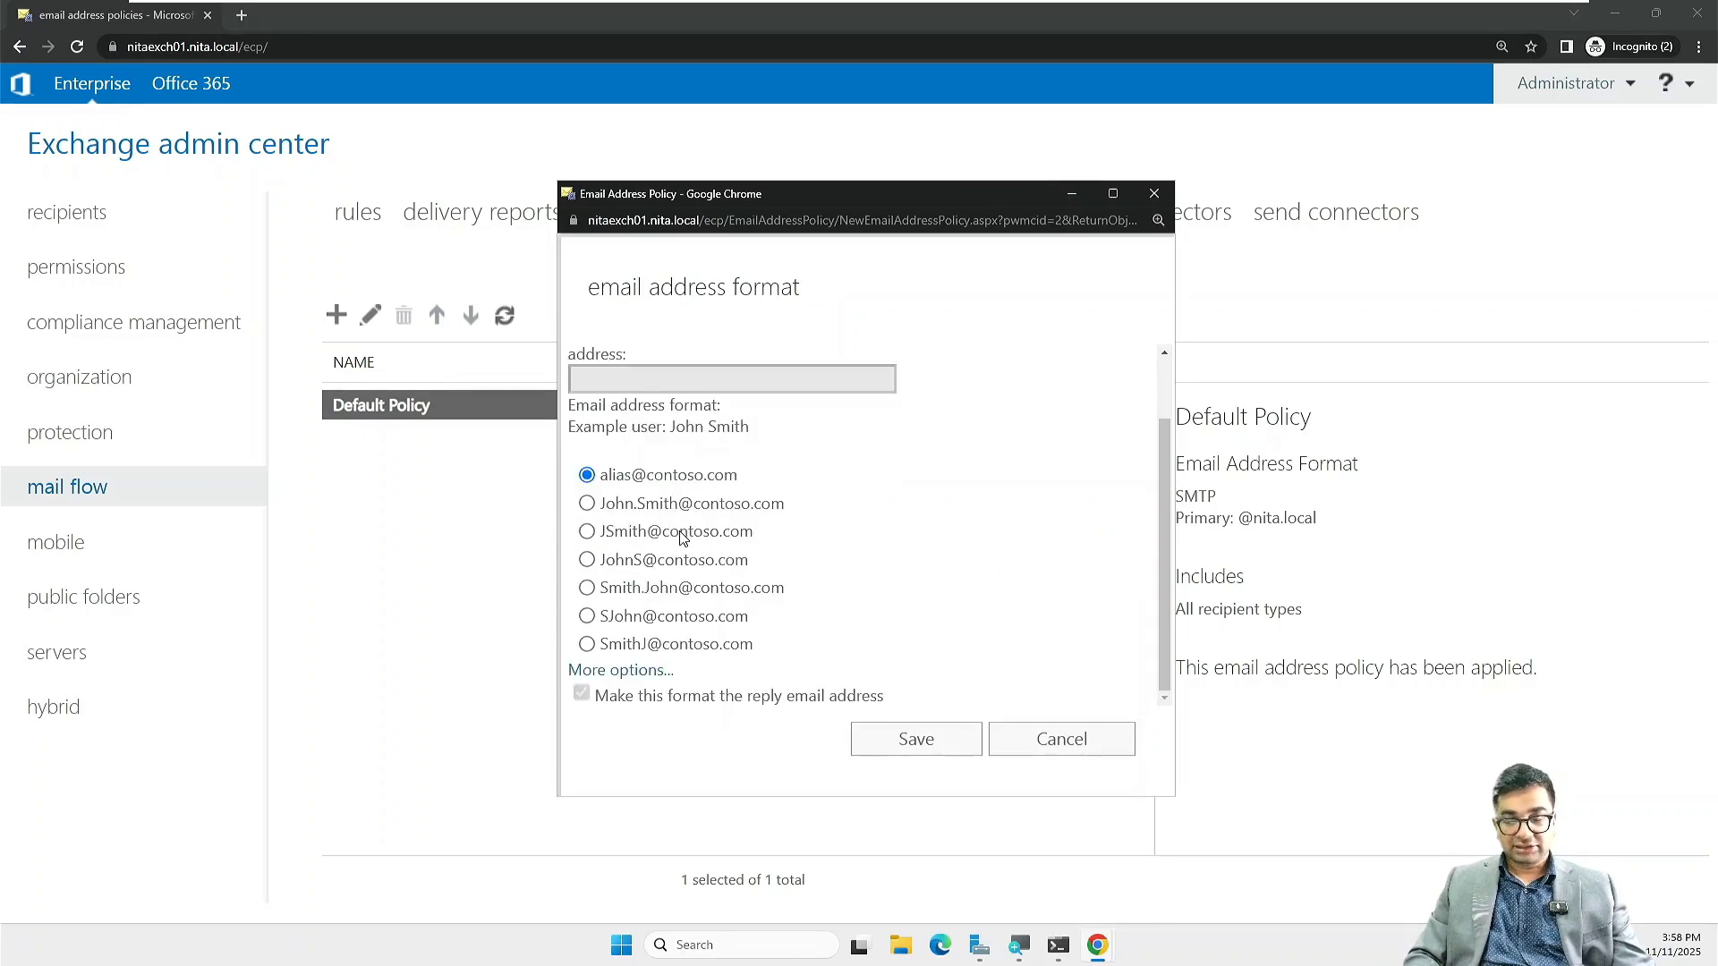
pyautogui.scroll(1, 681, 537)
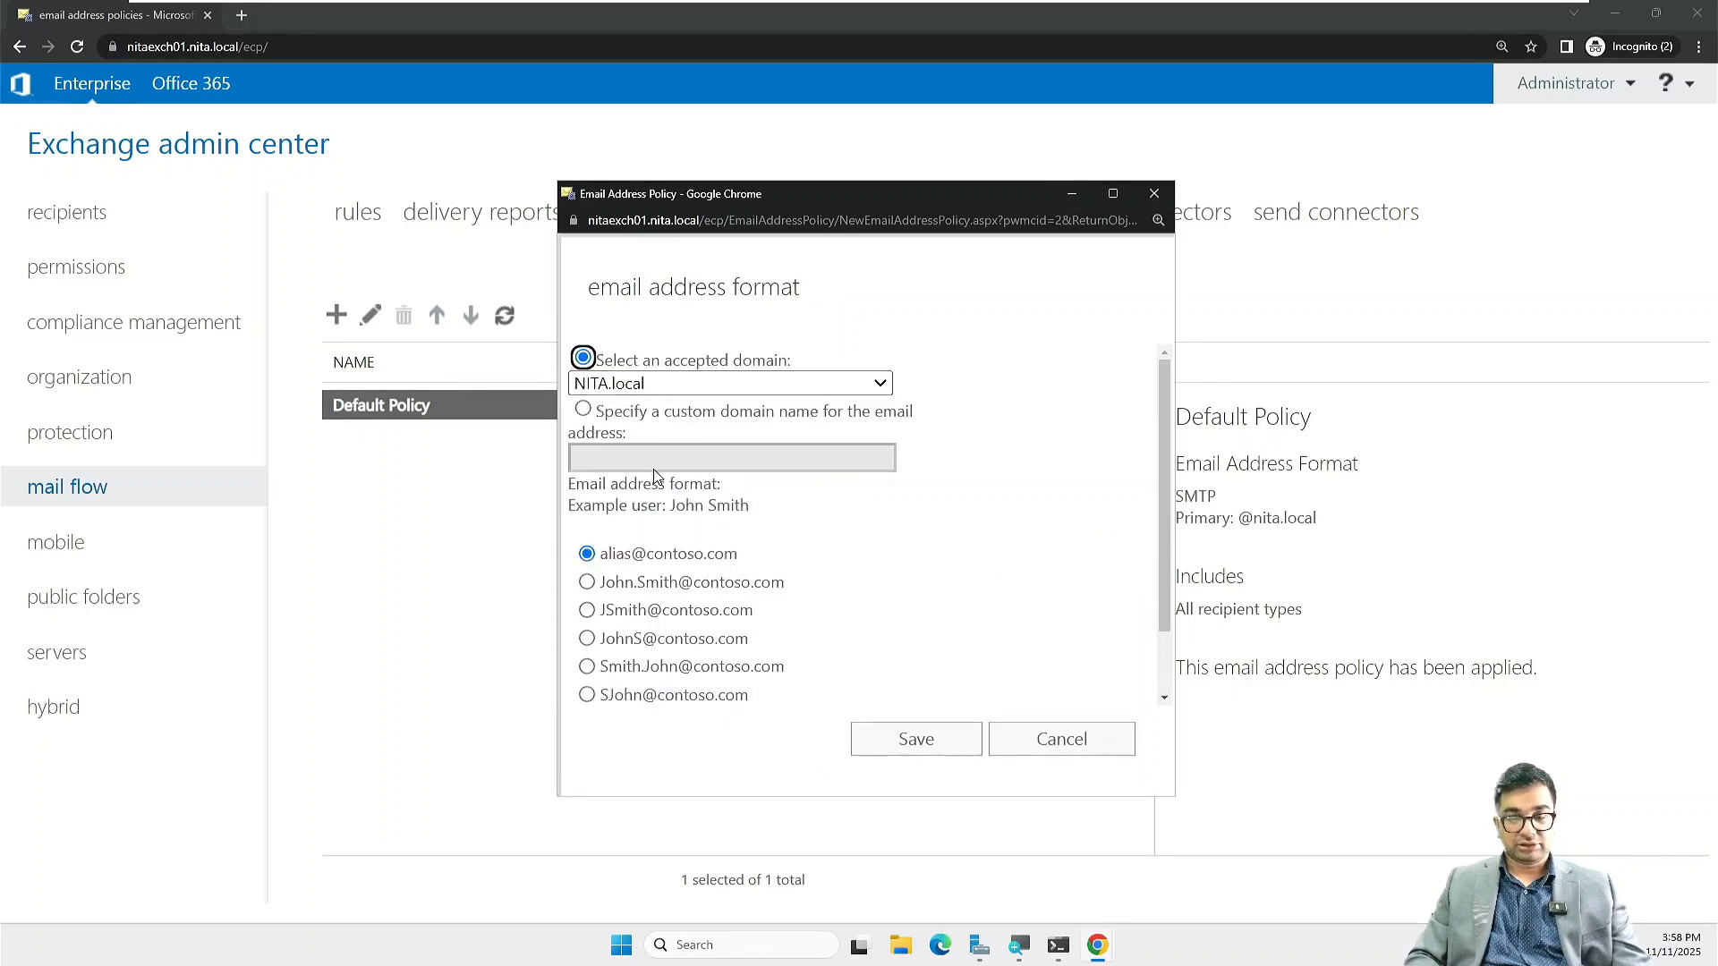
pyautogui.click(673, 385)
pyautogui.click(673, 385)
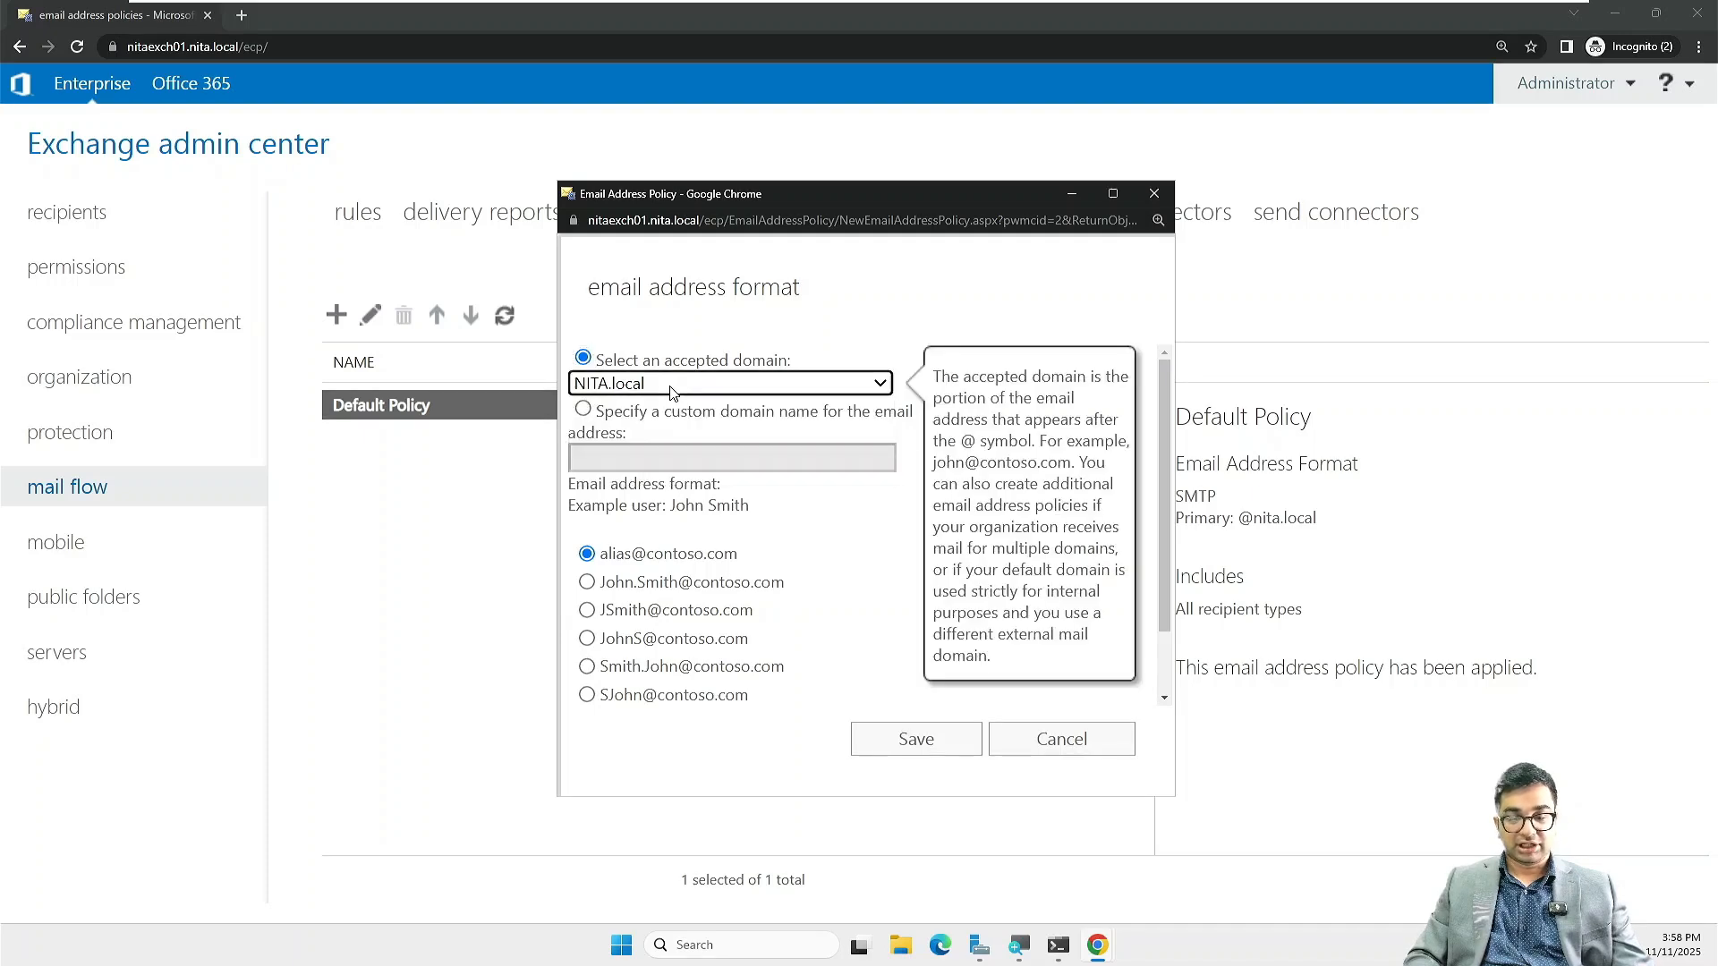
pyautogui.click(673, 385)
pyautogui.click(673, 392)
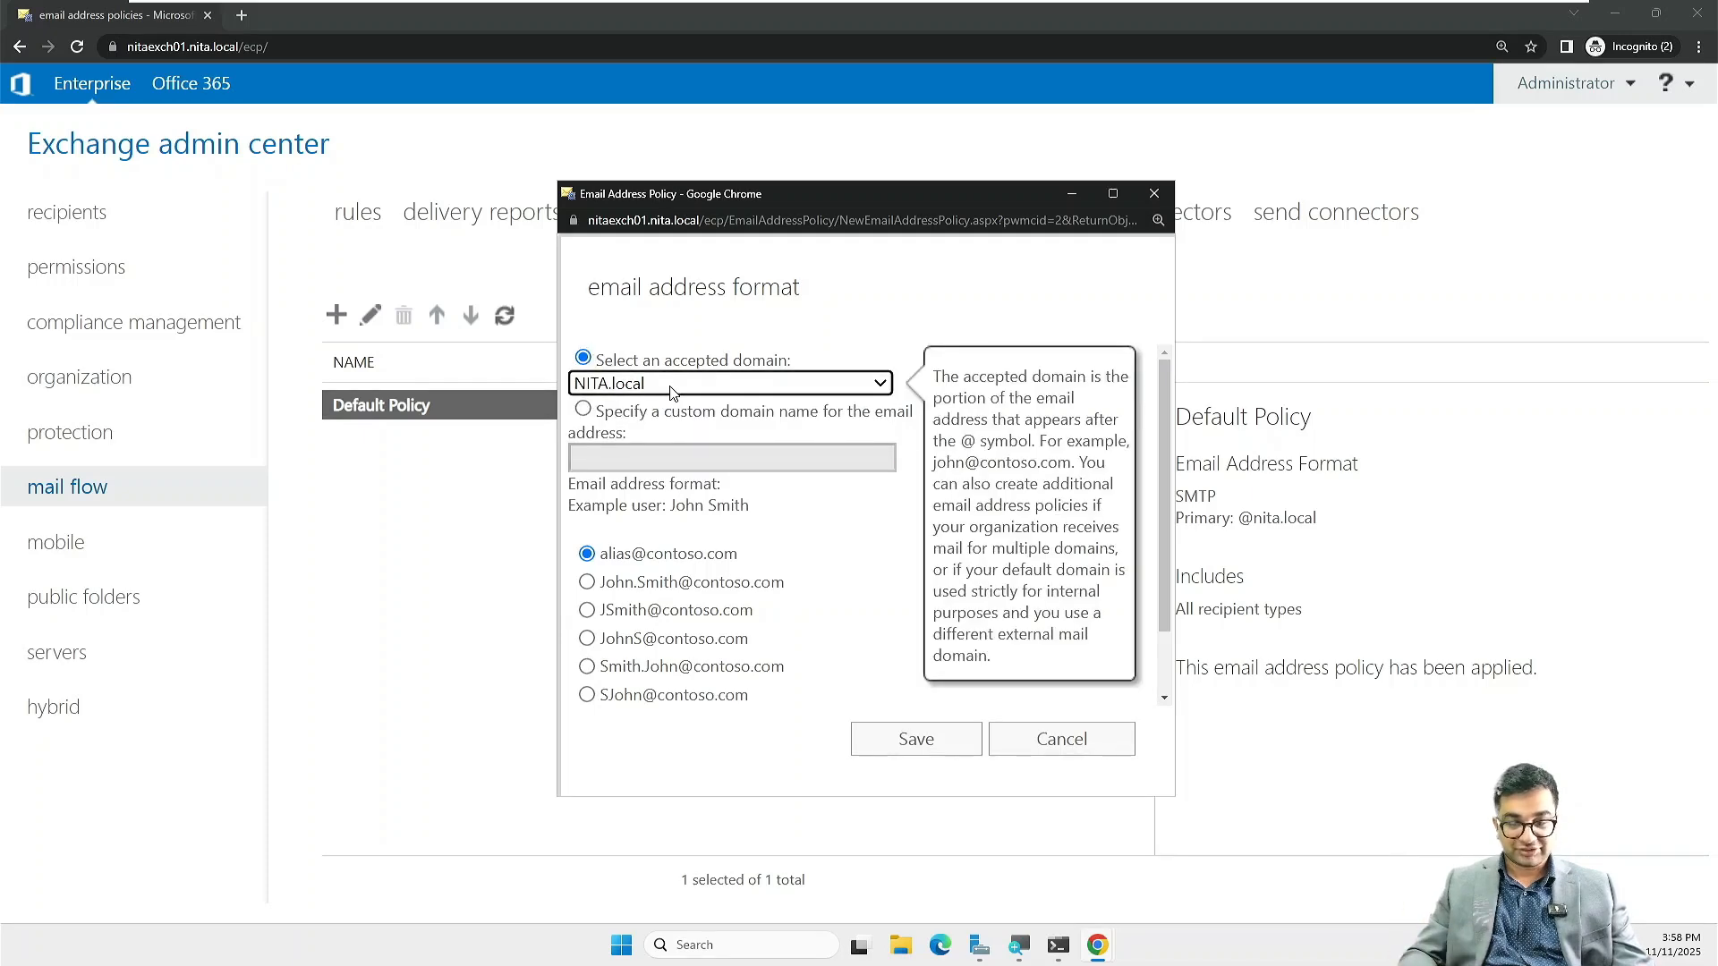
pyautogui.click(672, 392)
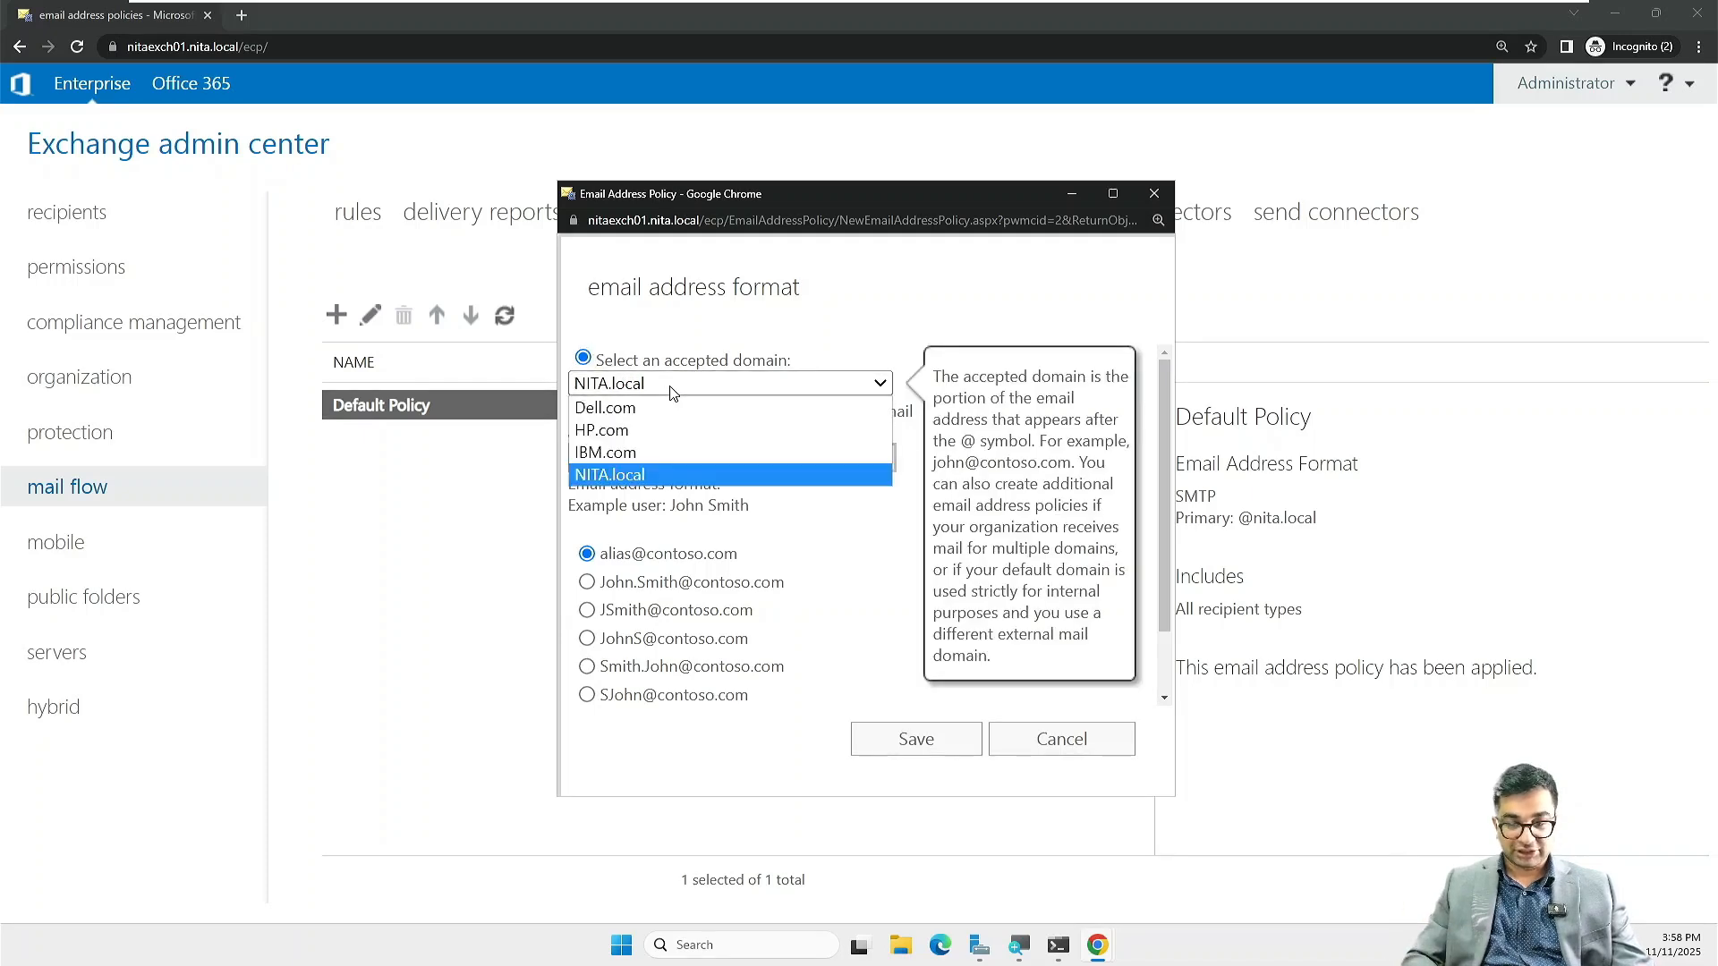
pyautogui.click(634, 453)
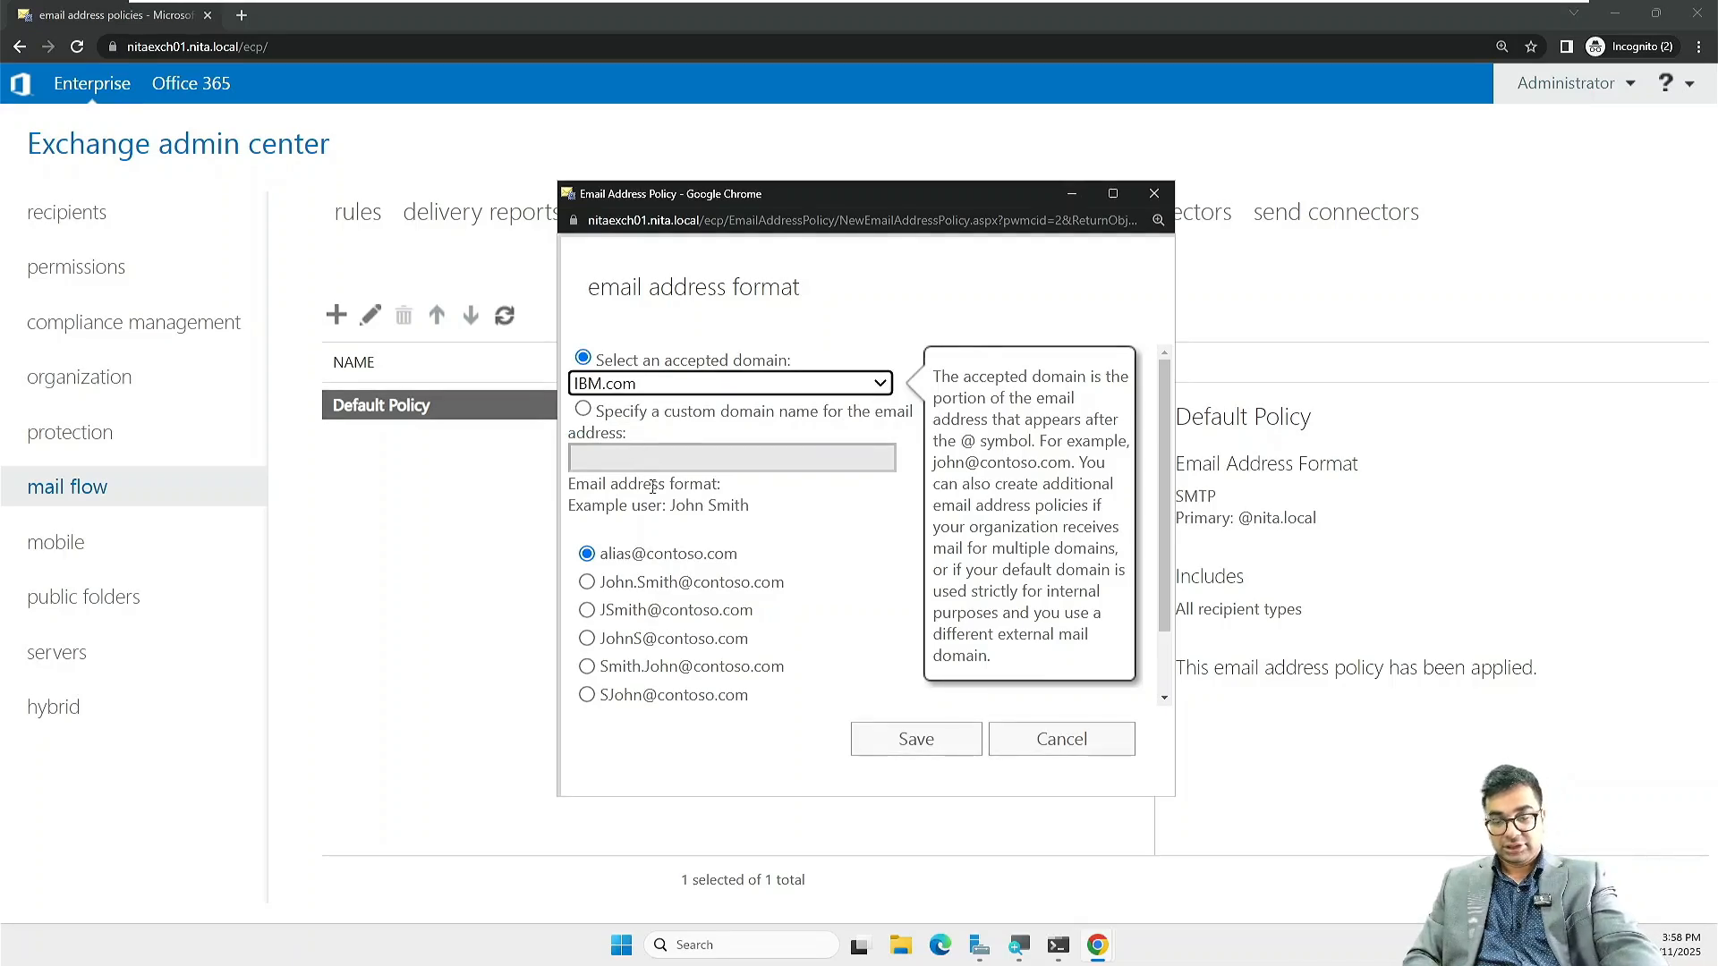
# Step: Choose the first initial plus surname (JSmith@) address pattern
pyautogui.scroll(-1, 651, 488)
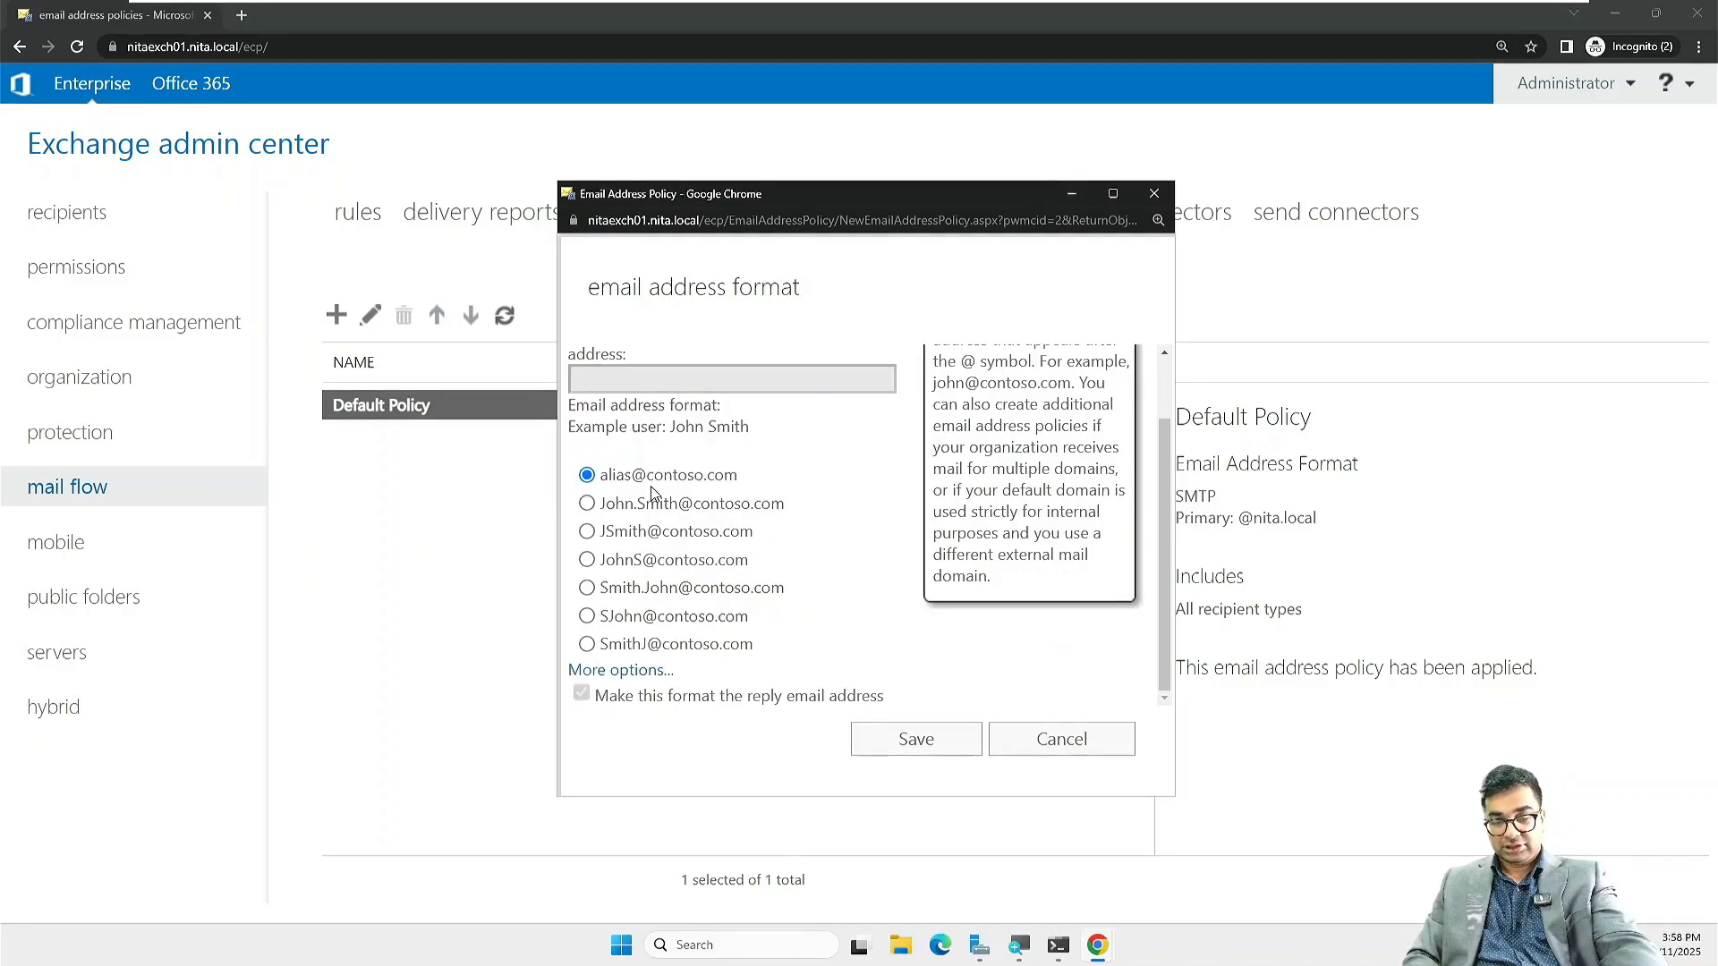
pyautogui.click(626, 671)
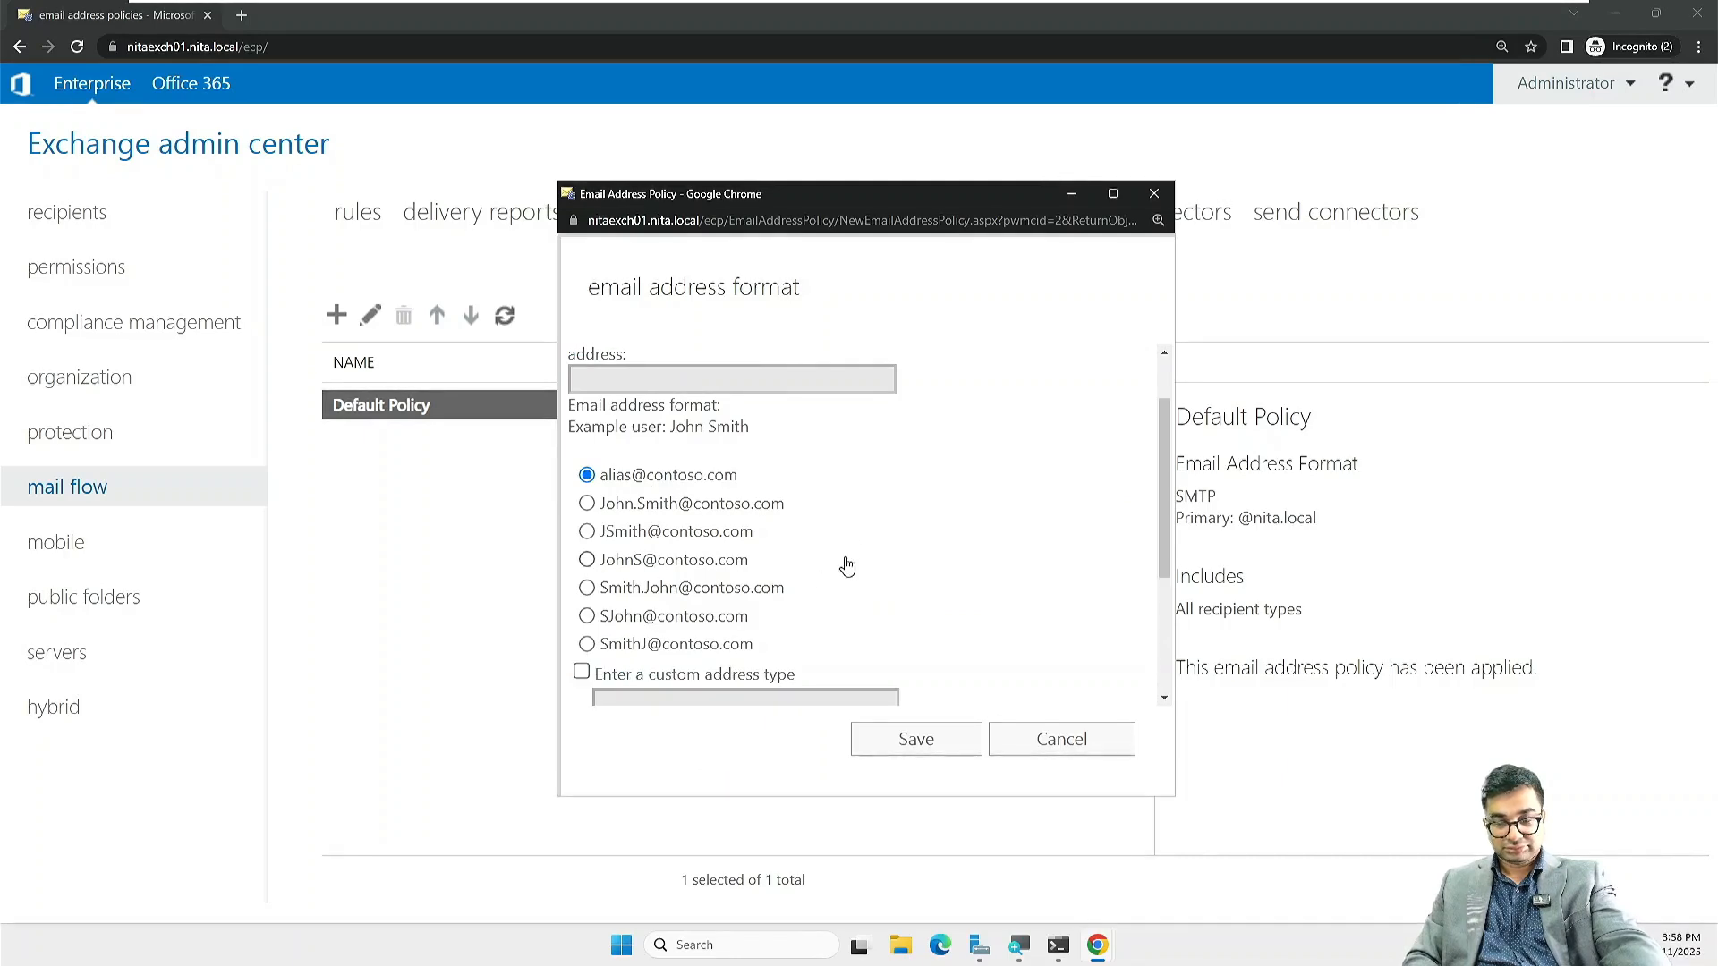
pyautogui.scroll(-3, 844, 554)
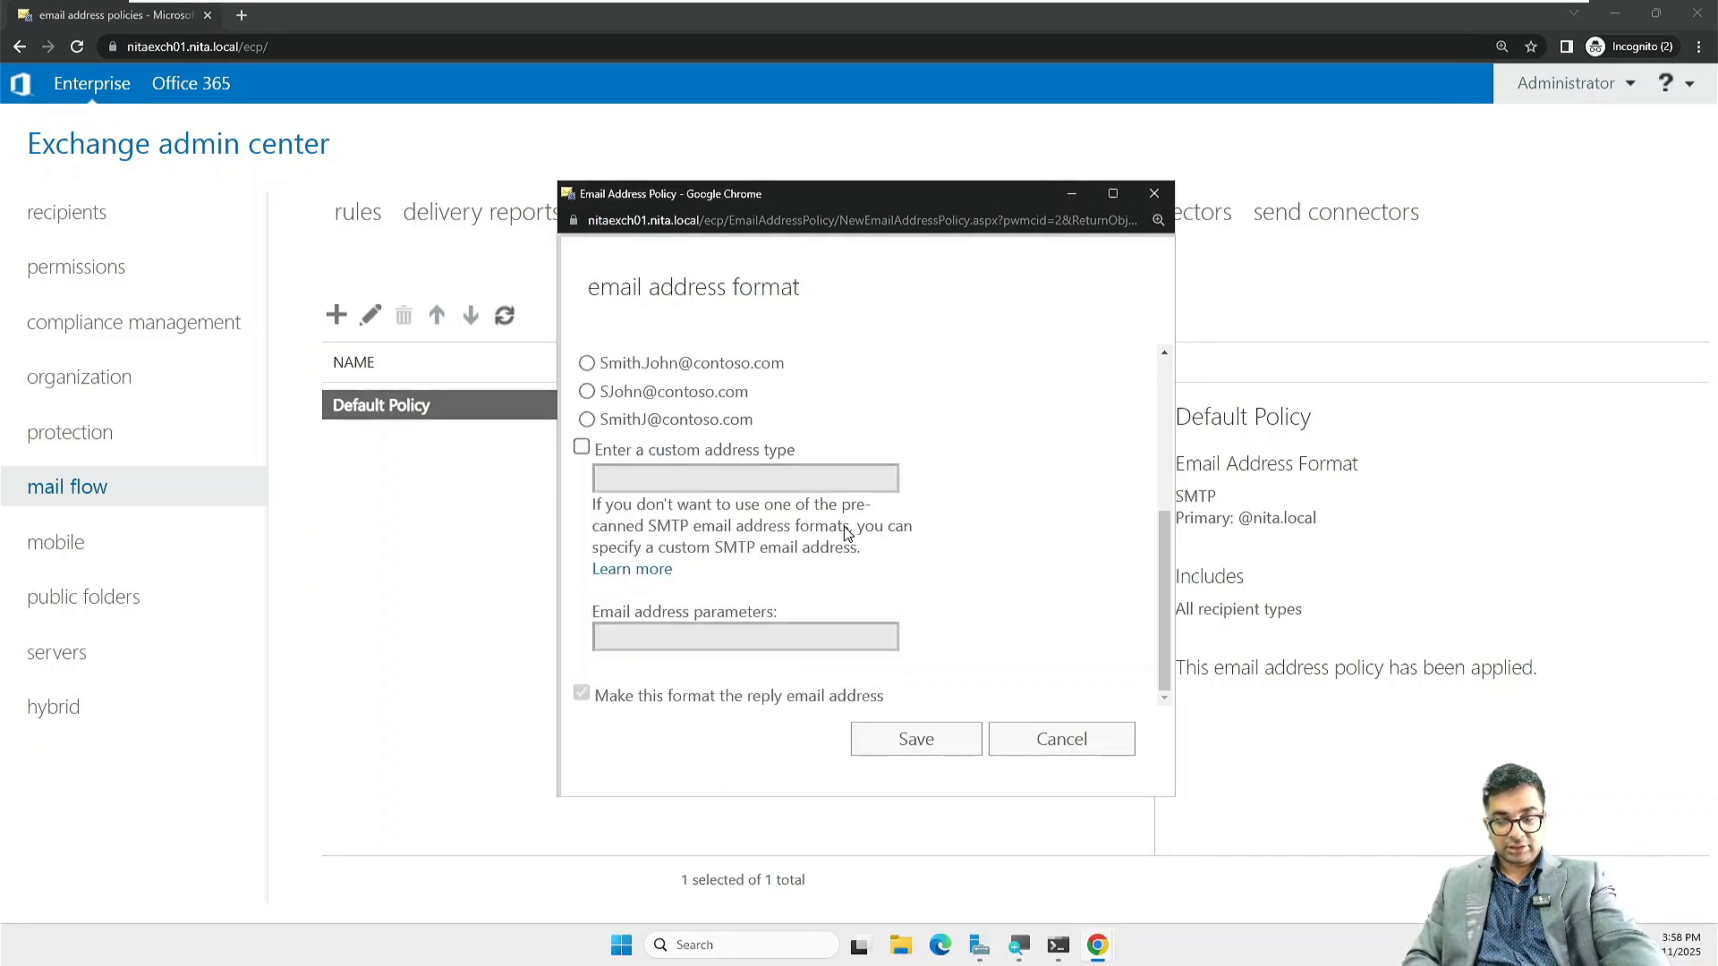
pyautogui.scroll(4, 844, 529)
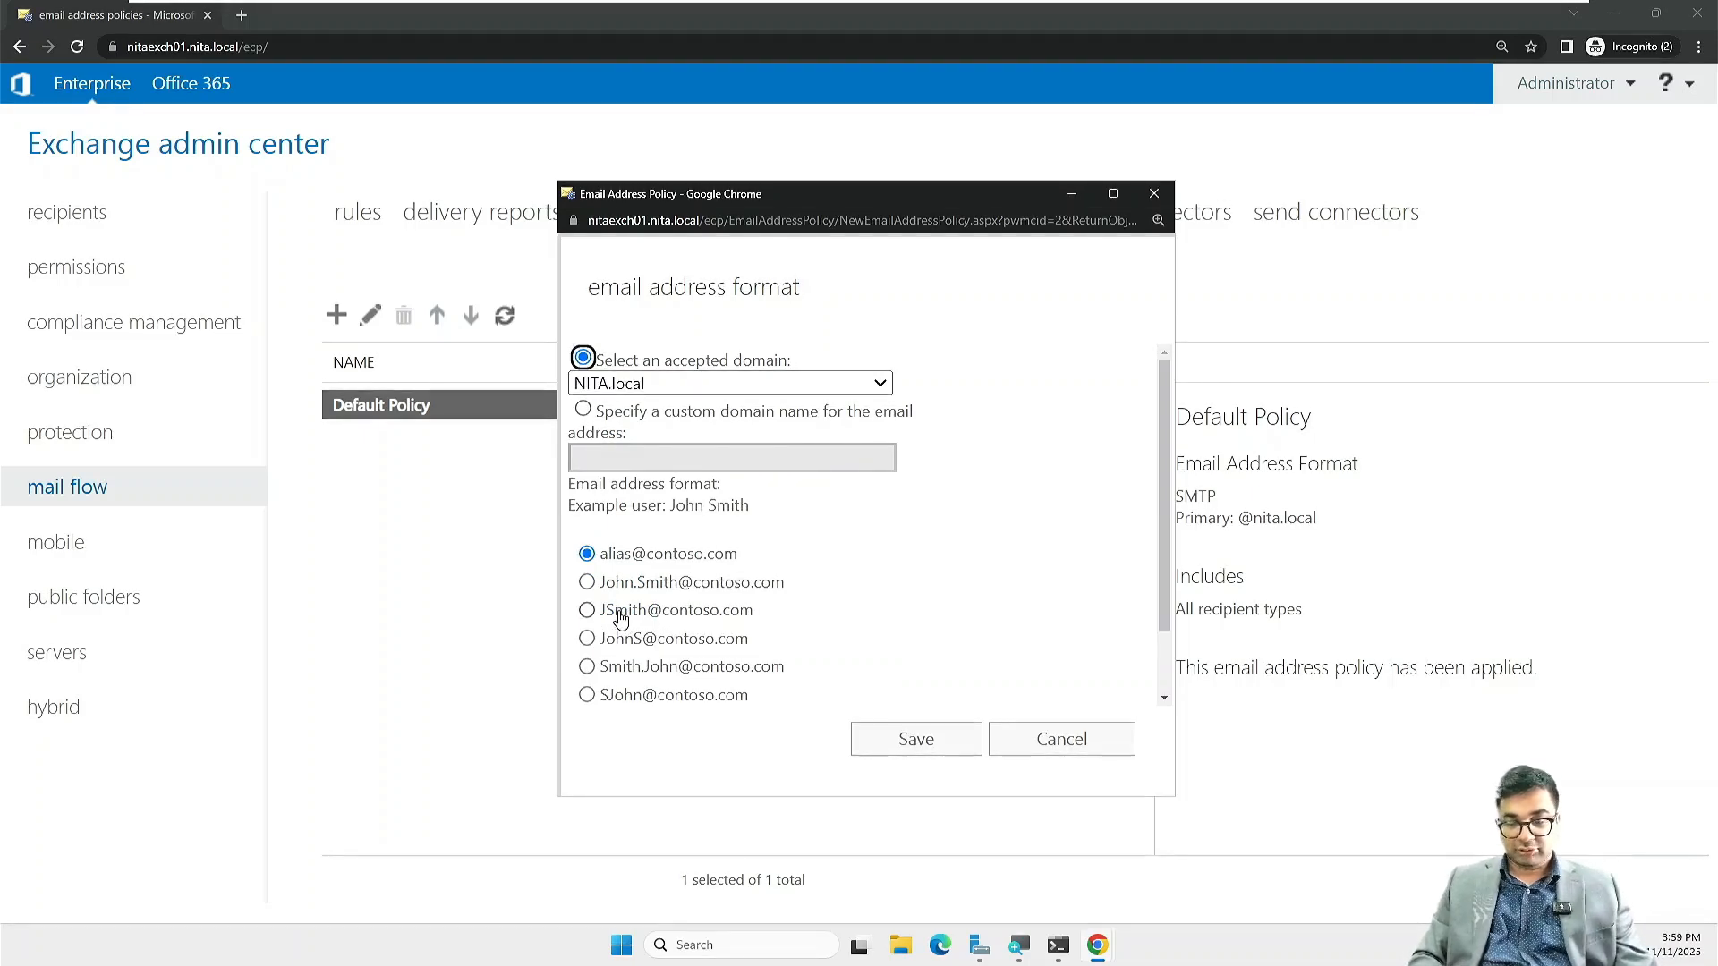
pyautogui.click(621, 619)
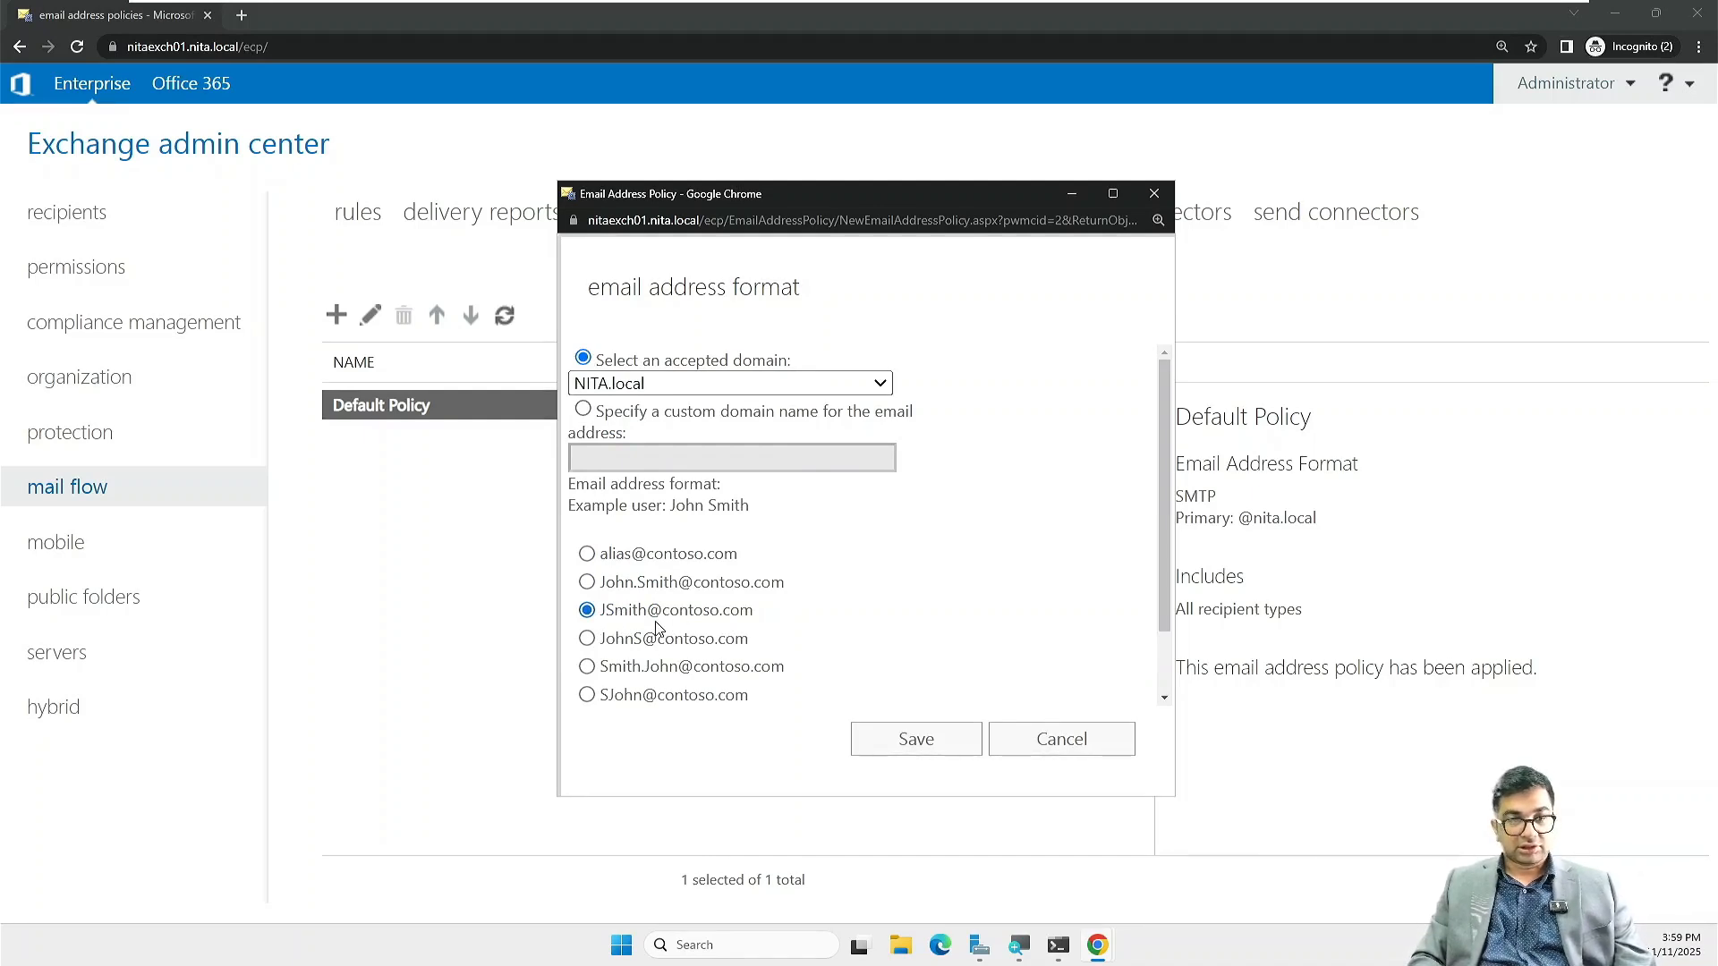
pyautogui.click(900, 743)
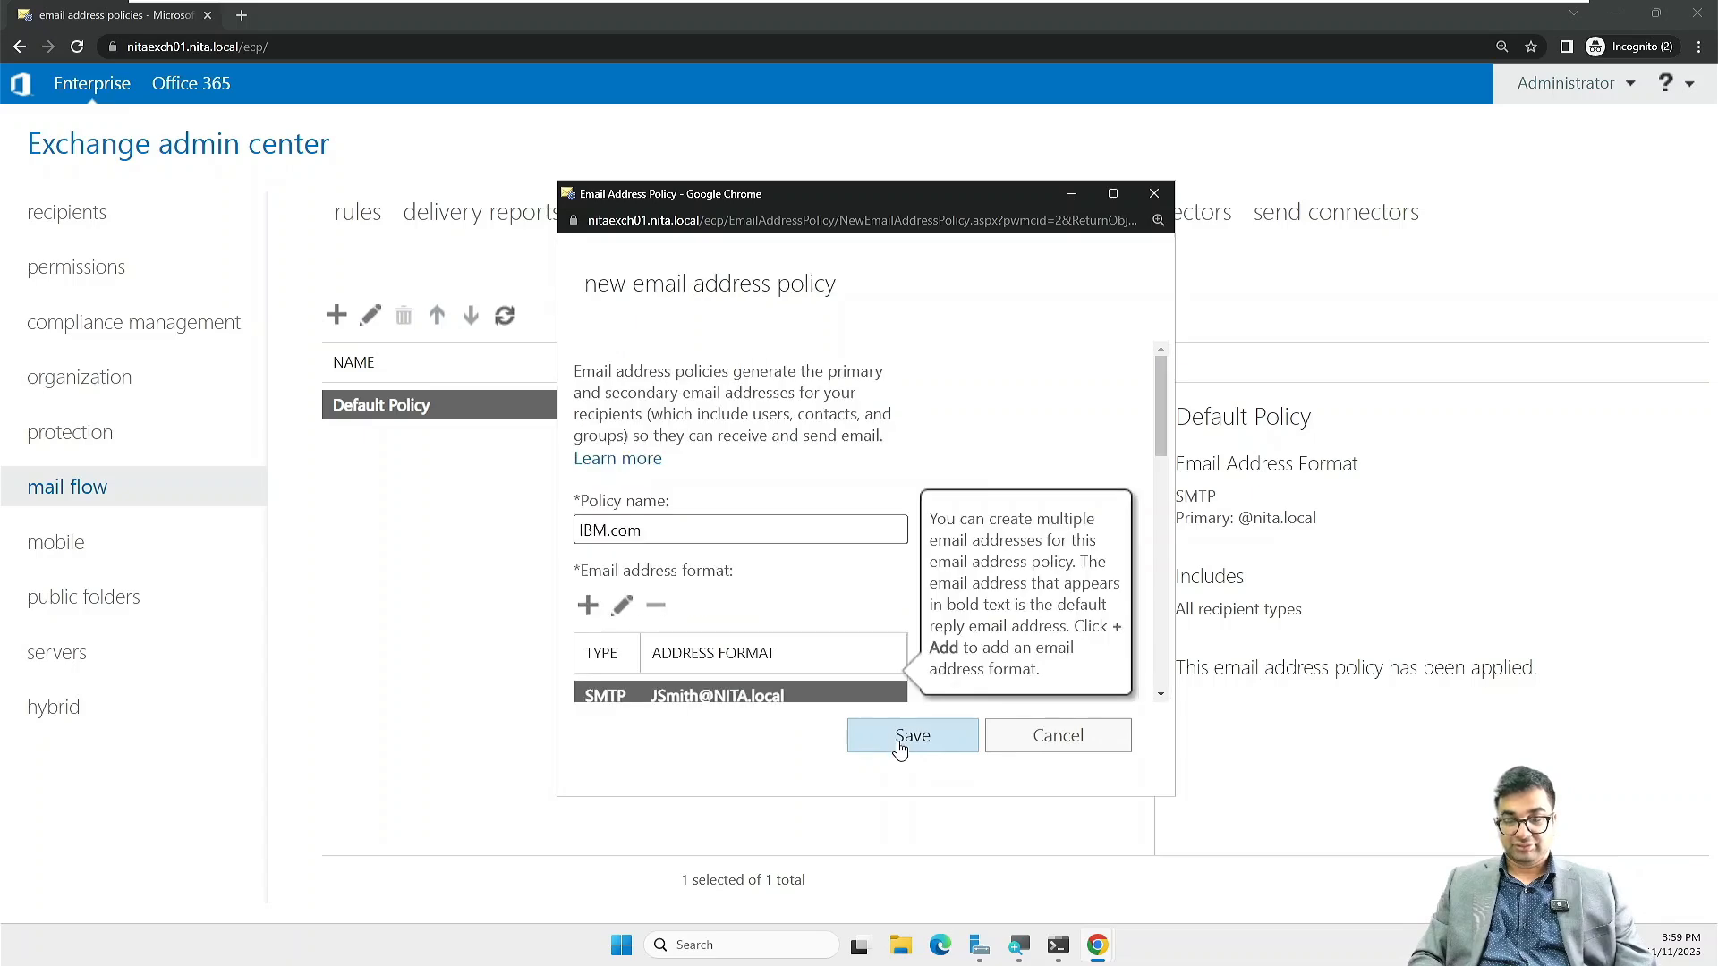
pyautogui.scroll(-3, 830, 579)
pyautogui.scroll(-5, 830, 579)
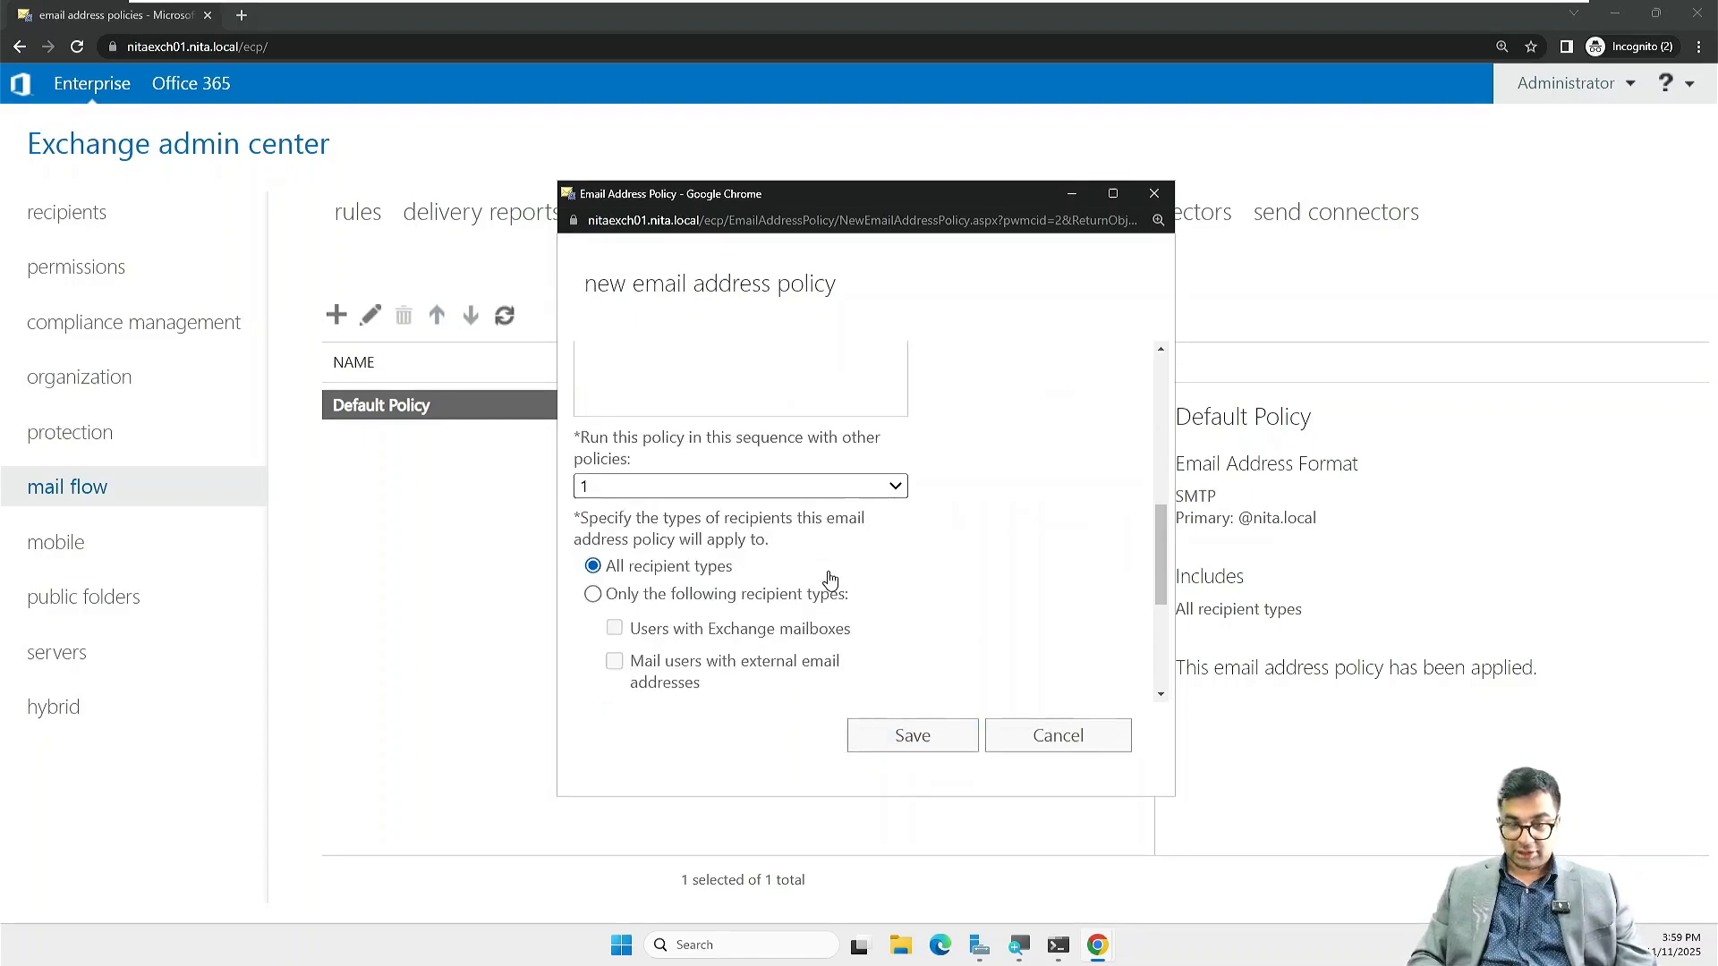
pyautogui.scroll(-1, 831, 579)
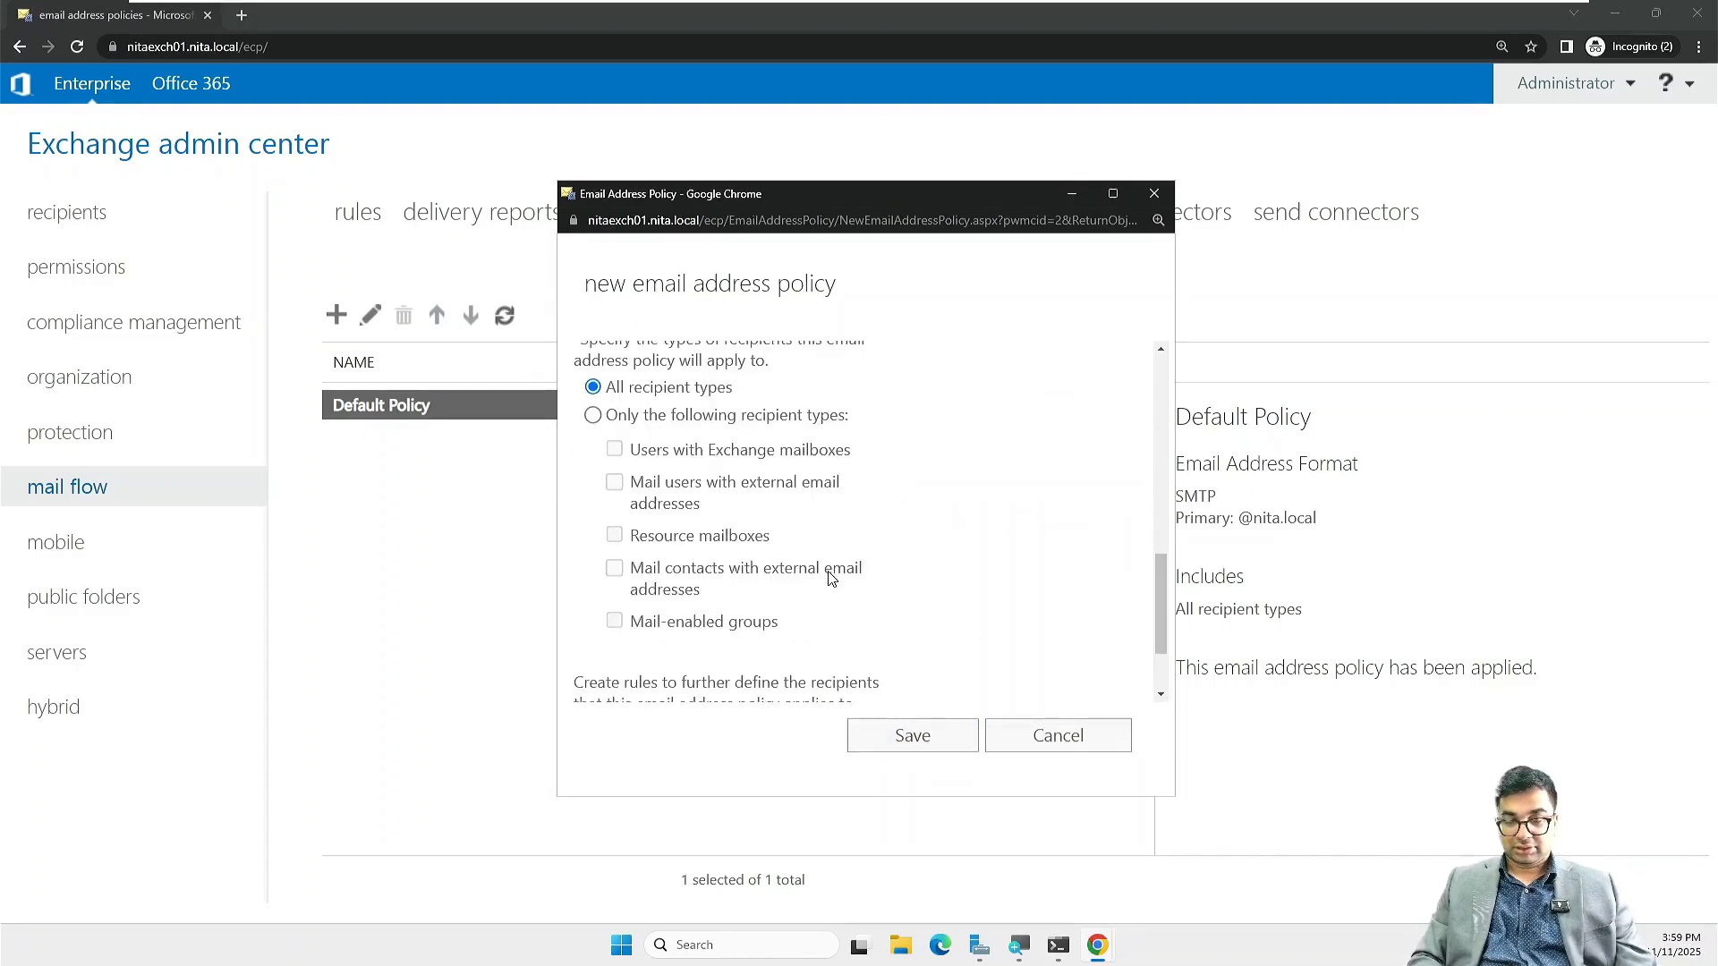
pyautogui.scroll(-1, 830, 579)
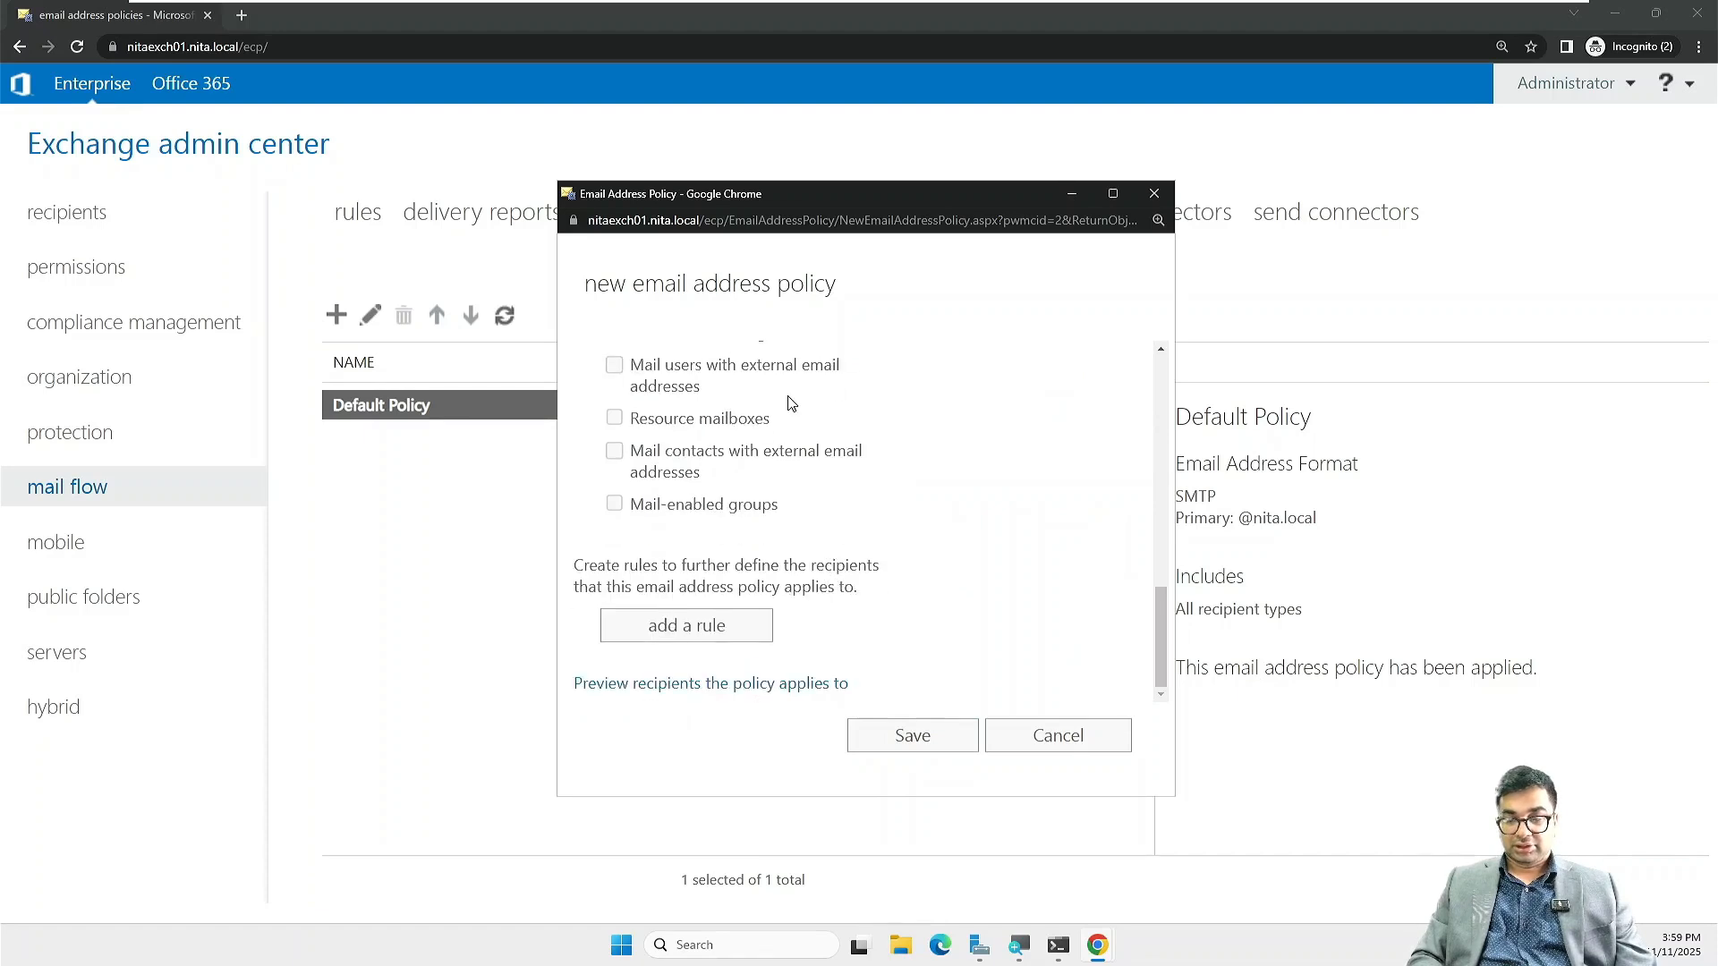
pyautogui.scroll(10, 791, 403)
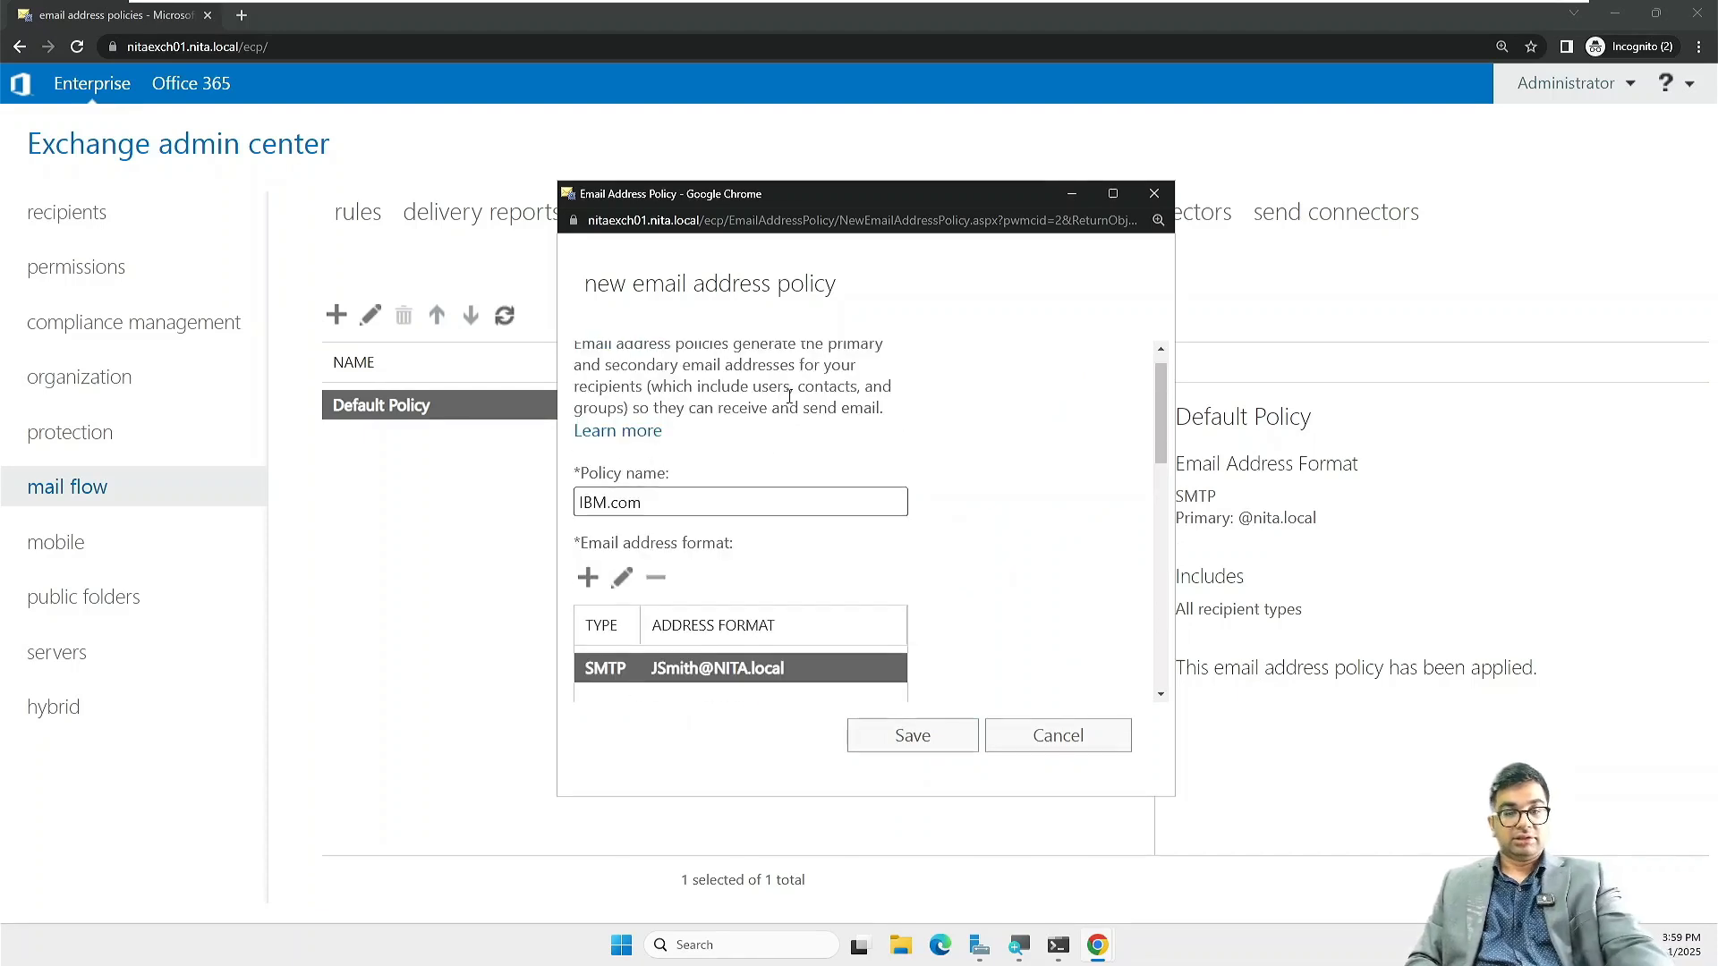
pyautogui.scroll(1, 790, 396)
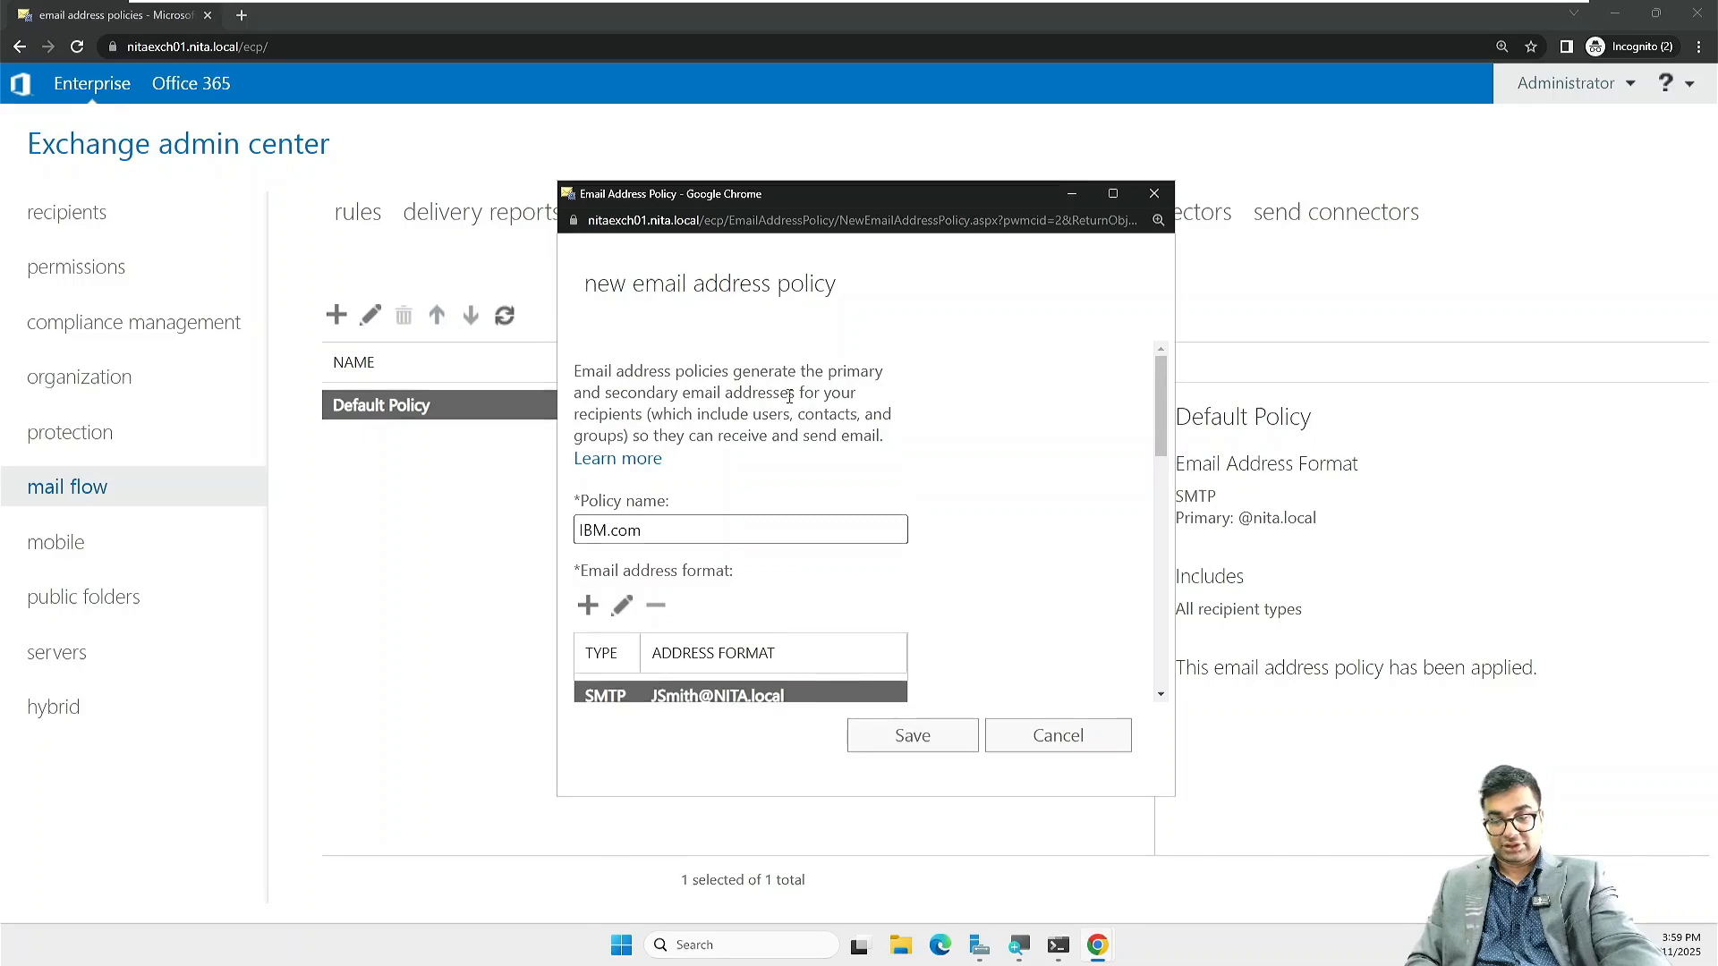
pyautogui.scroll(-10, 790, 396)
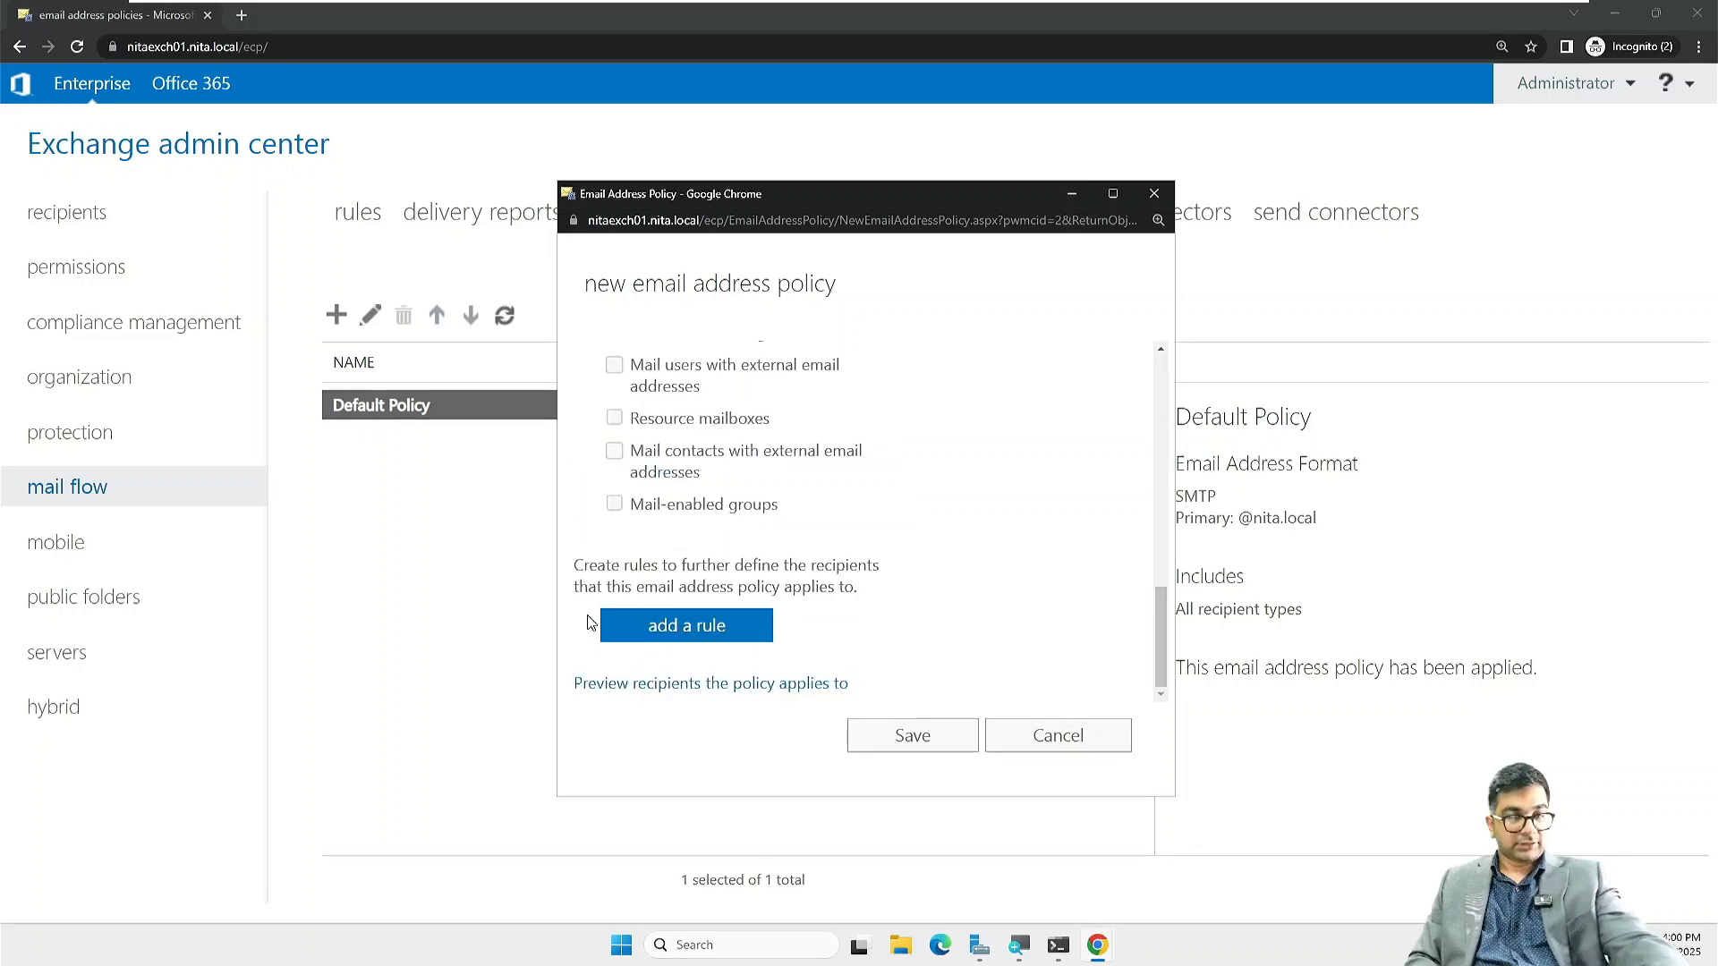
# Step: Add a Recipient container rule and browse to Corporate/IBM in the OU picker
pyautogui.click(714, 627)
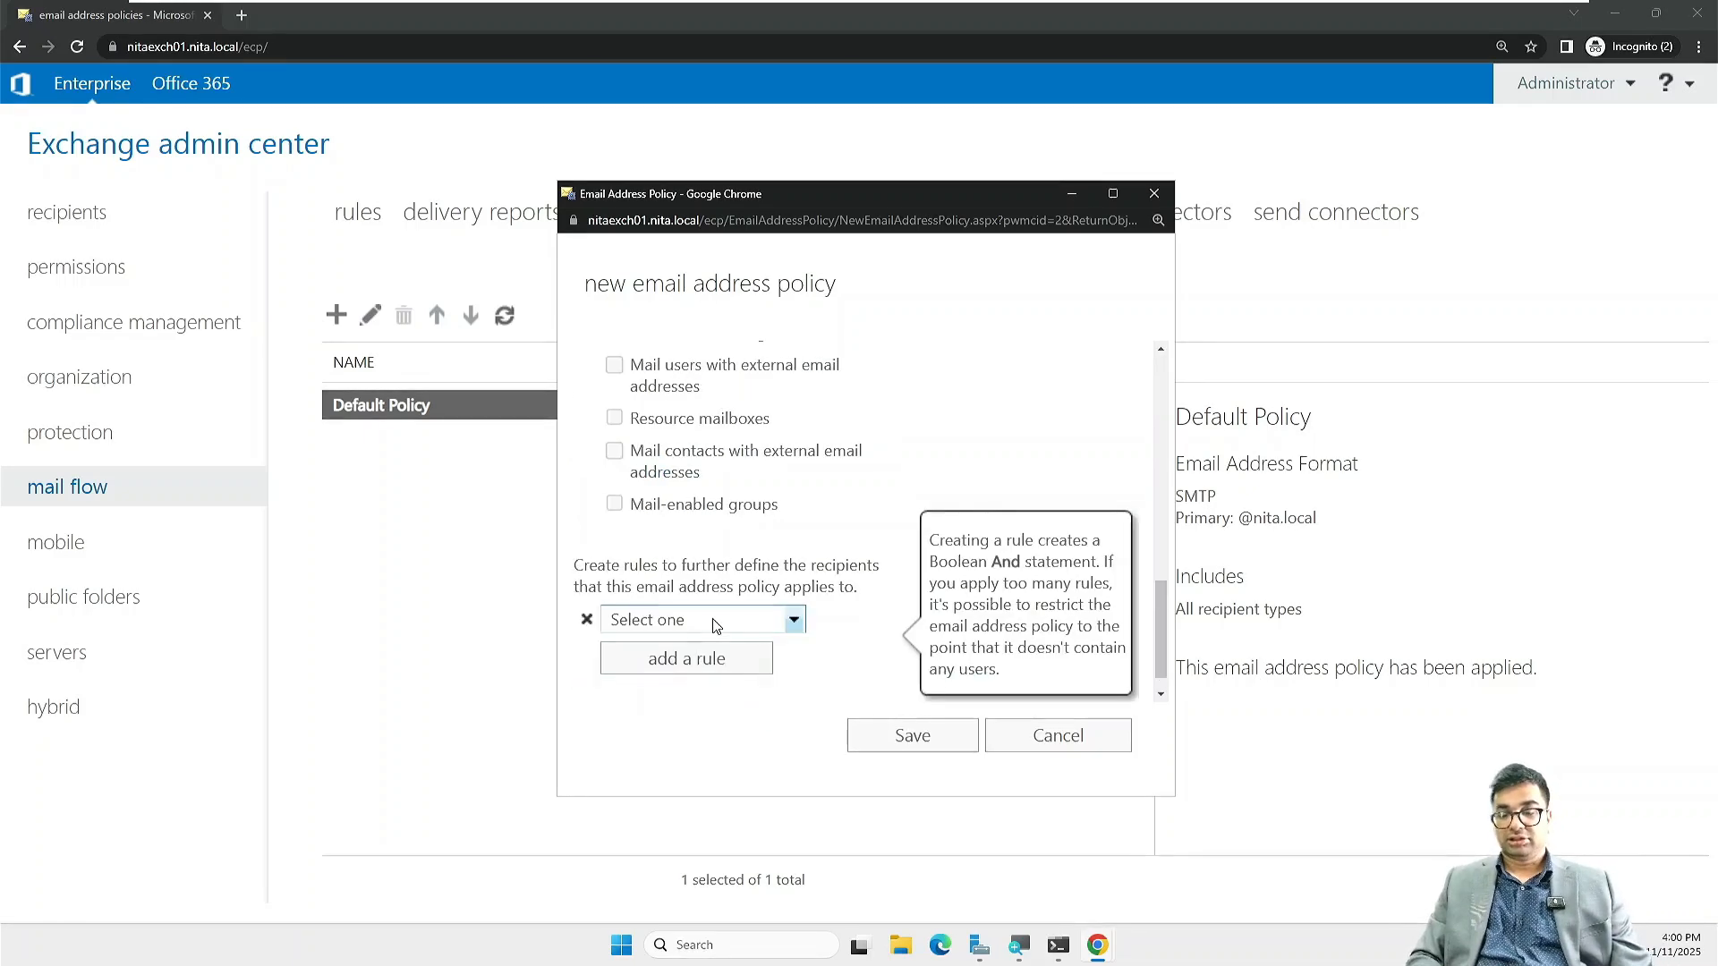
pyautogui.click(793, 620)
pyautogui.click(678, 407)
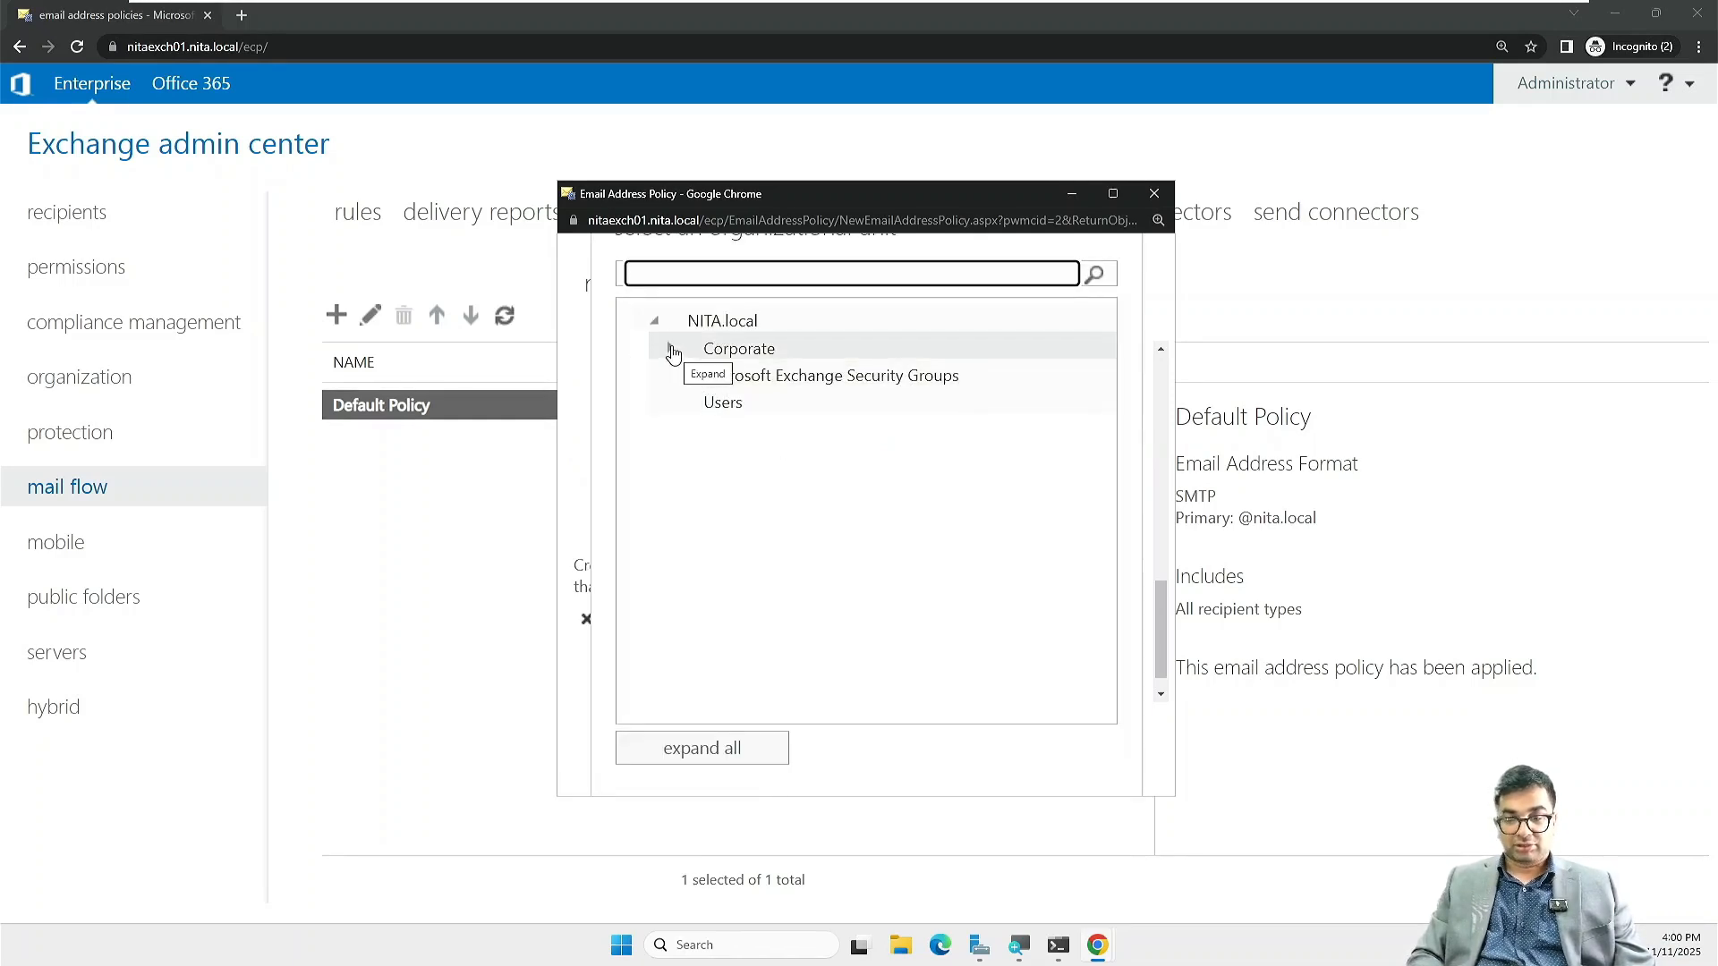
pyautogui.click(671, 348)
pyautogui.click(745, 434)
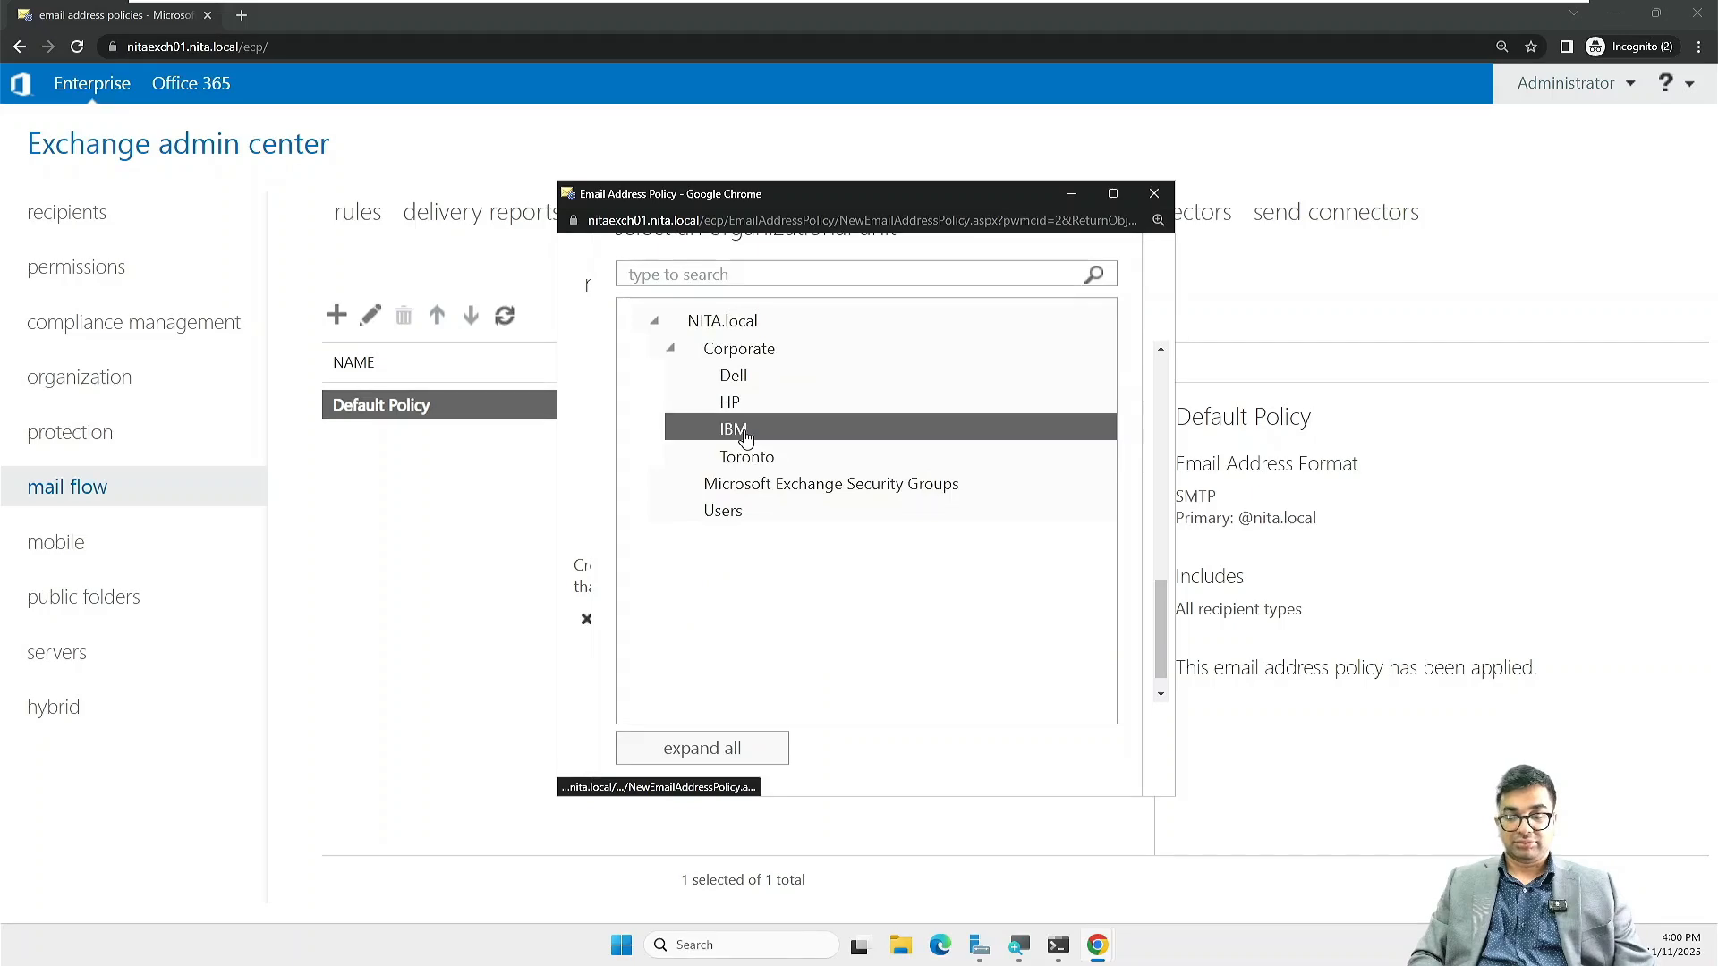
# Step: Reselect NITA.local/Corporate/IBM in the OU tree and confirm it
pyautogui.click(751, 747)
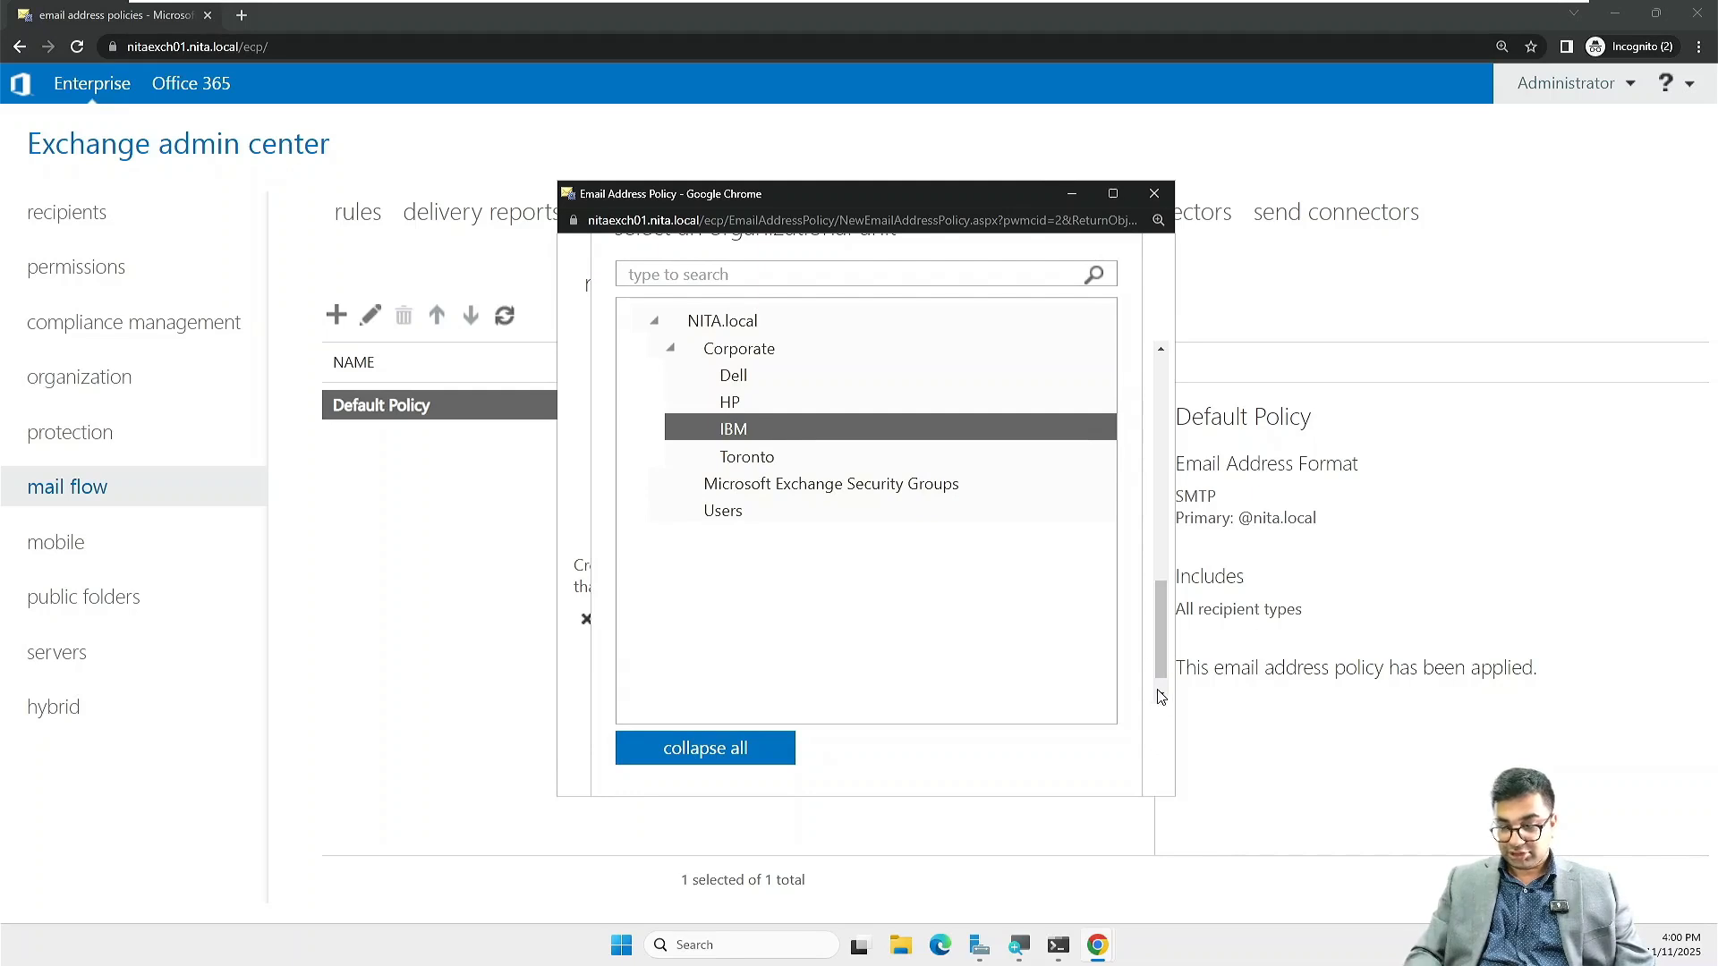
pyautogui.press('Return')
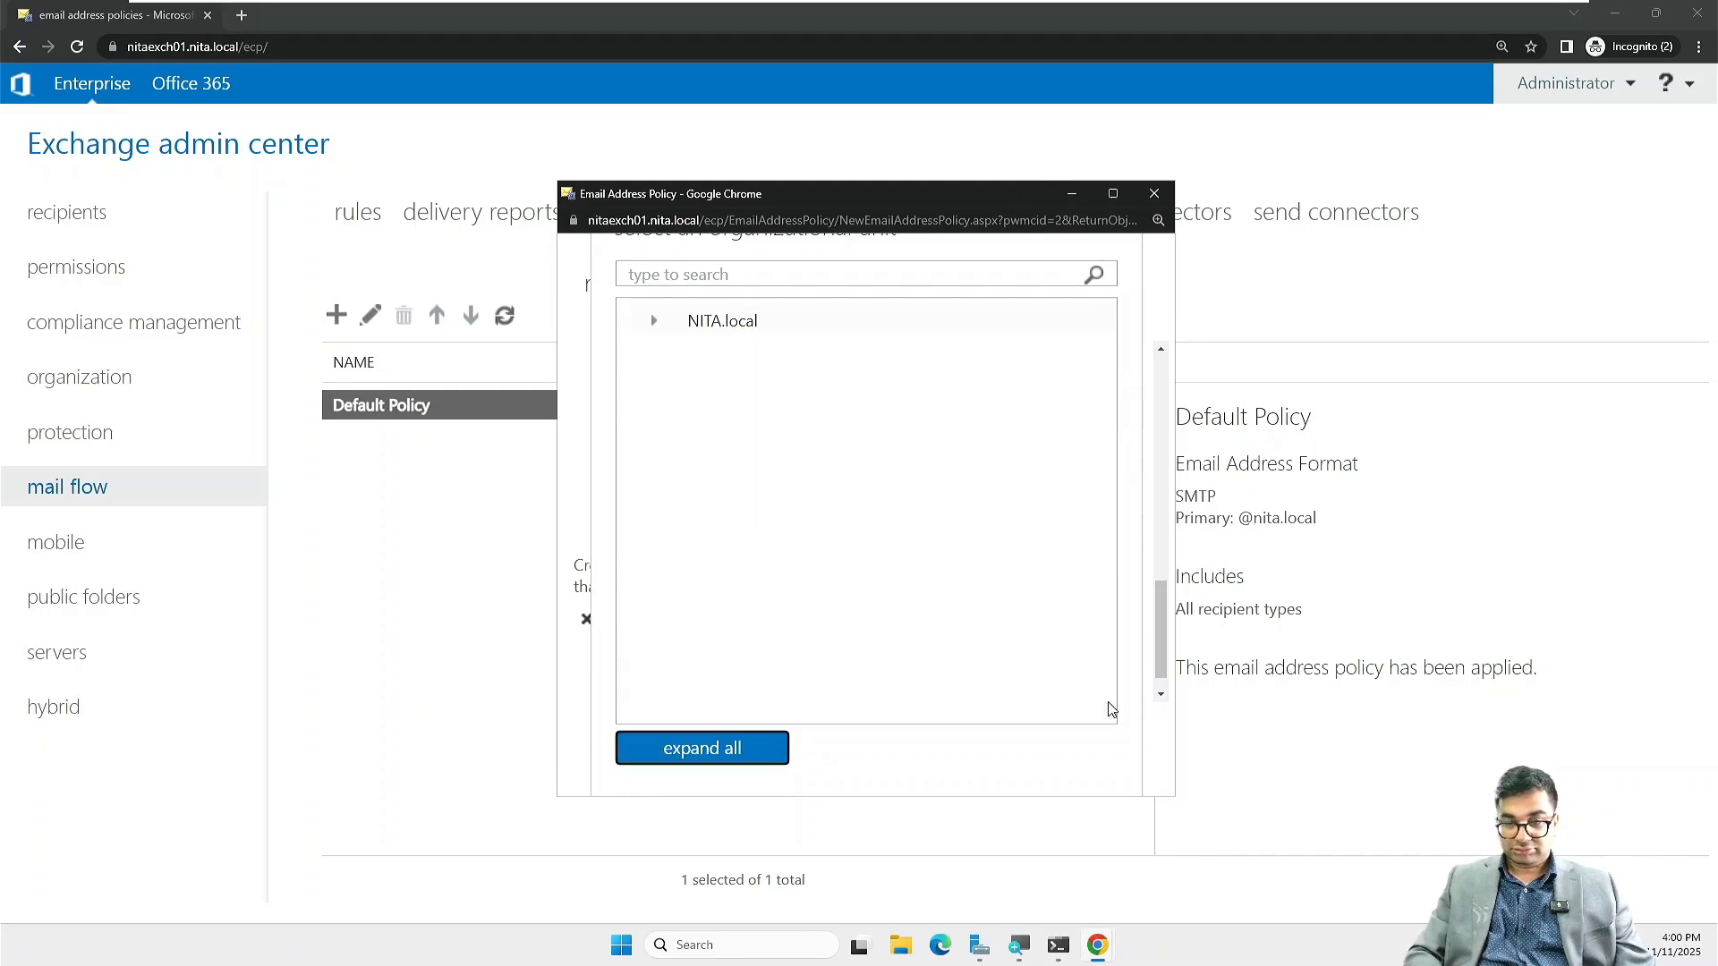
pyautogui.click(656, 323)
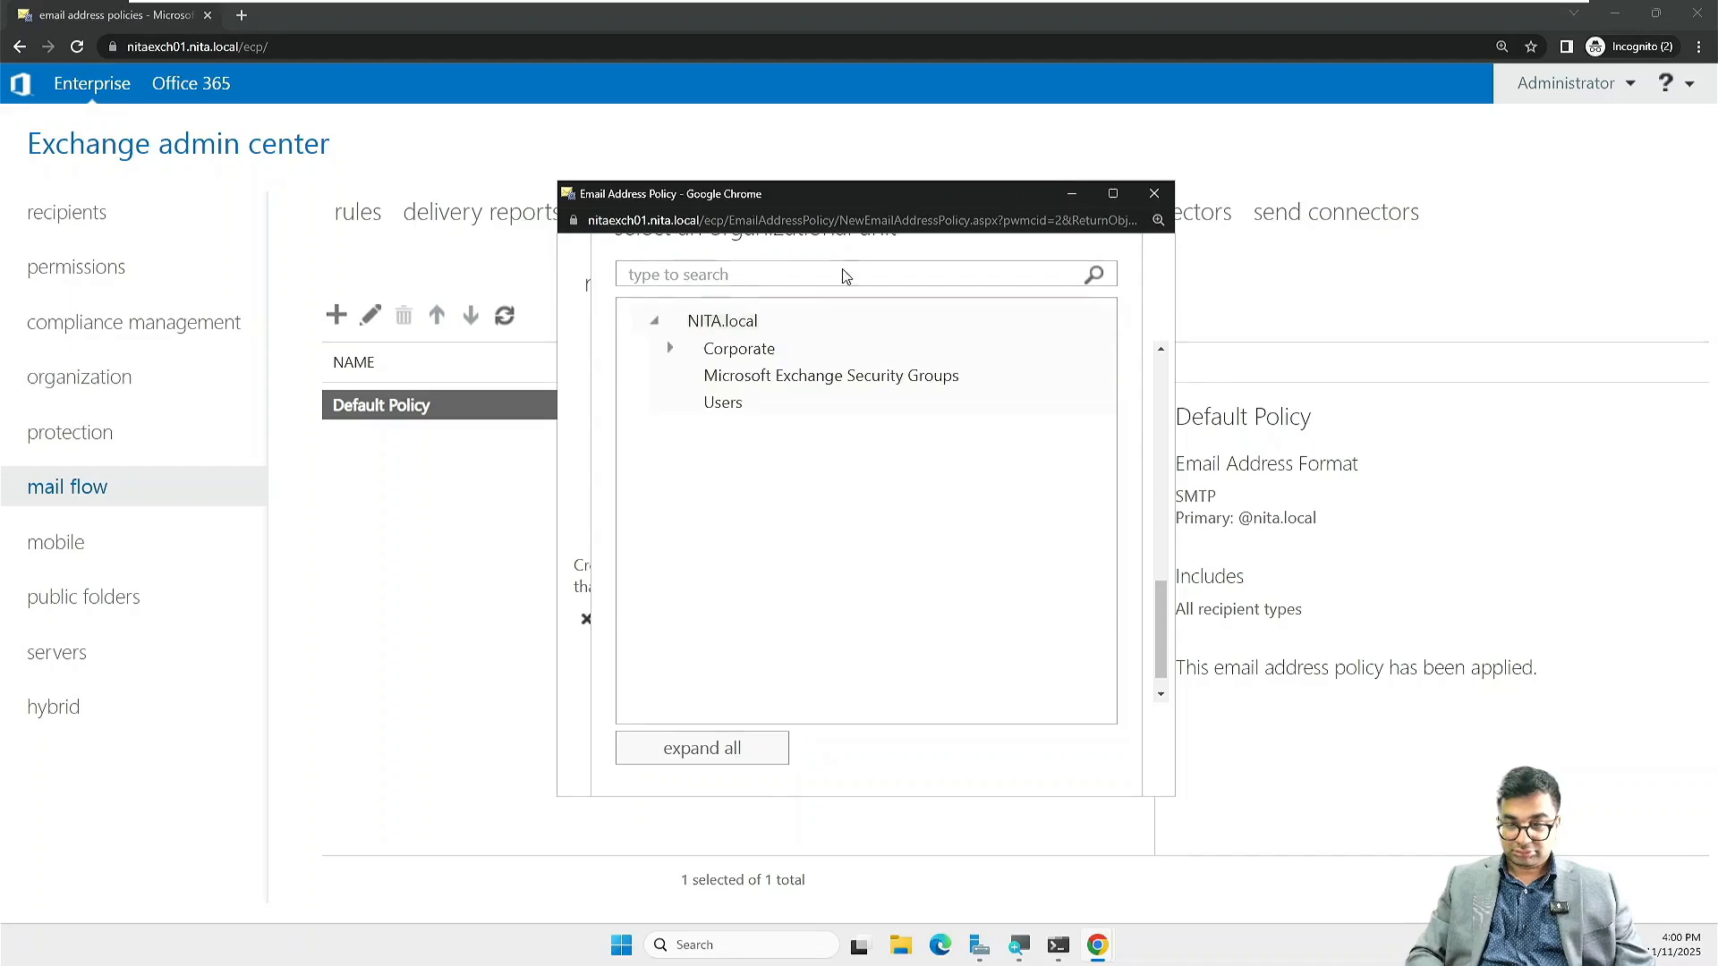
pyautogui.click(1113, 193)
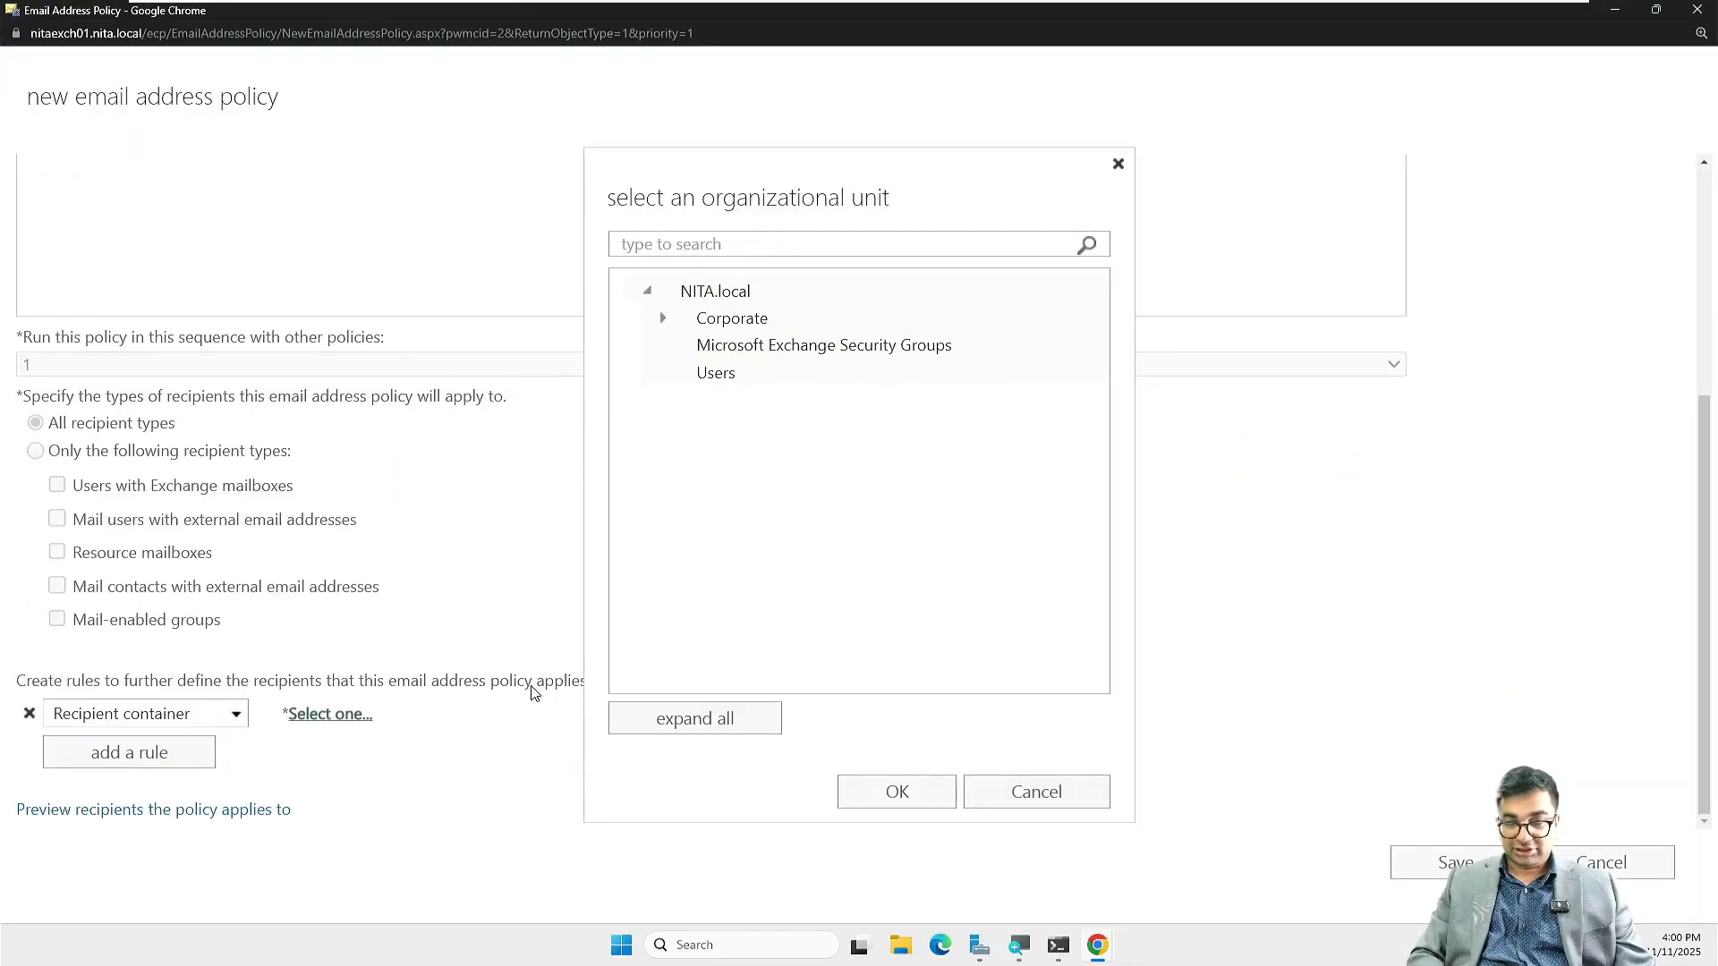
pyautogui.click(663, 320)
pyautogui.click(725, 399)
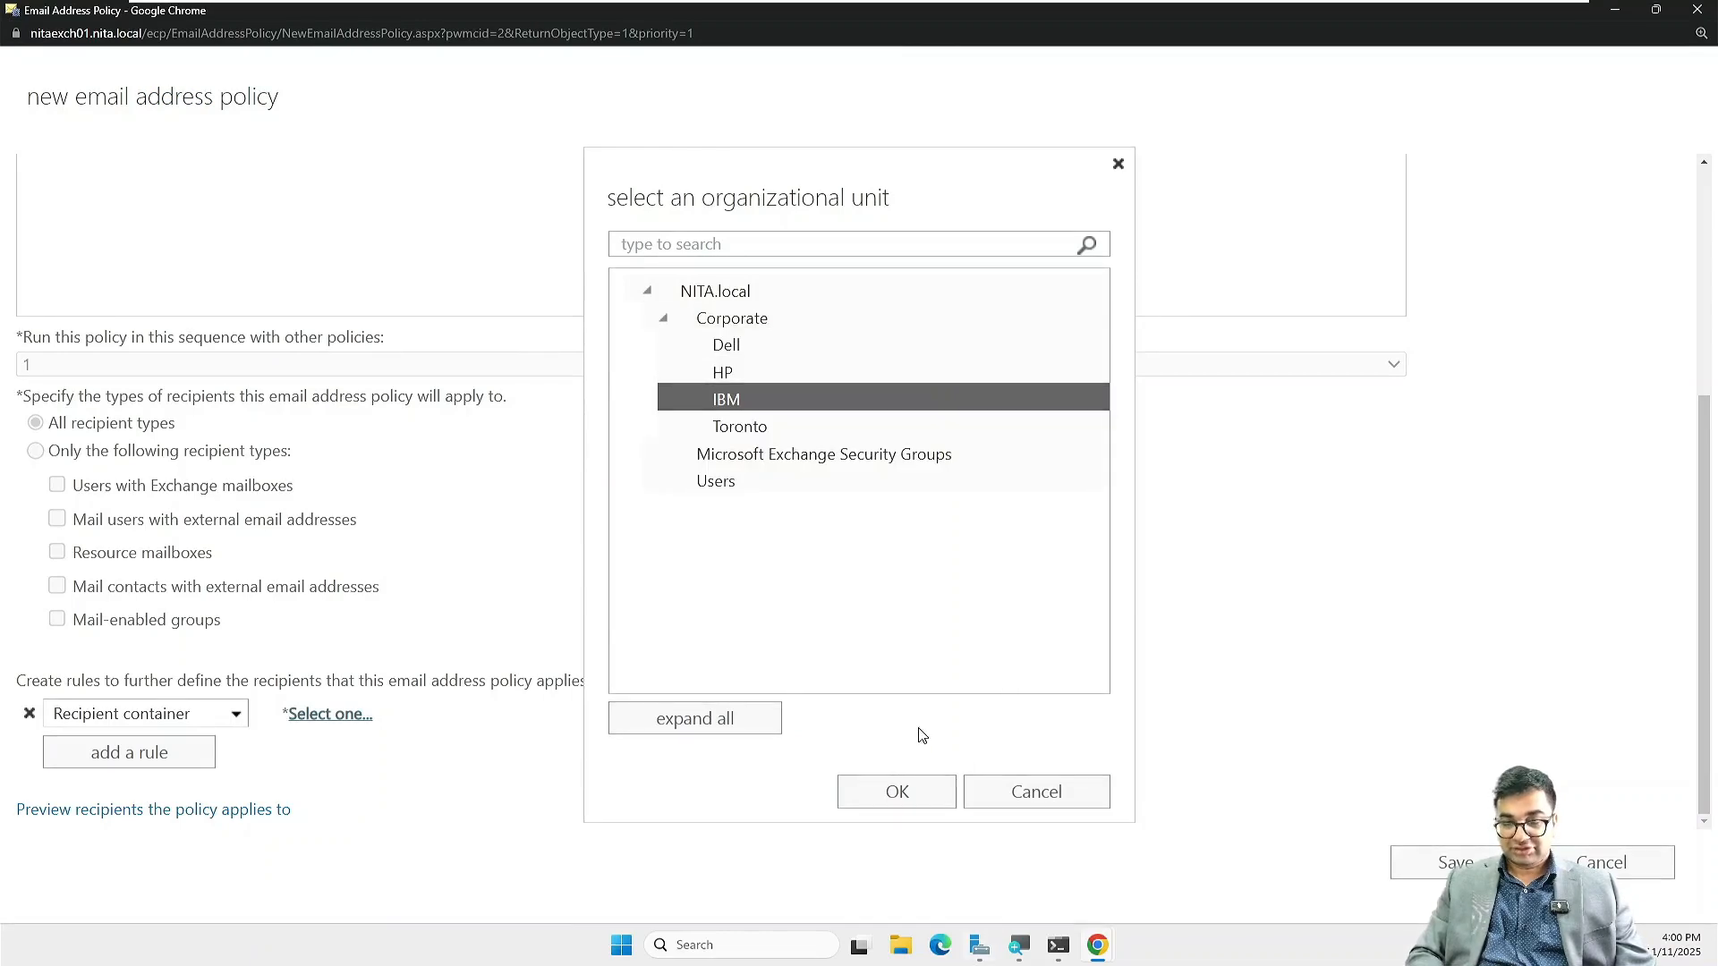
pyautogui.click(898, 792)
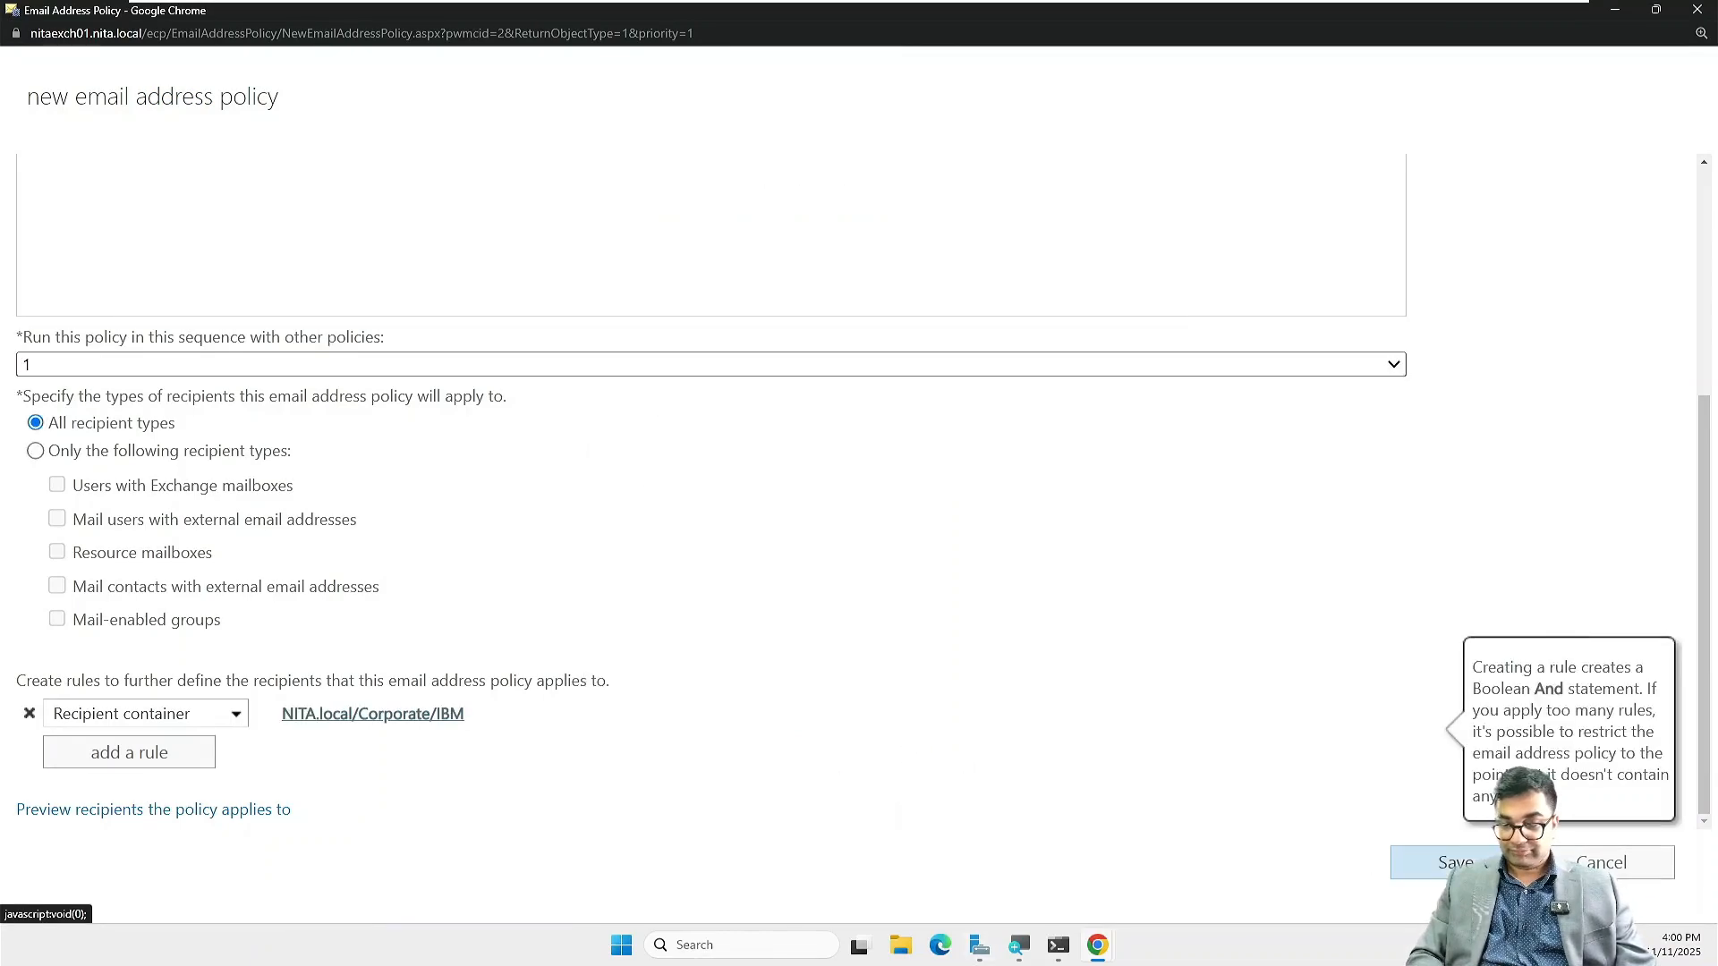
# Step: Save the IBM.com policy, then apply it from its details pane and confirm
pyautogui.click(1445, 863)
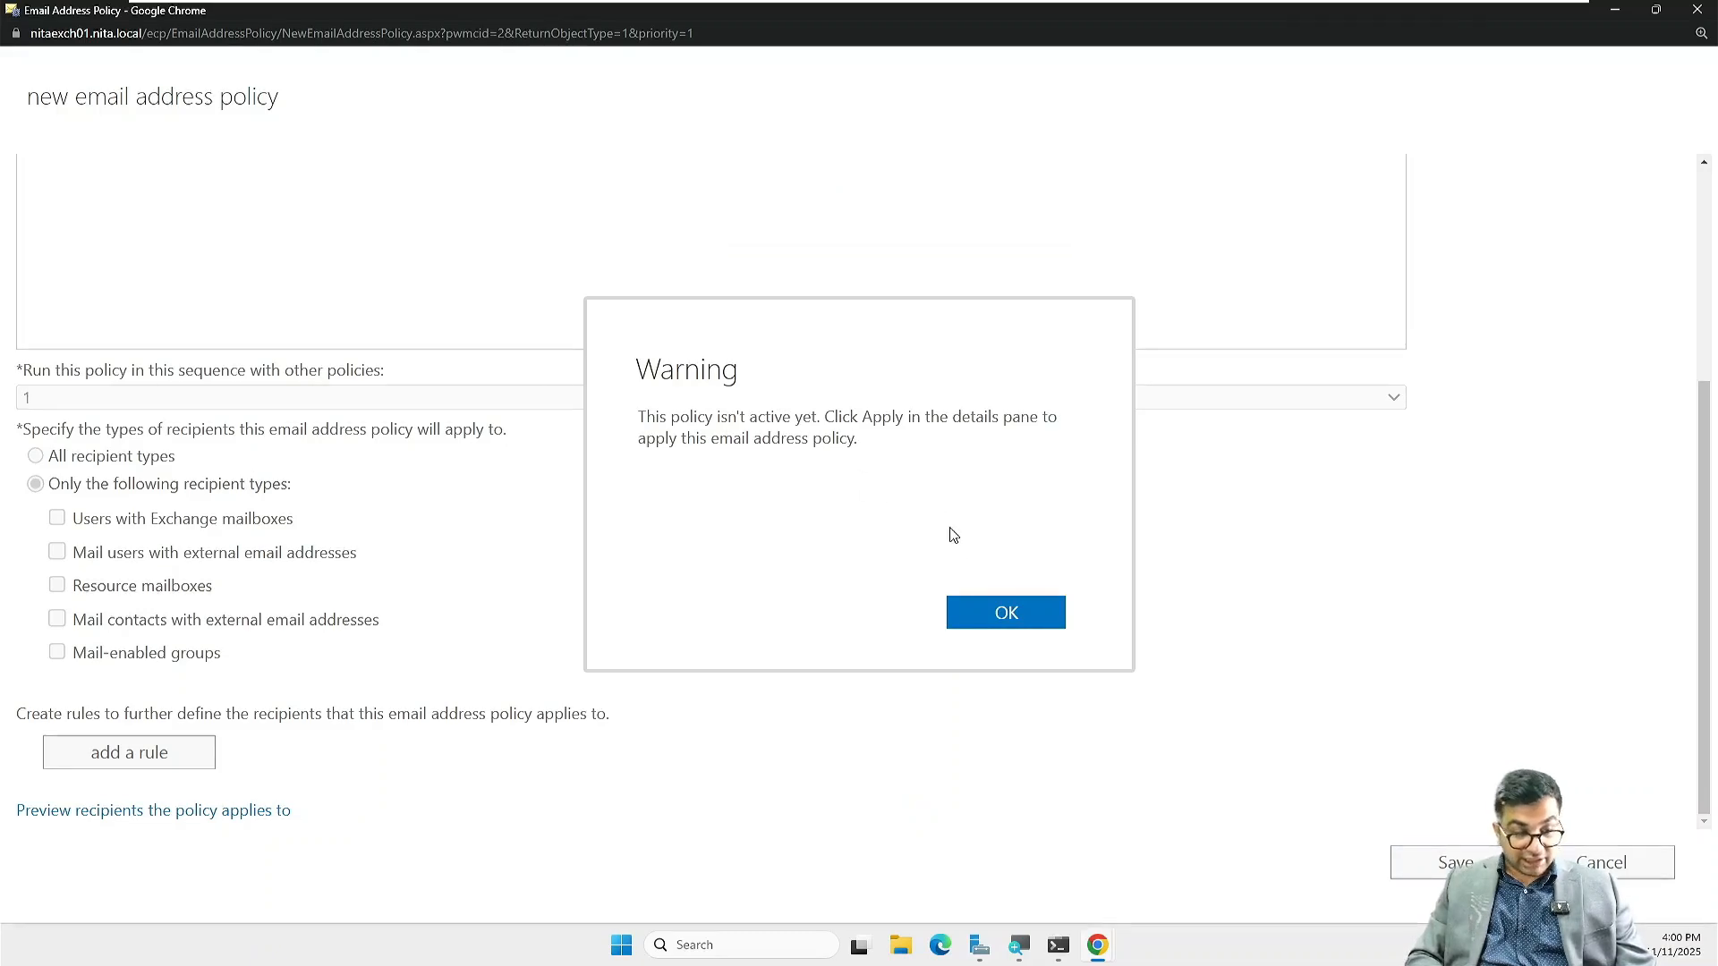
pyautogui.click(983, 616)
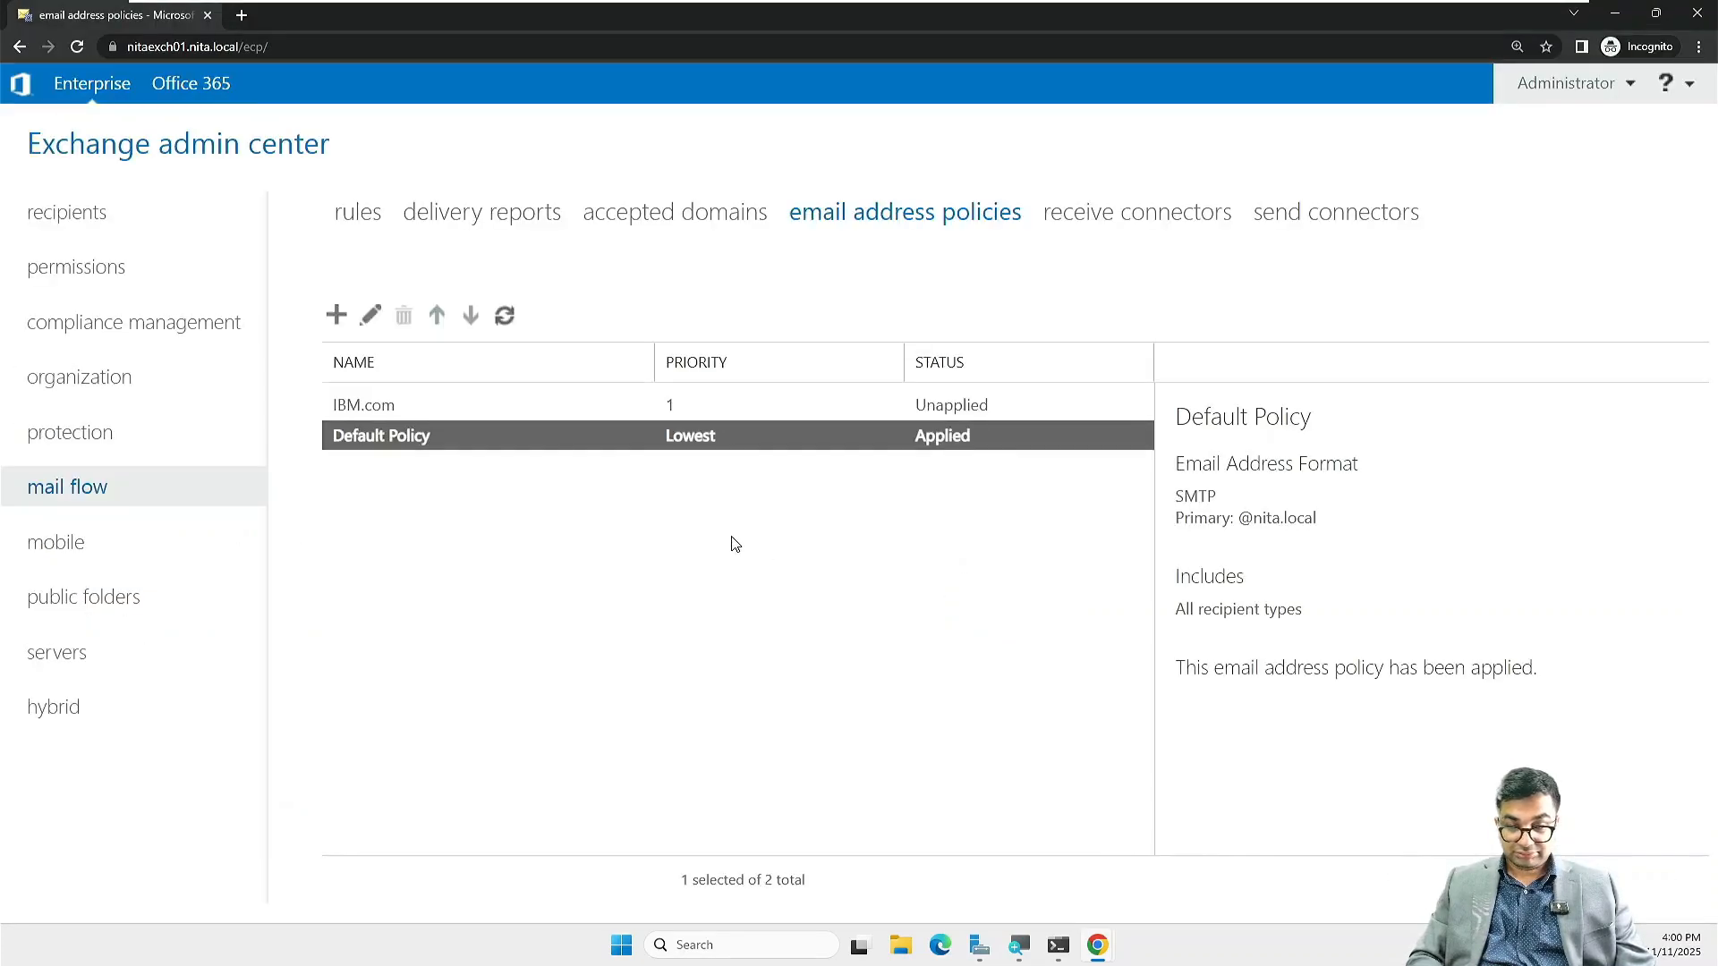
pyautogui.click(529, 415)
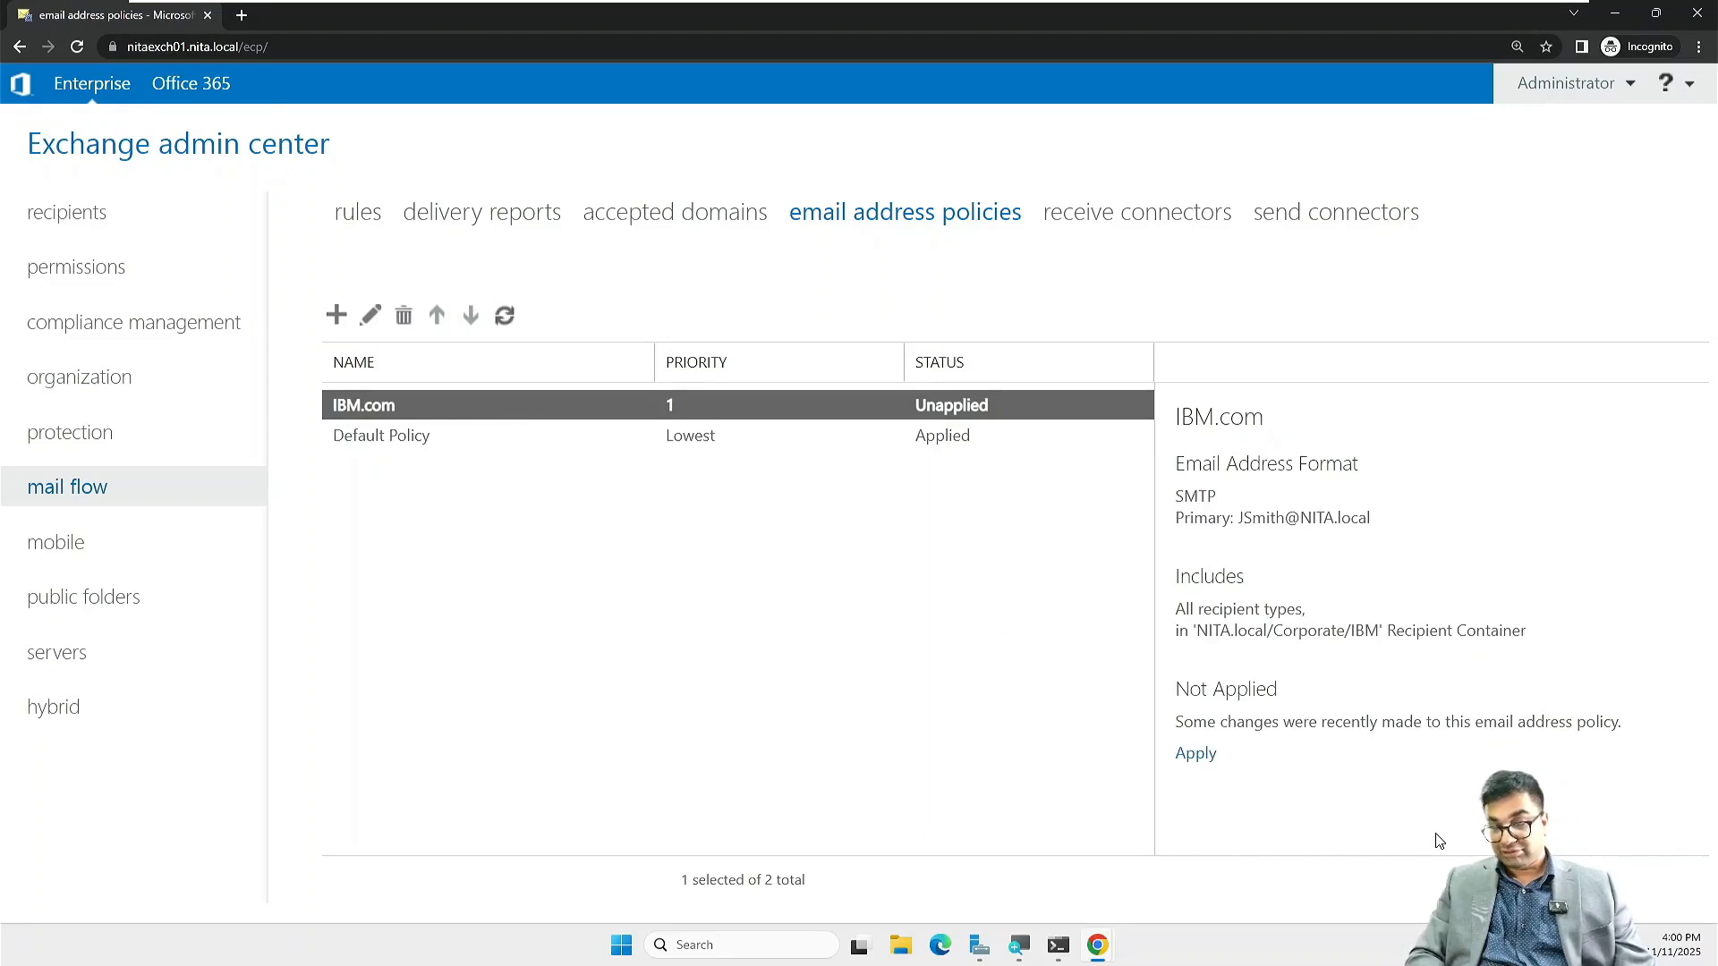
pyautogui.click(1194, 756)
pyautogui.click(841, 637)
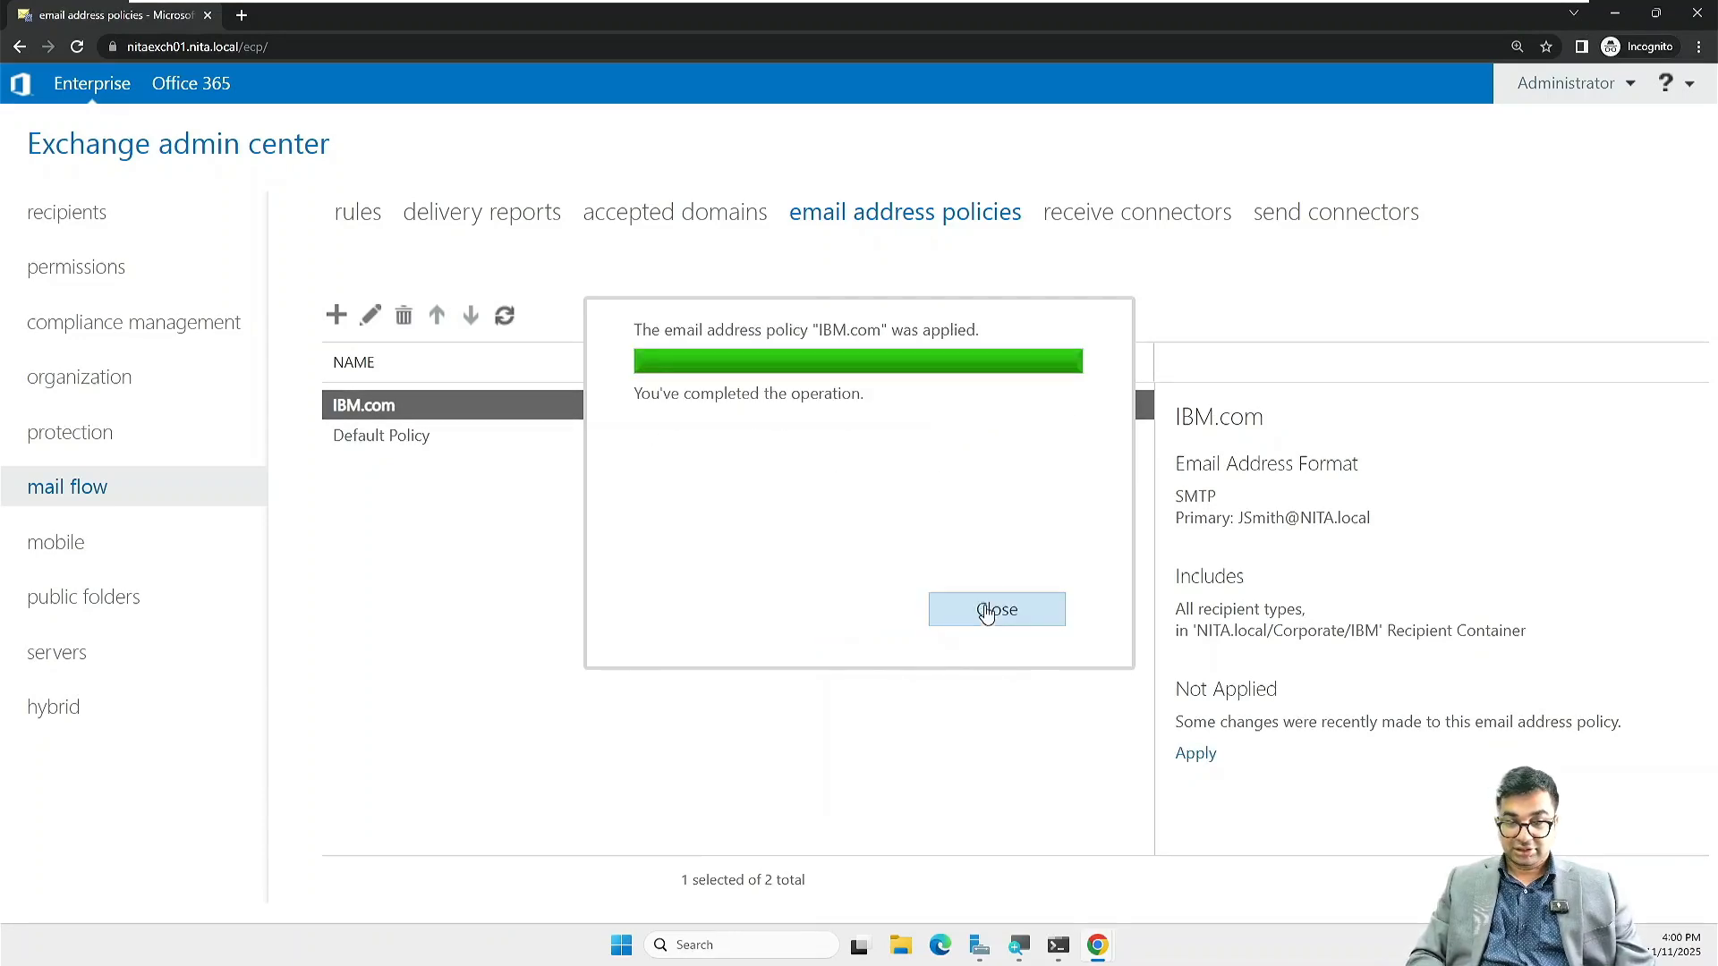
pyautogui.click(984, 609)
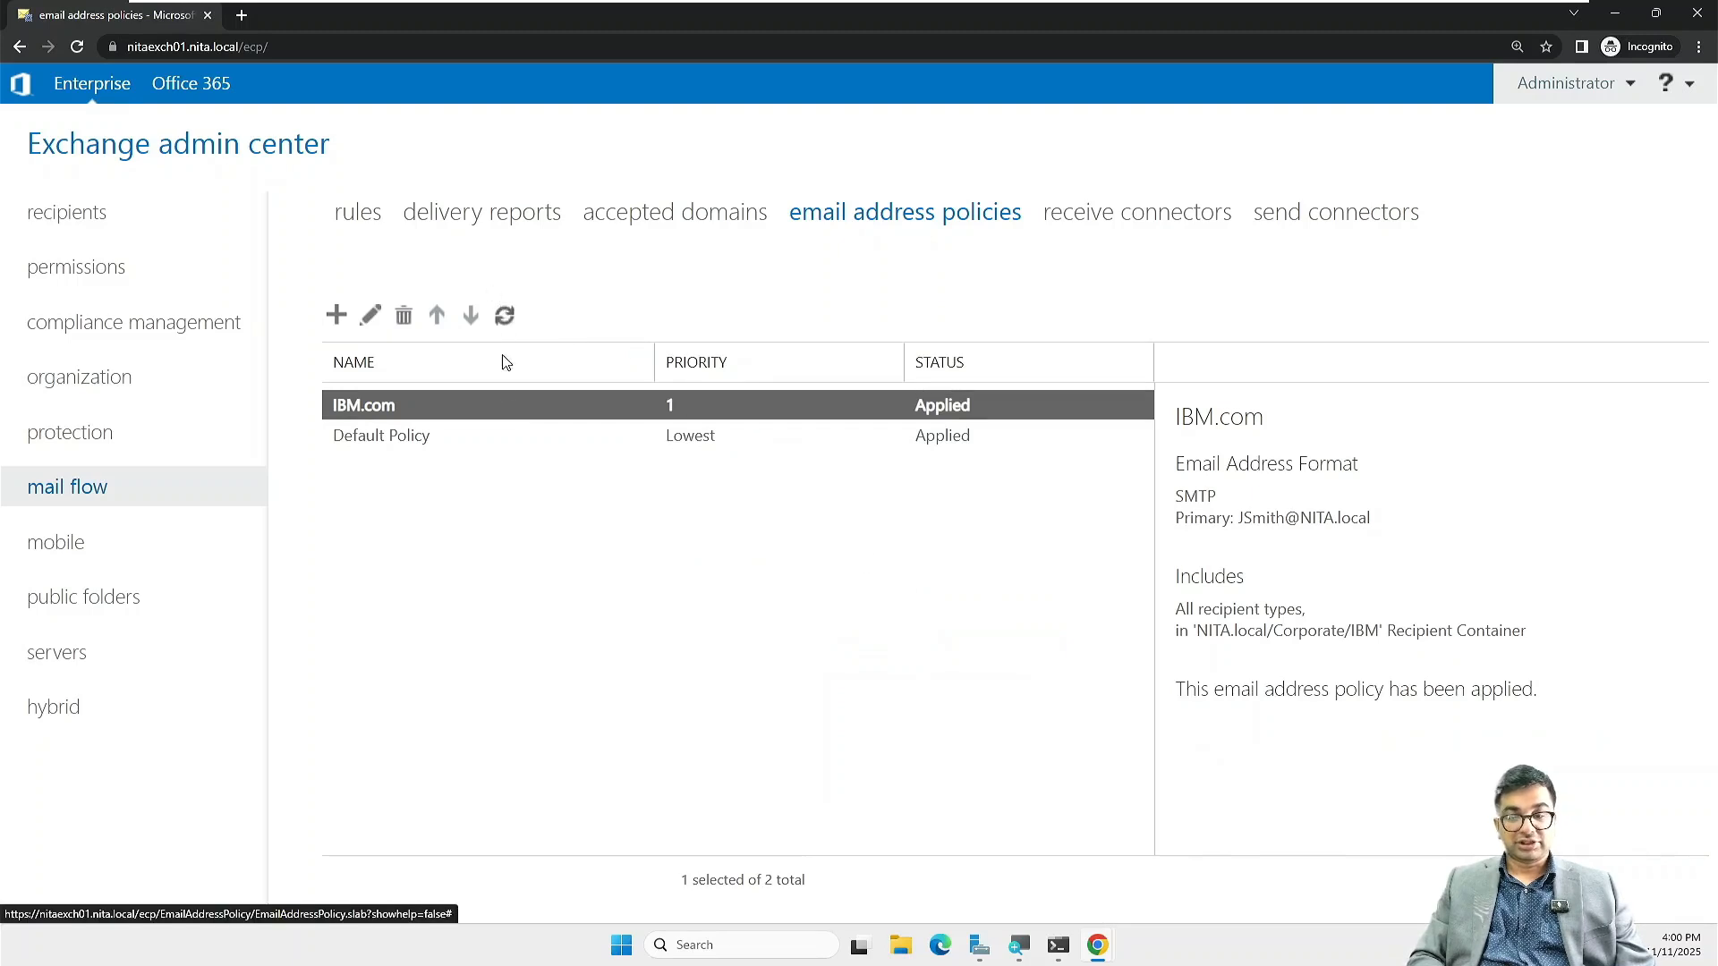
pyautogui.click(335, 322)
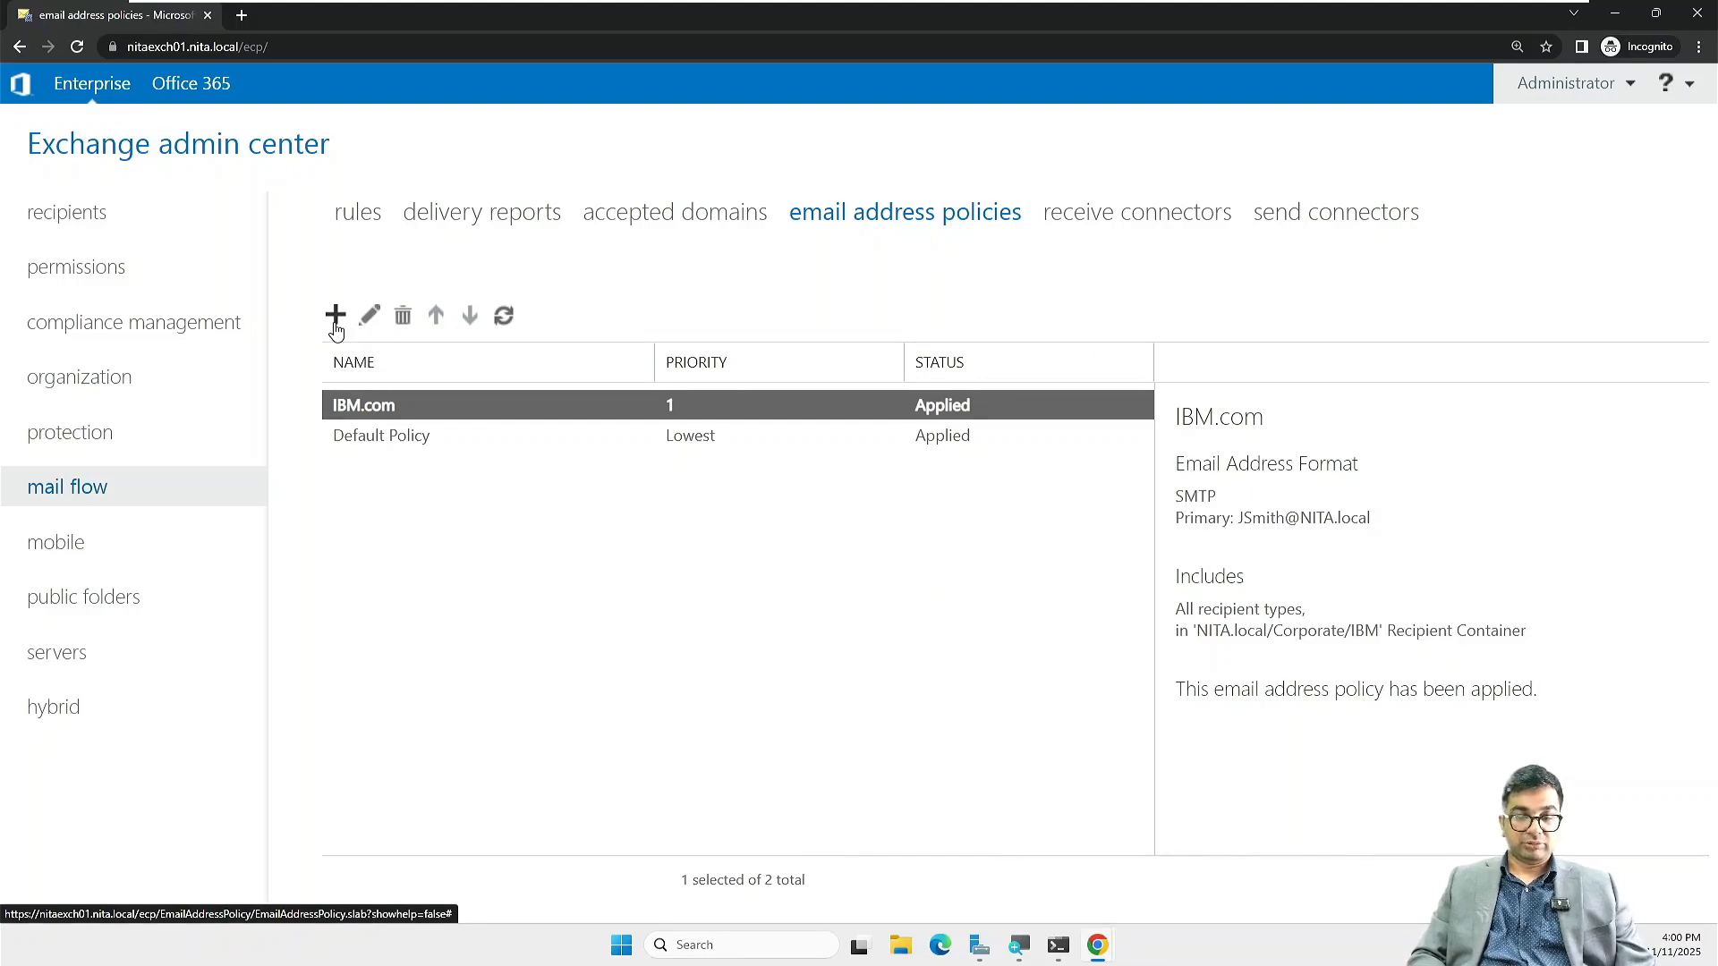
pyautogui.write('Dell.com')
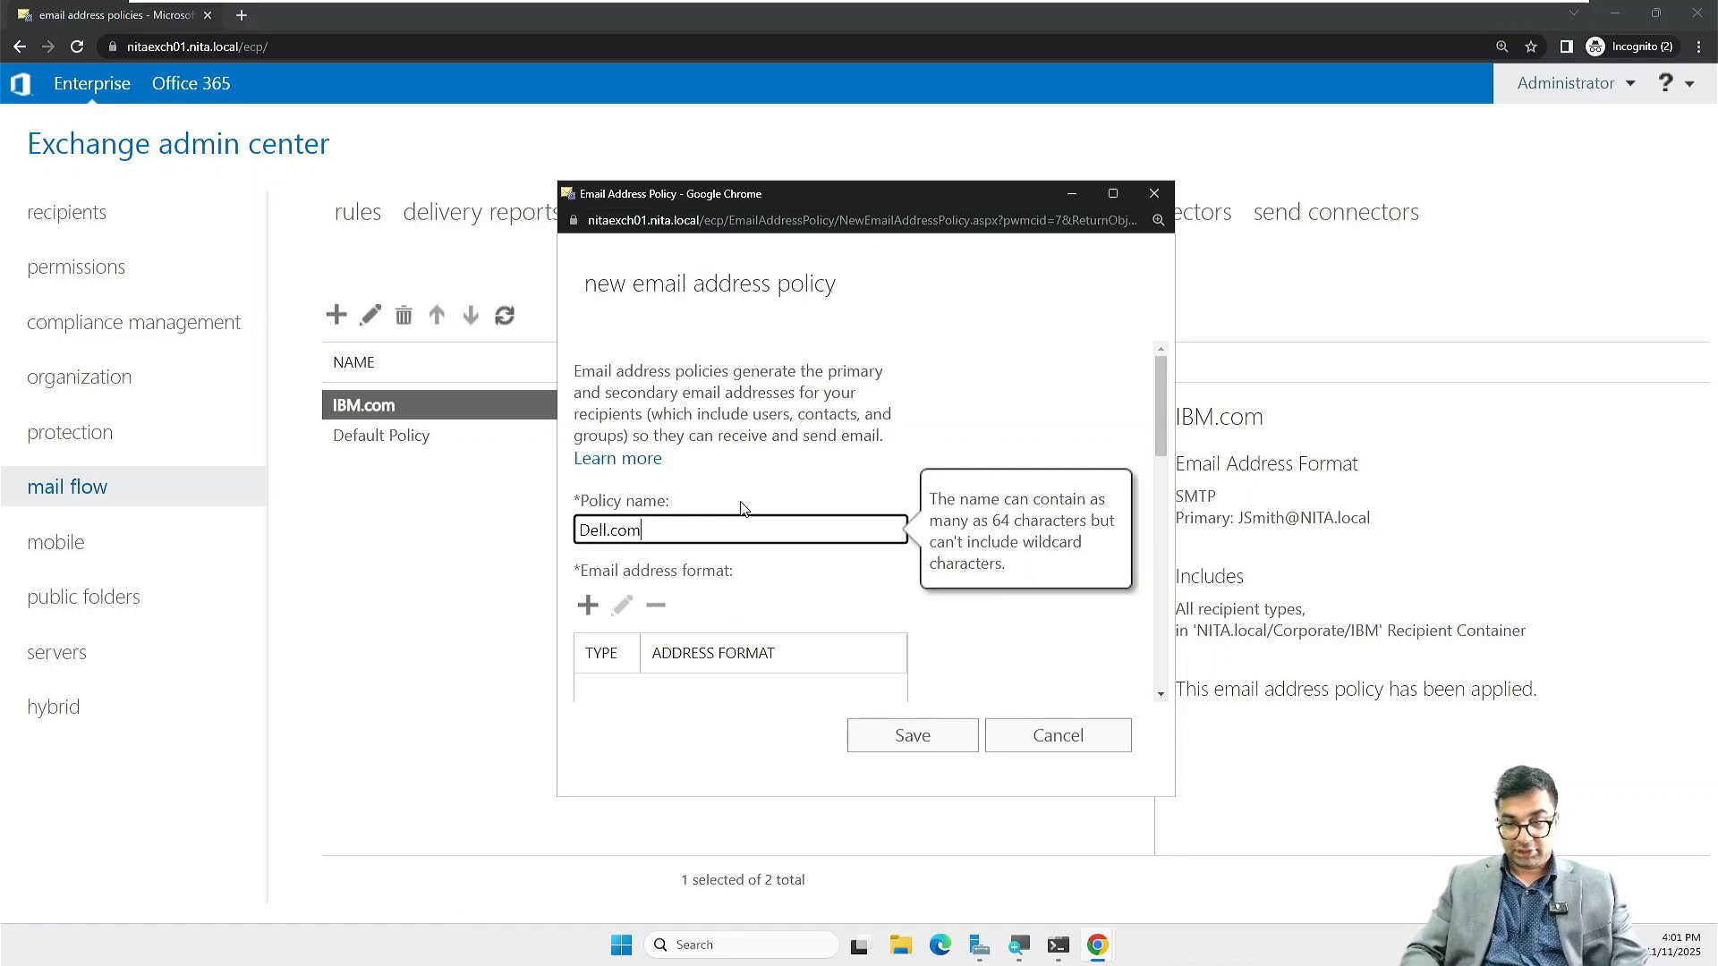
pyautogui.scroll(-2, 681, 567)
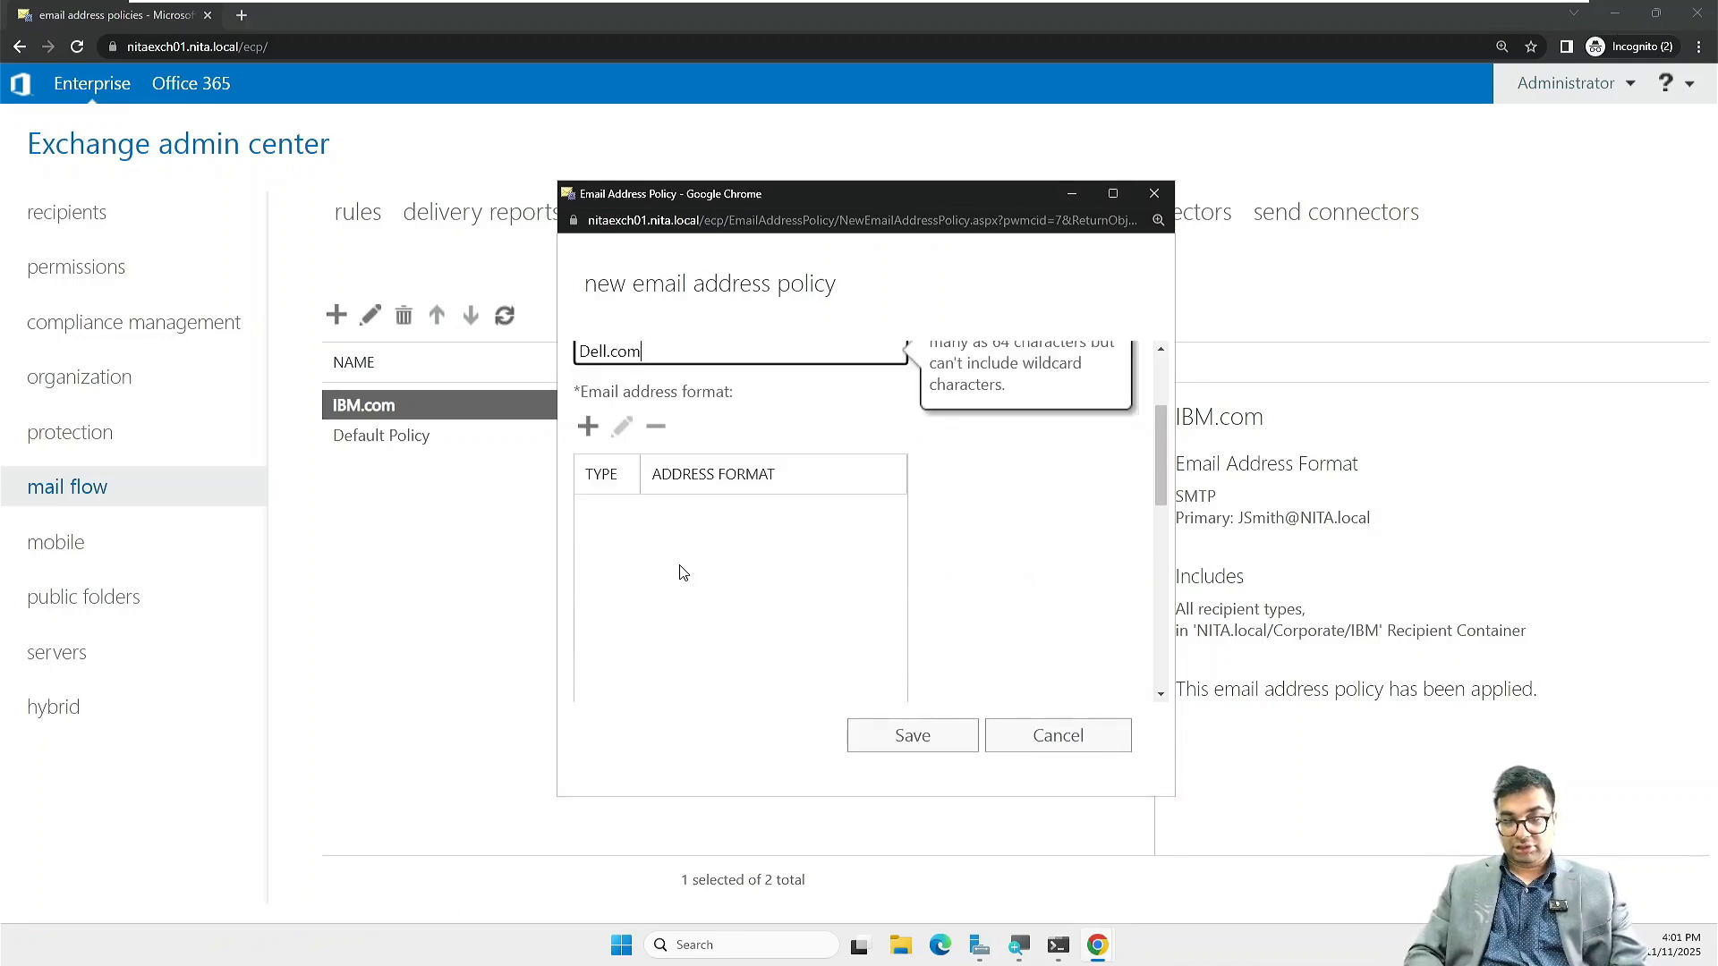
pyautogui.click(589, 427)
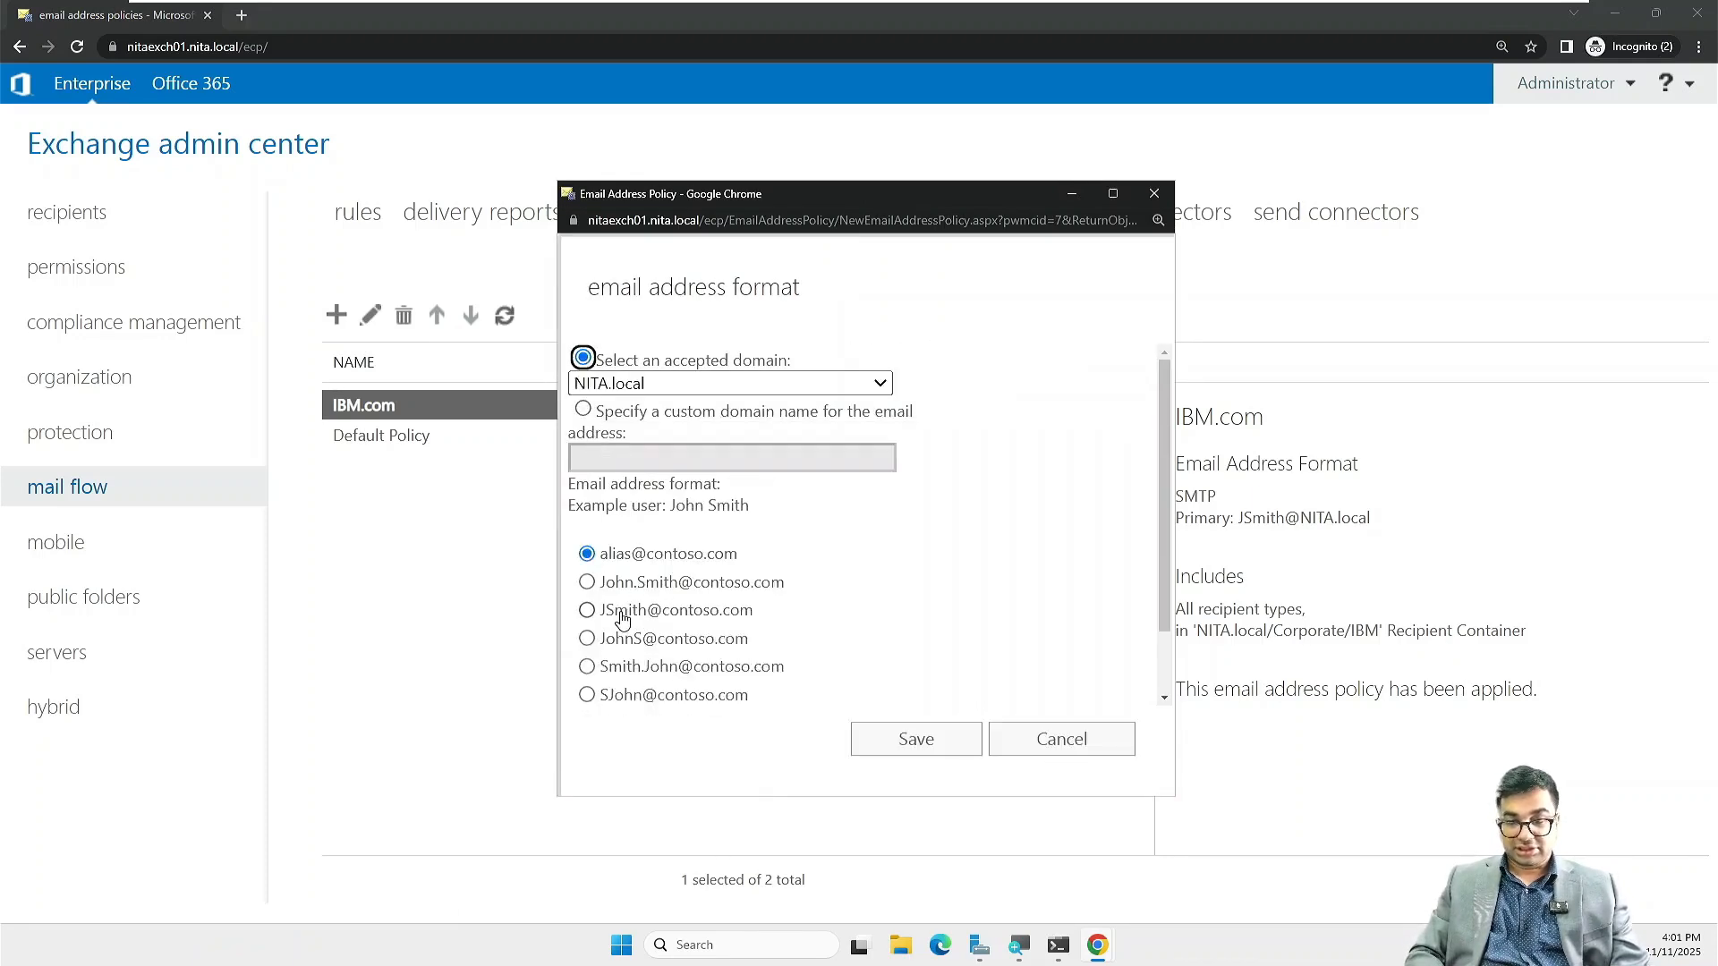
pyautogui.click(623, 619)
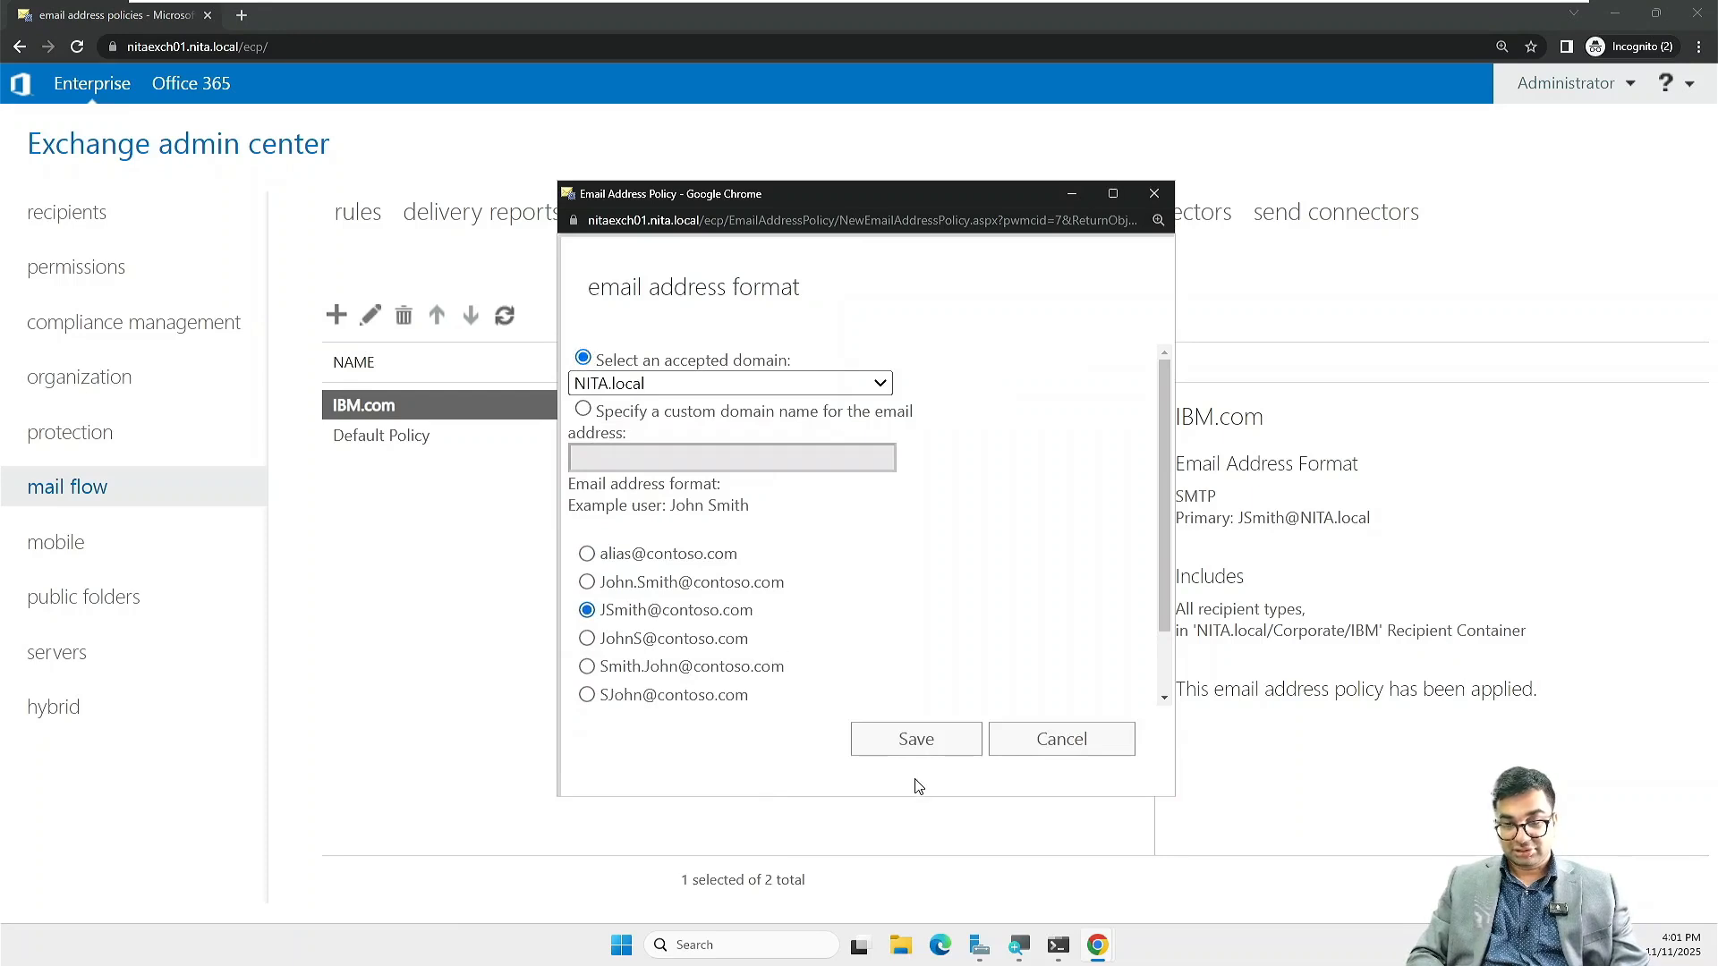
pyautogui.click(897, 759)
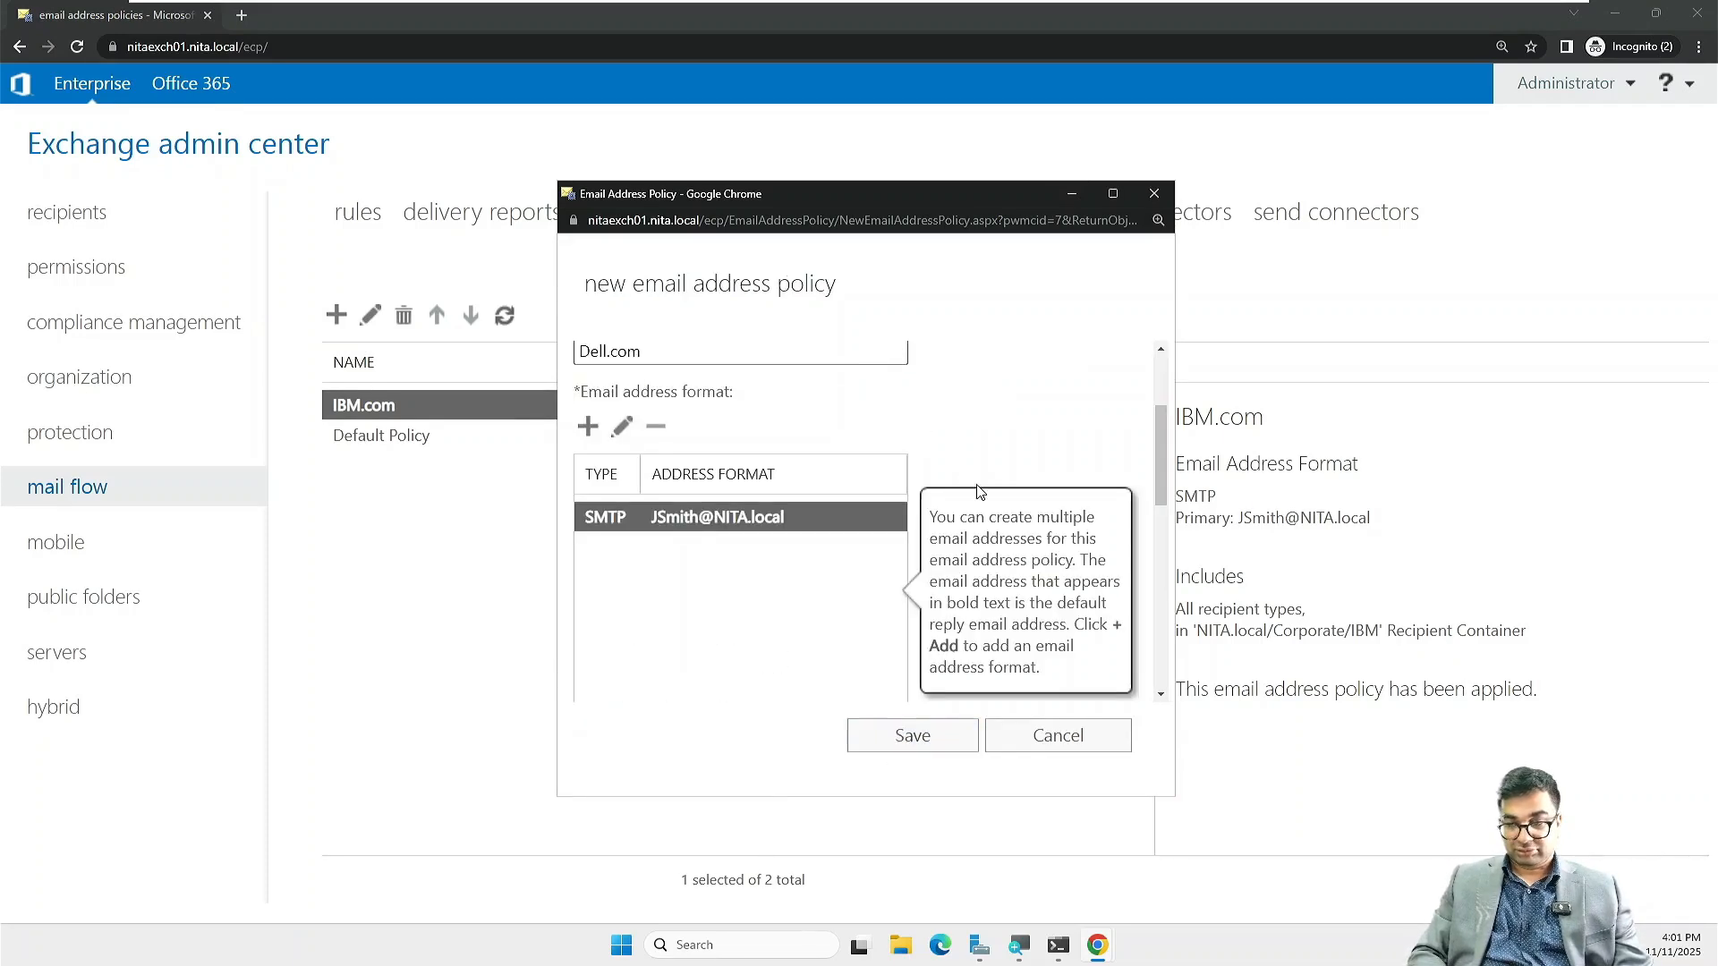
pyautogui.scroll(-5, 978, 491)
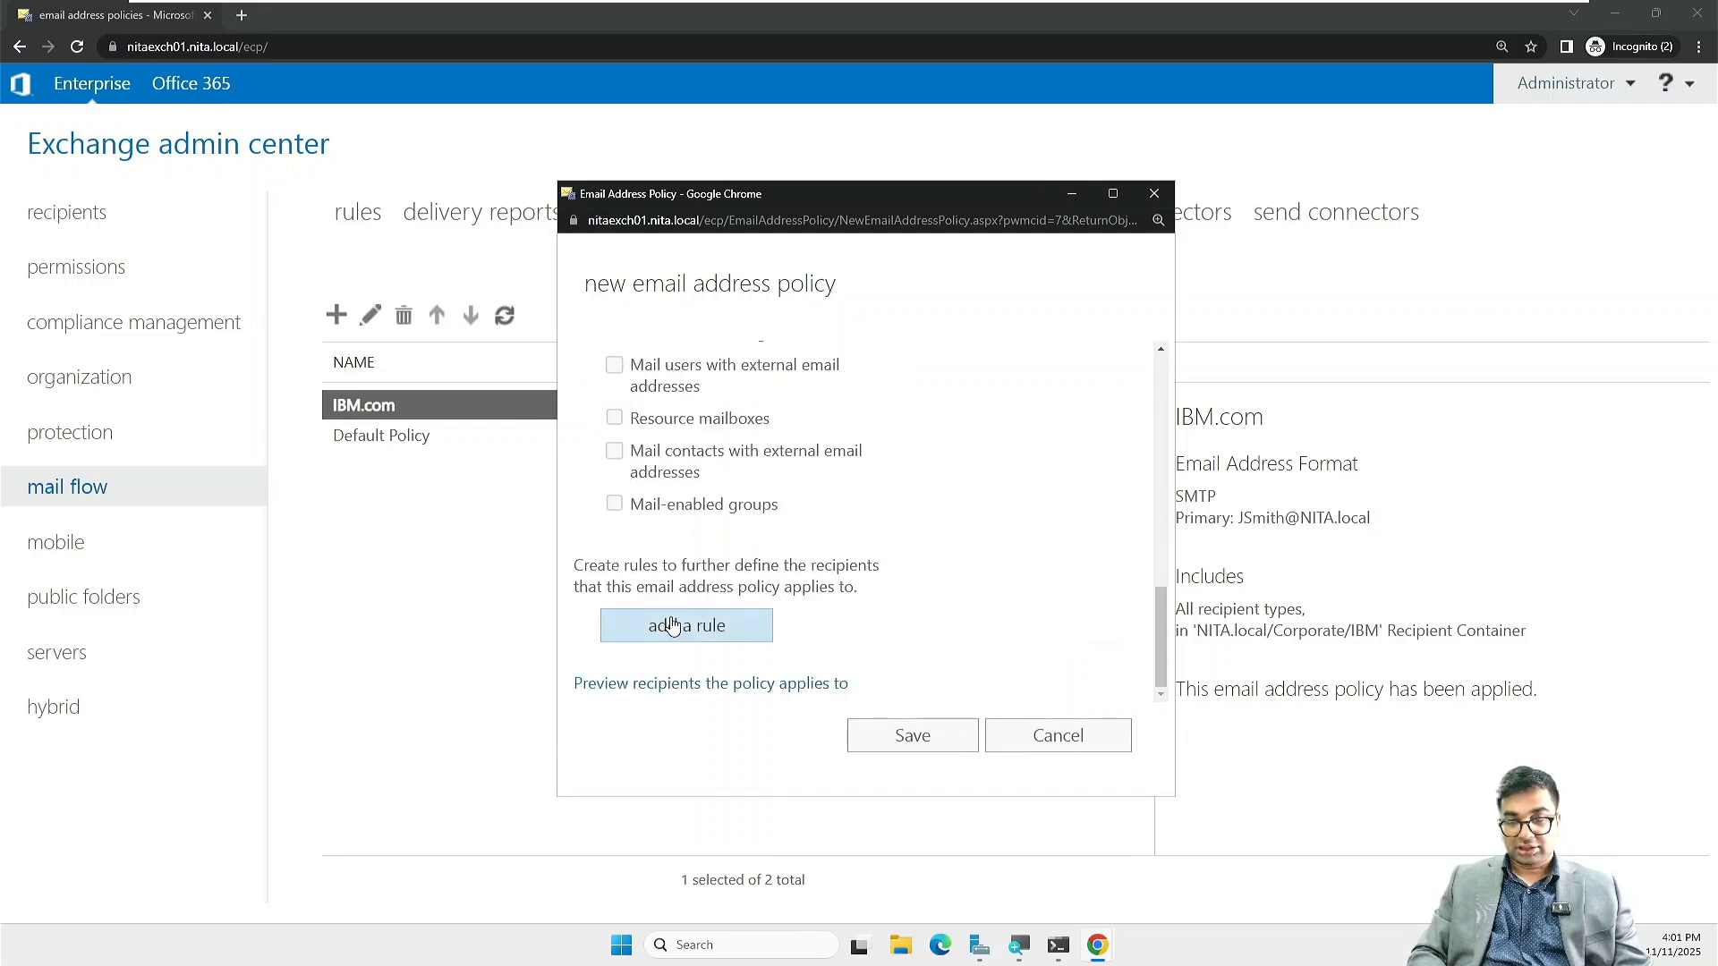
# Step: Add a recipient container rule to the Dell.com policy
pyautogui.click(675, 622)
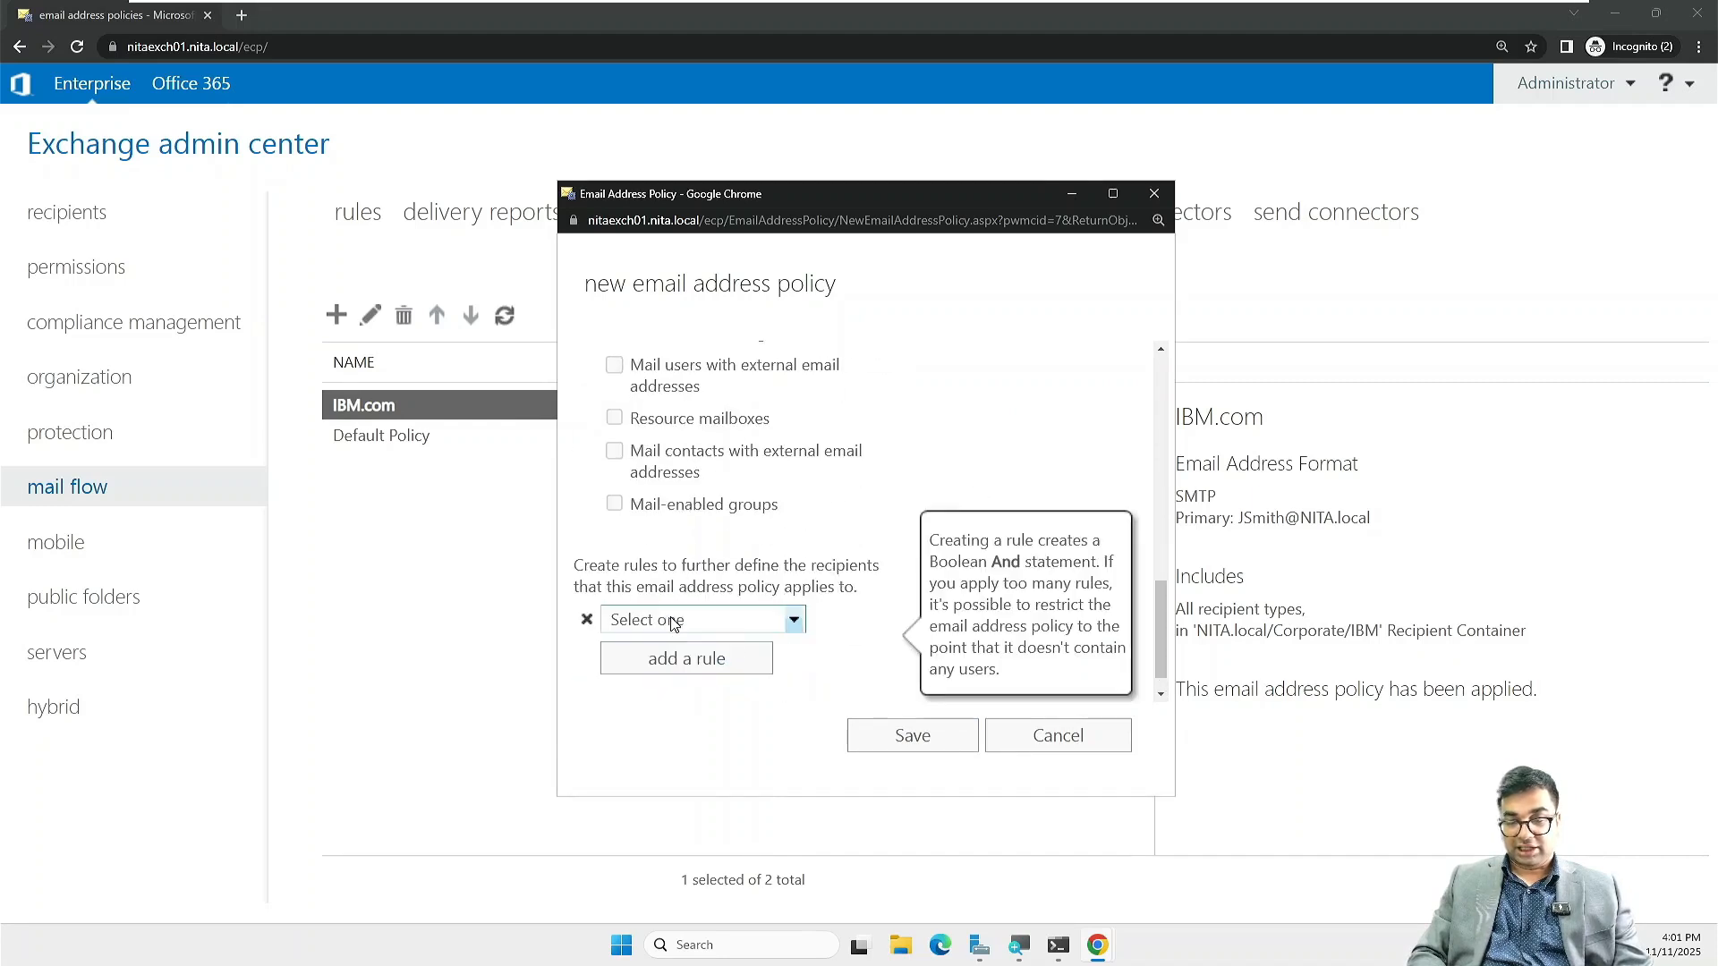
pyautogui.click(793, 621)
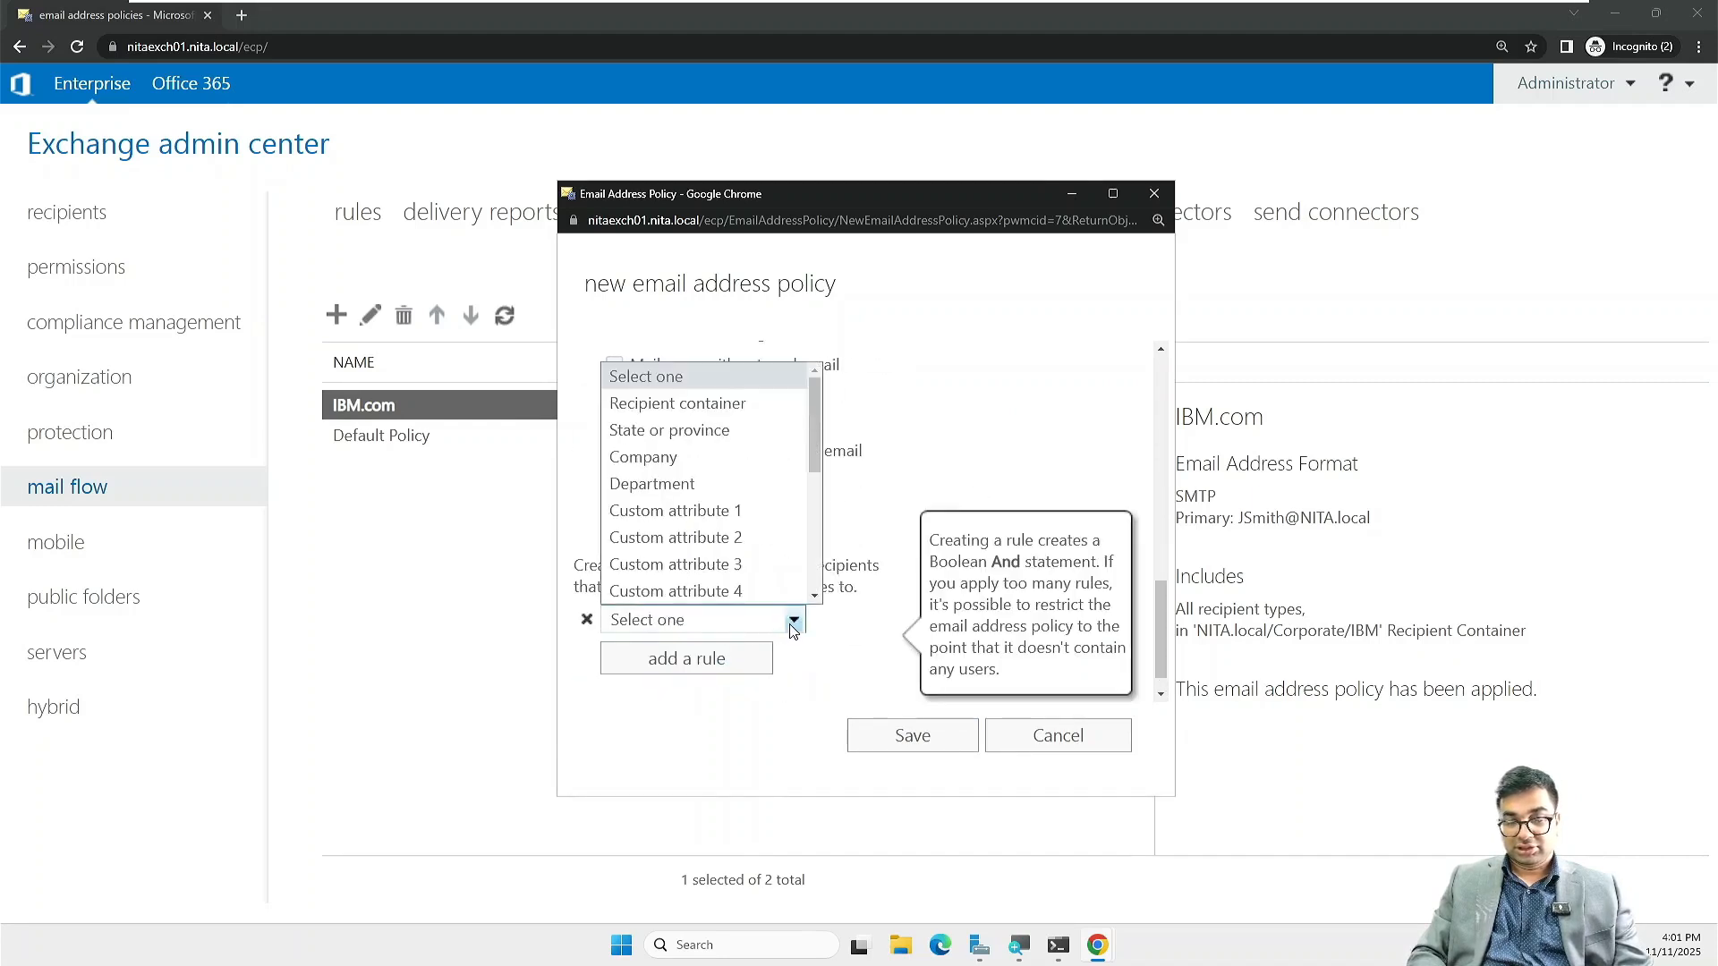
pyautogui.click(748, 398)
pyautogui.click(1113, 194)
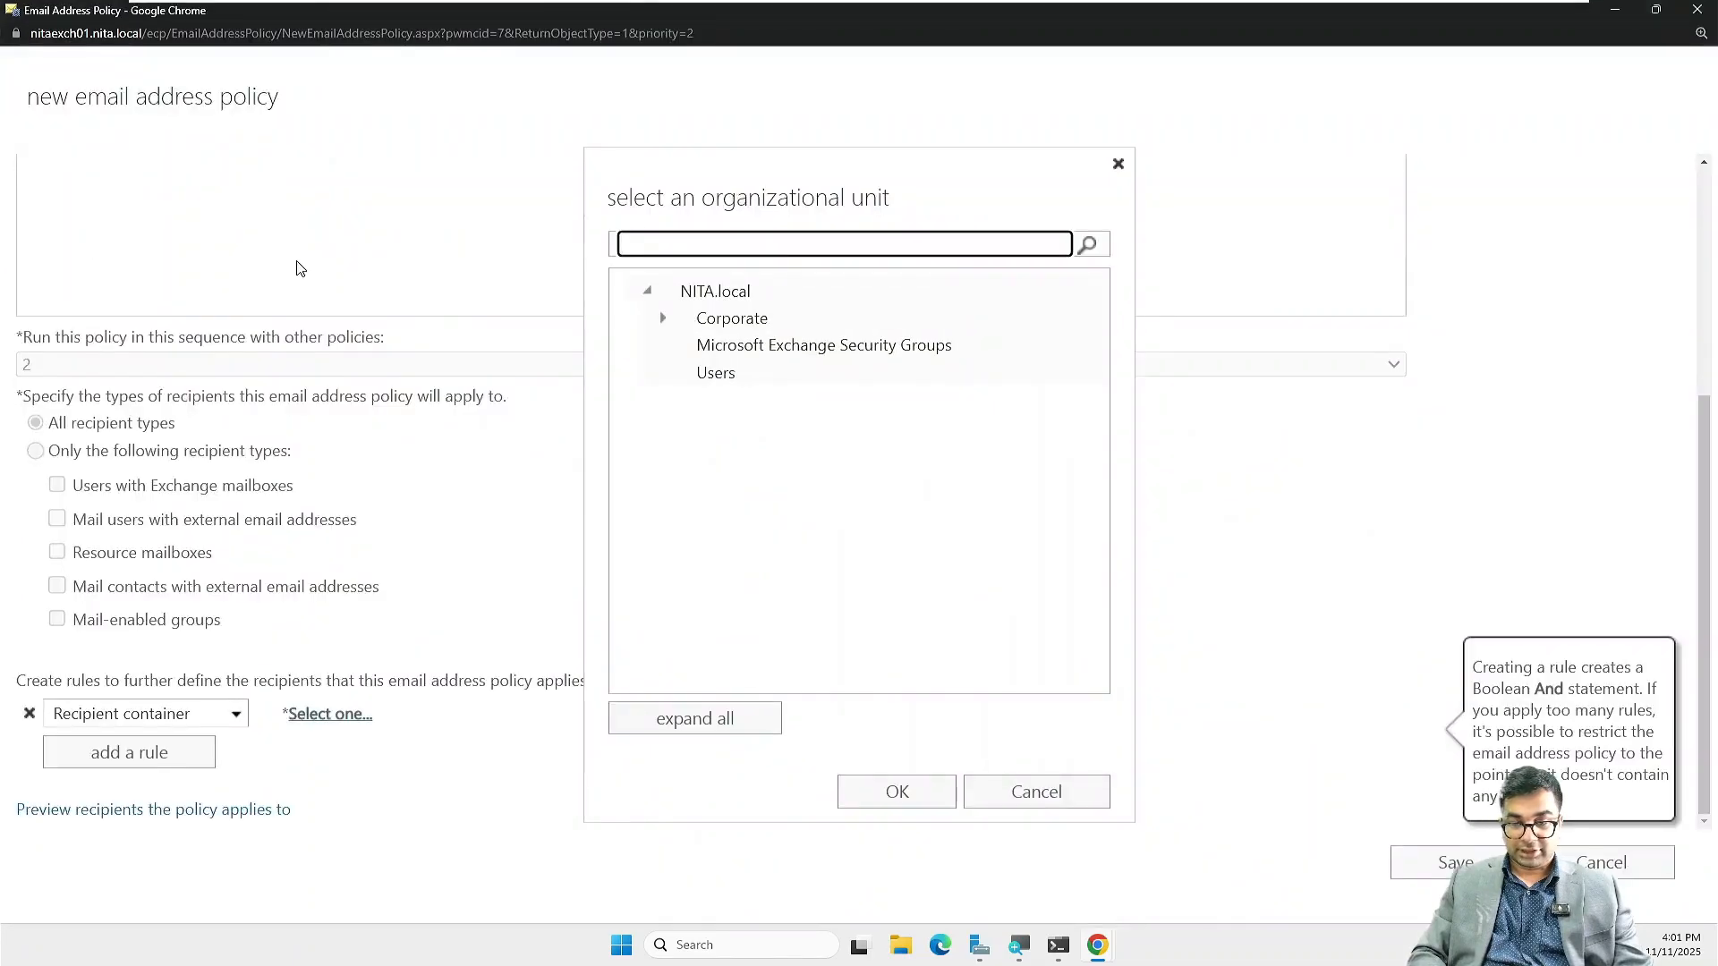
# Step: Scope the rule to NITA.local/Corporate/Dell and save the Dell.com policy, acknowledging the warning
pyautogui.click(660, 322)
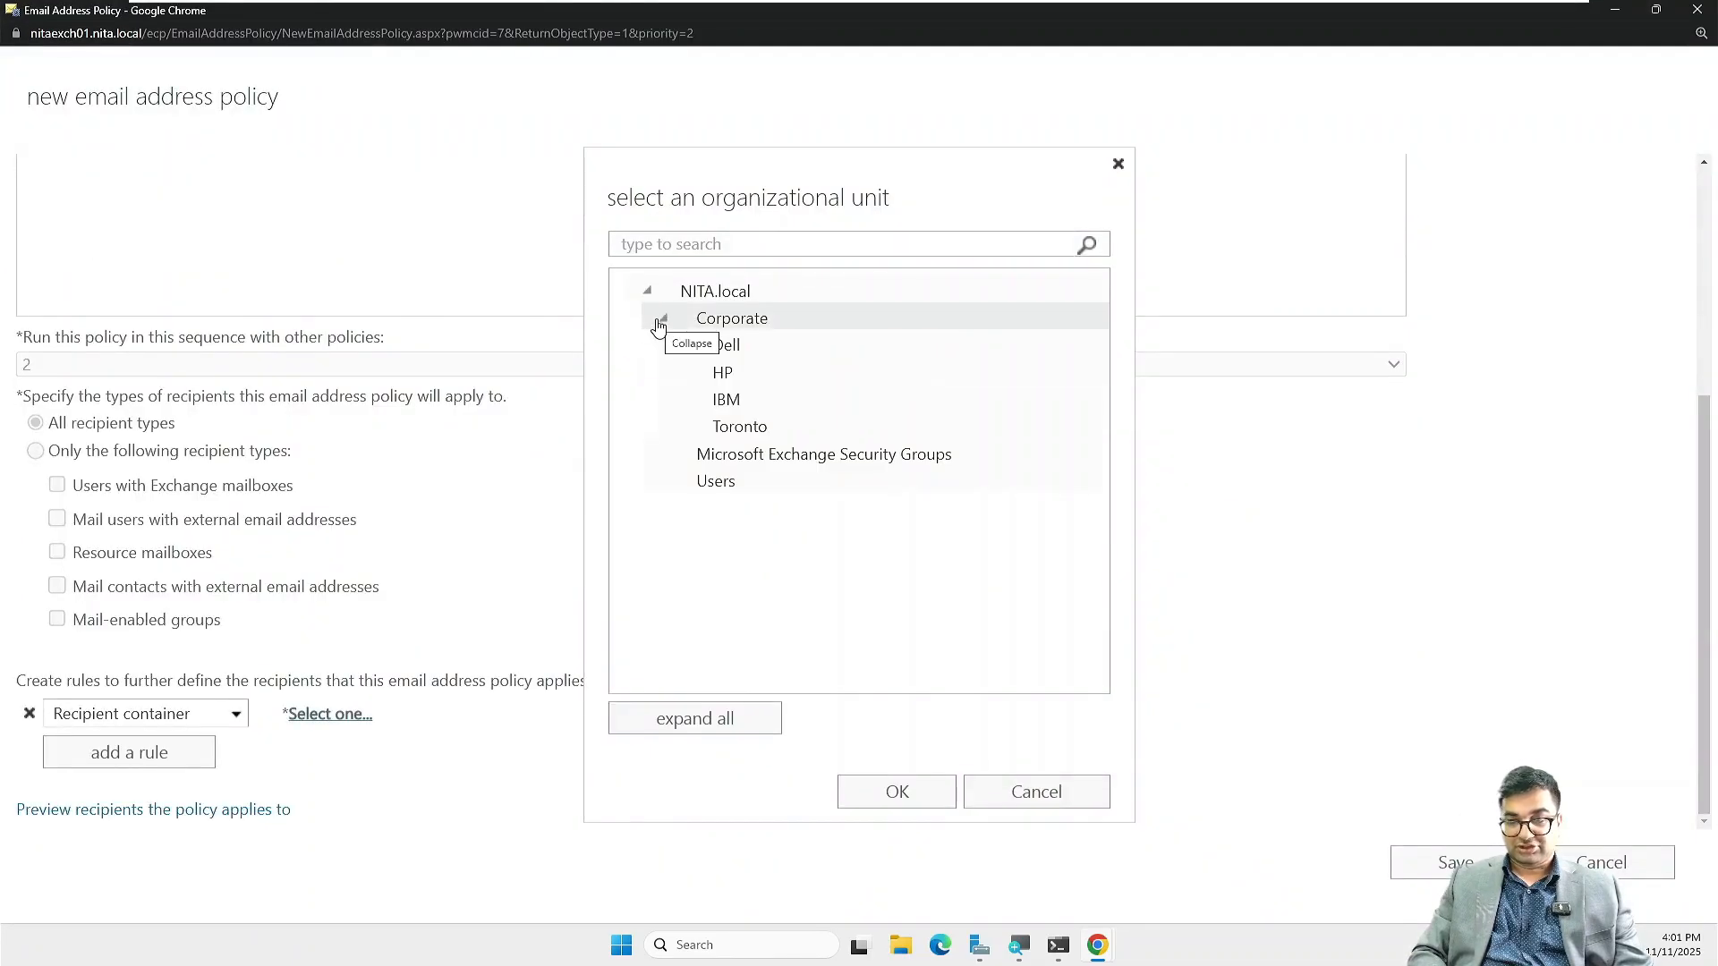
pyautogui.click(724, 347)
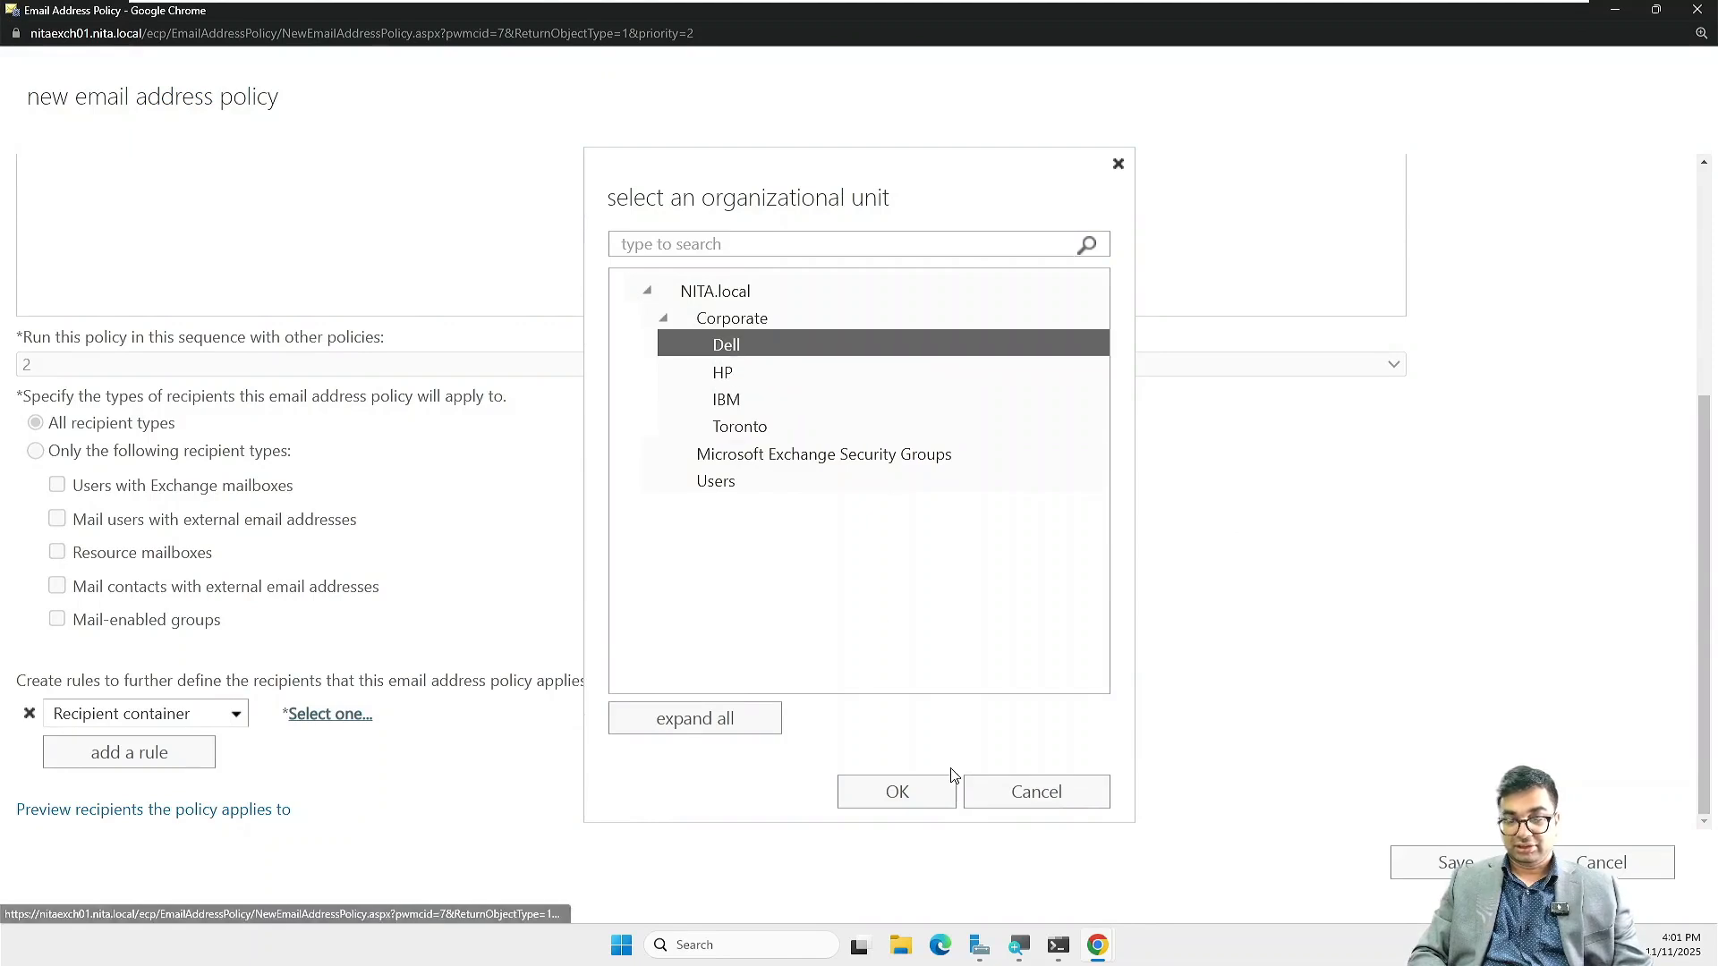
pyautogui.click(910, 789)
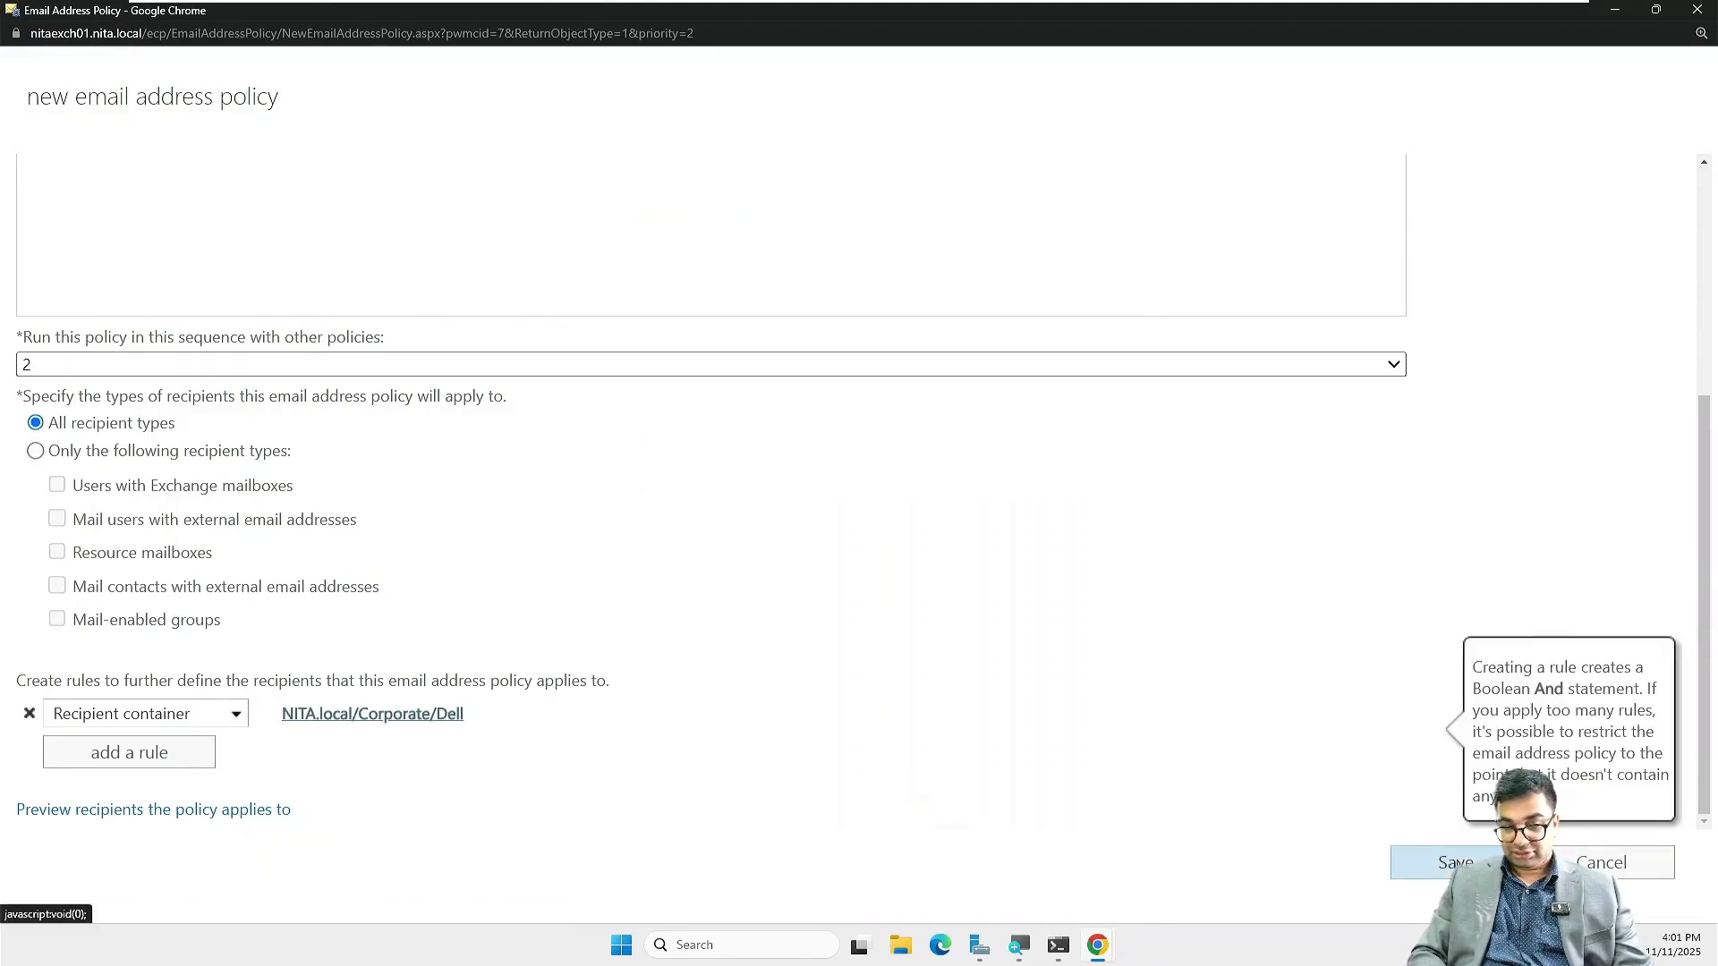
pyautogui.click(1449, 863)
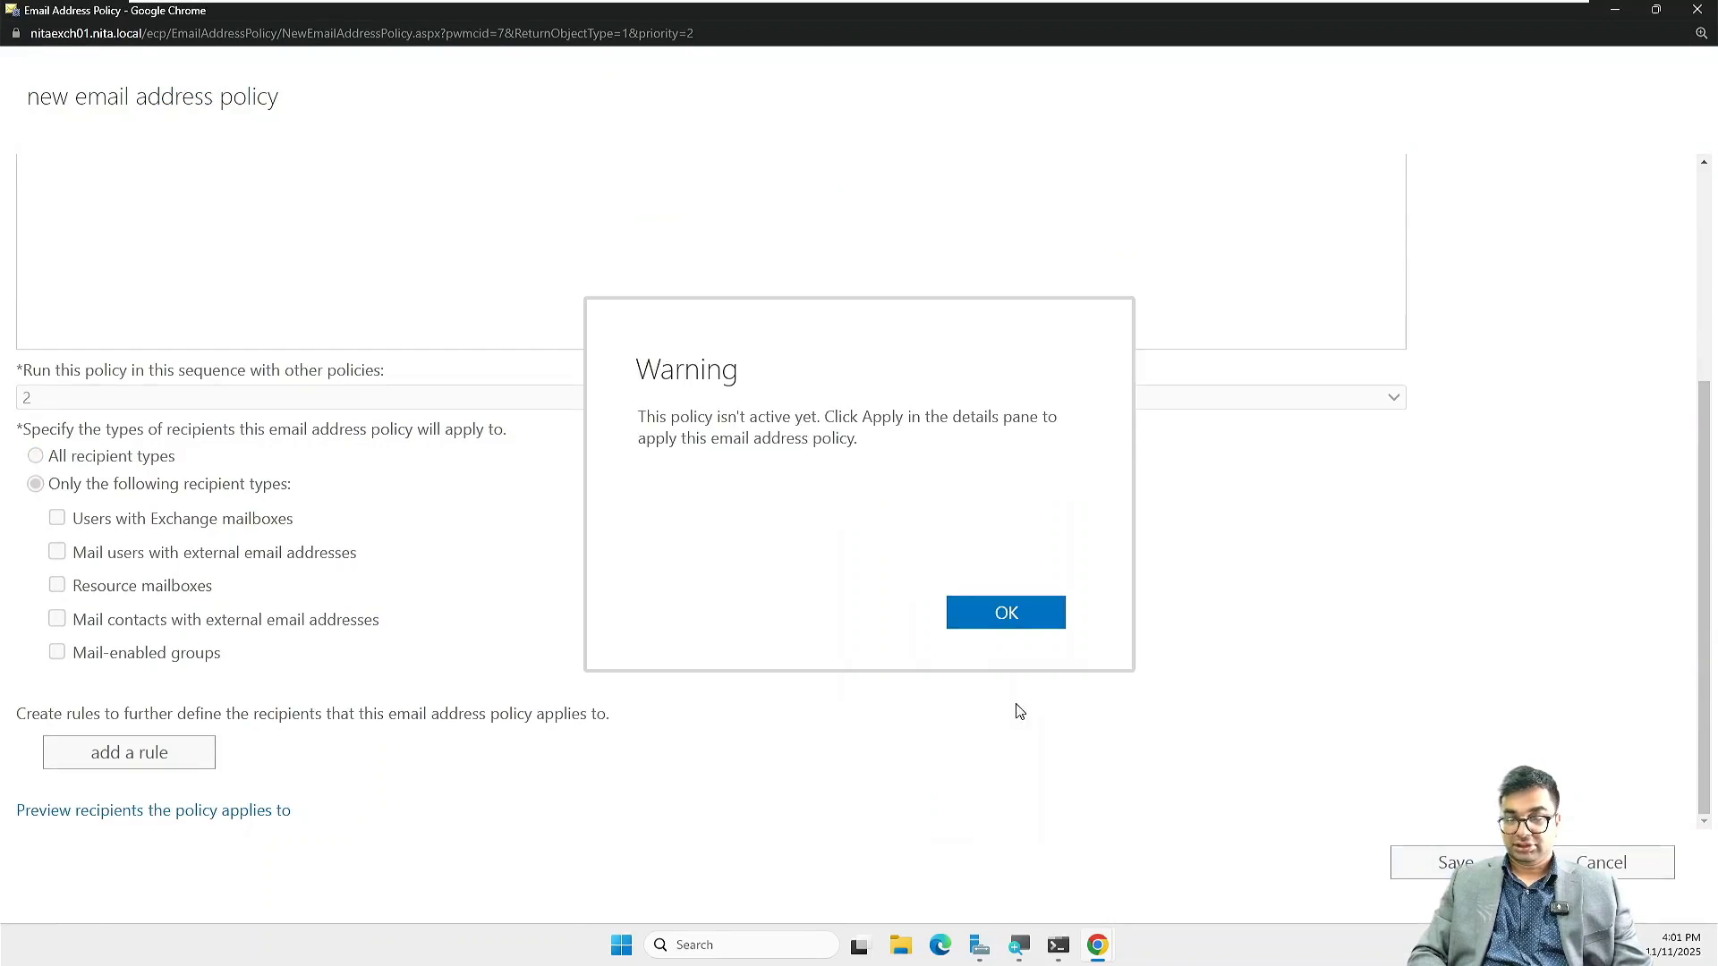
pyautogui.click(992, 618)
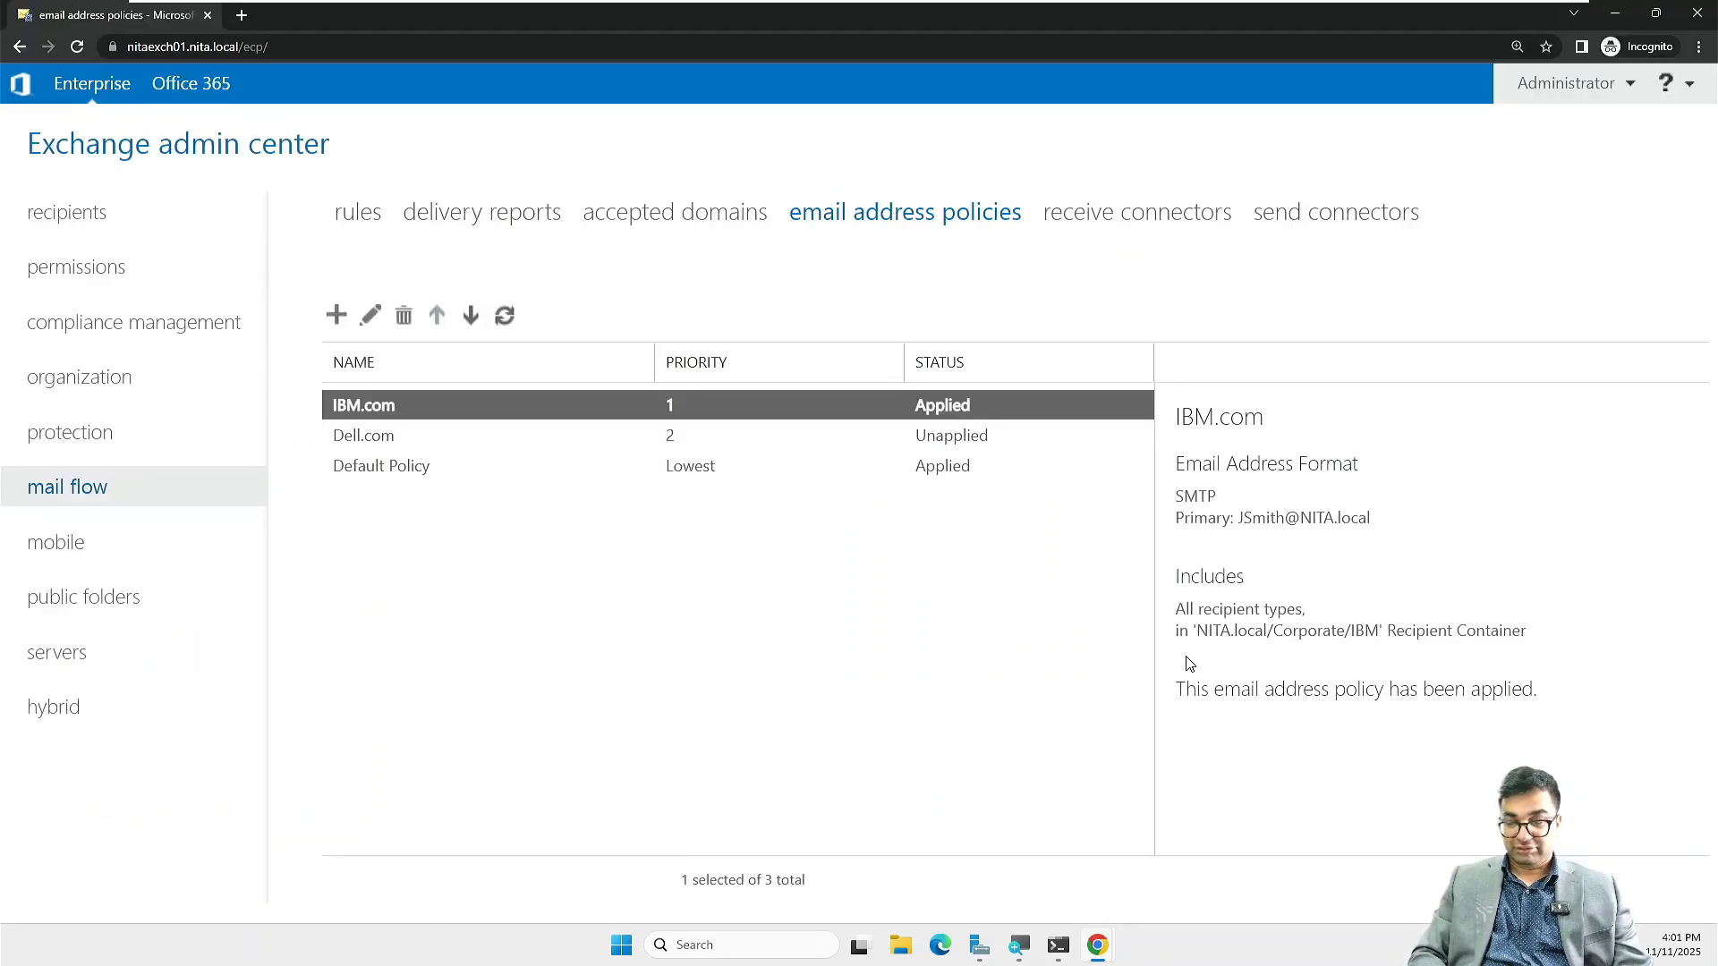
# Step: Apply the Dell.com policy and refresh the list so it shows Applied at priority 2
pyautogui.click(673, 435)
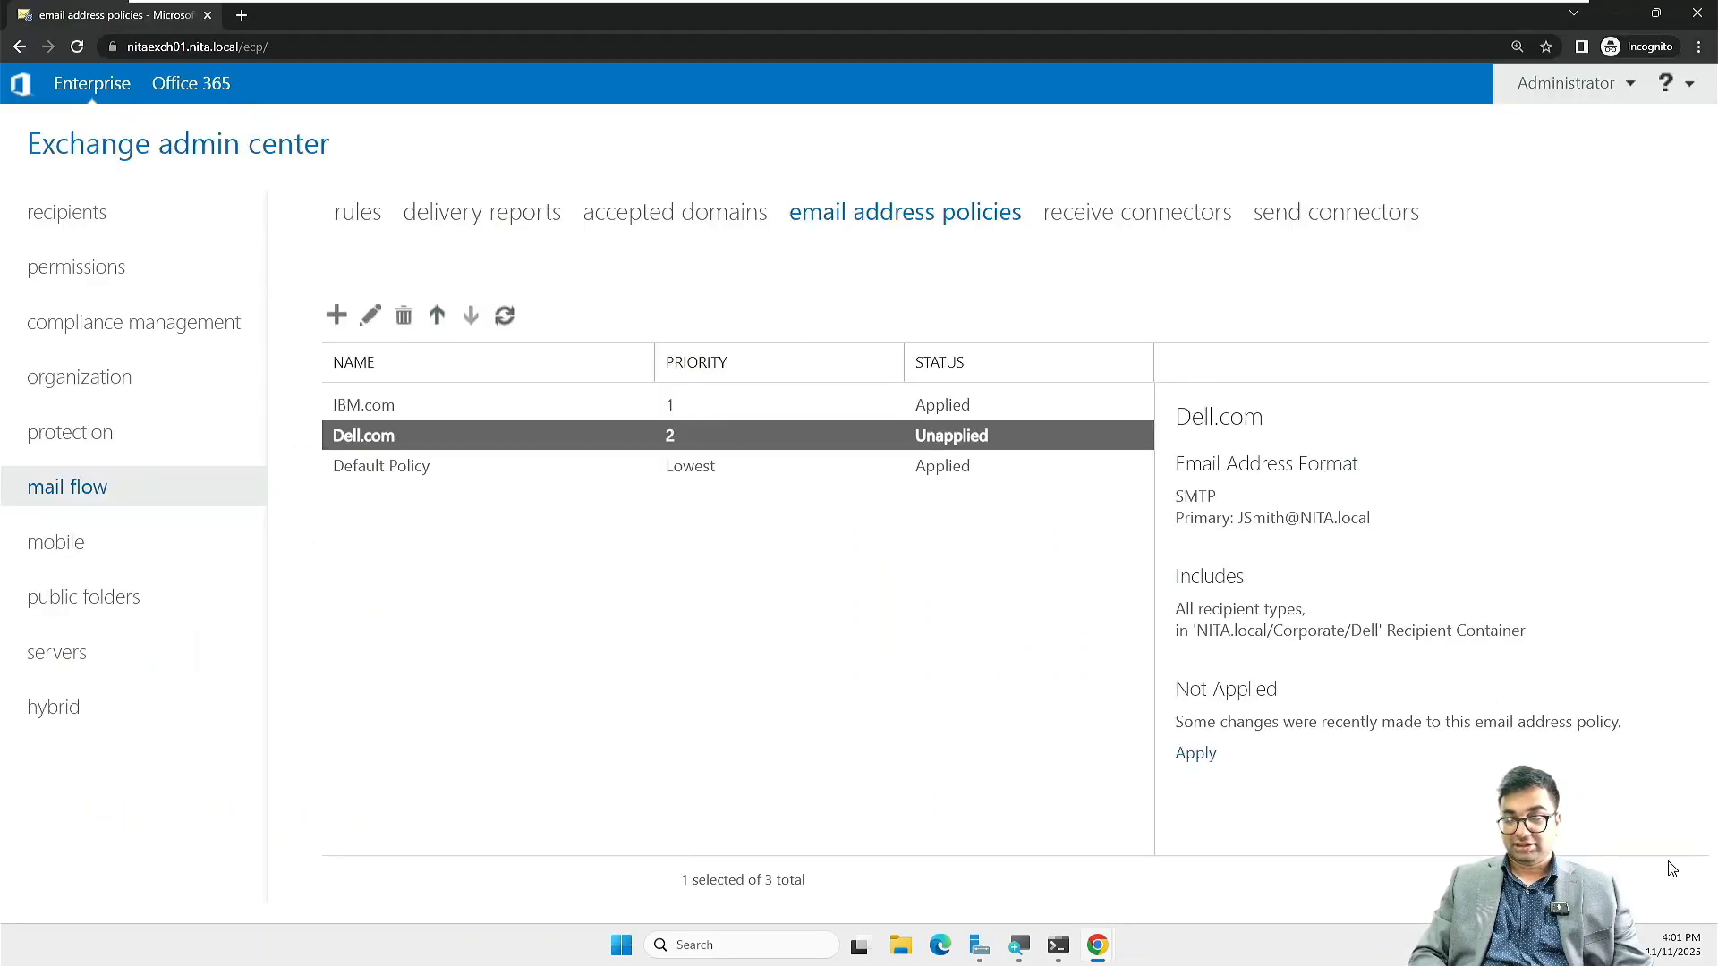
pyautogui.click(1211, 762)
pyautogui.click(847, 658)
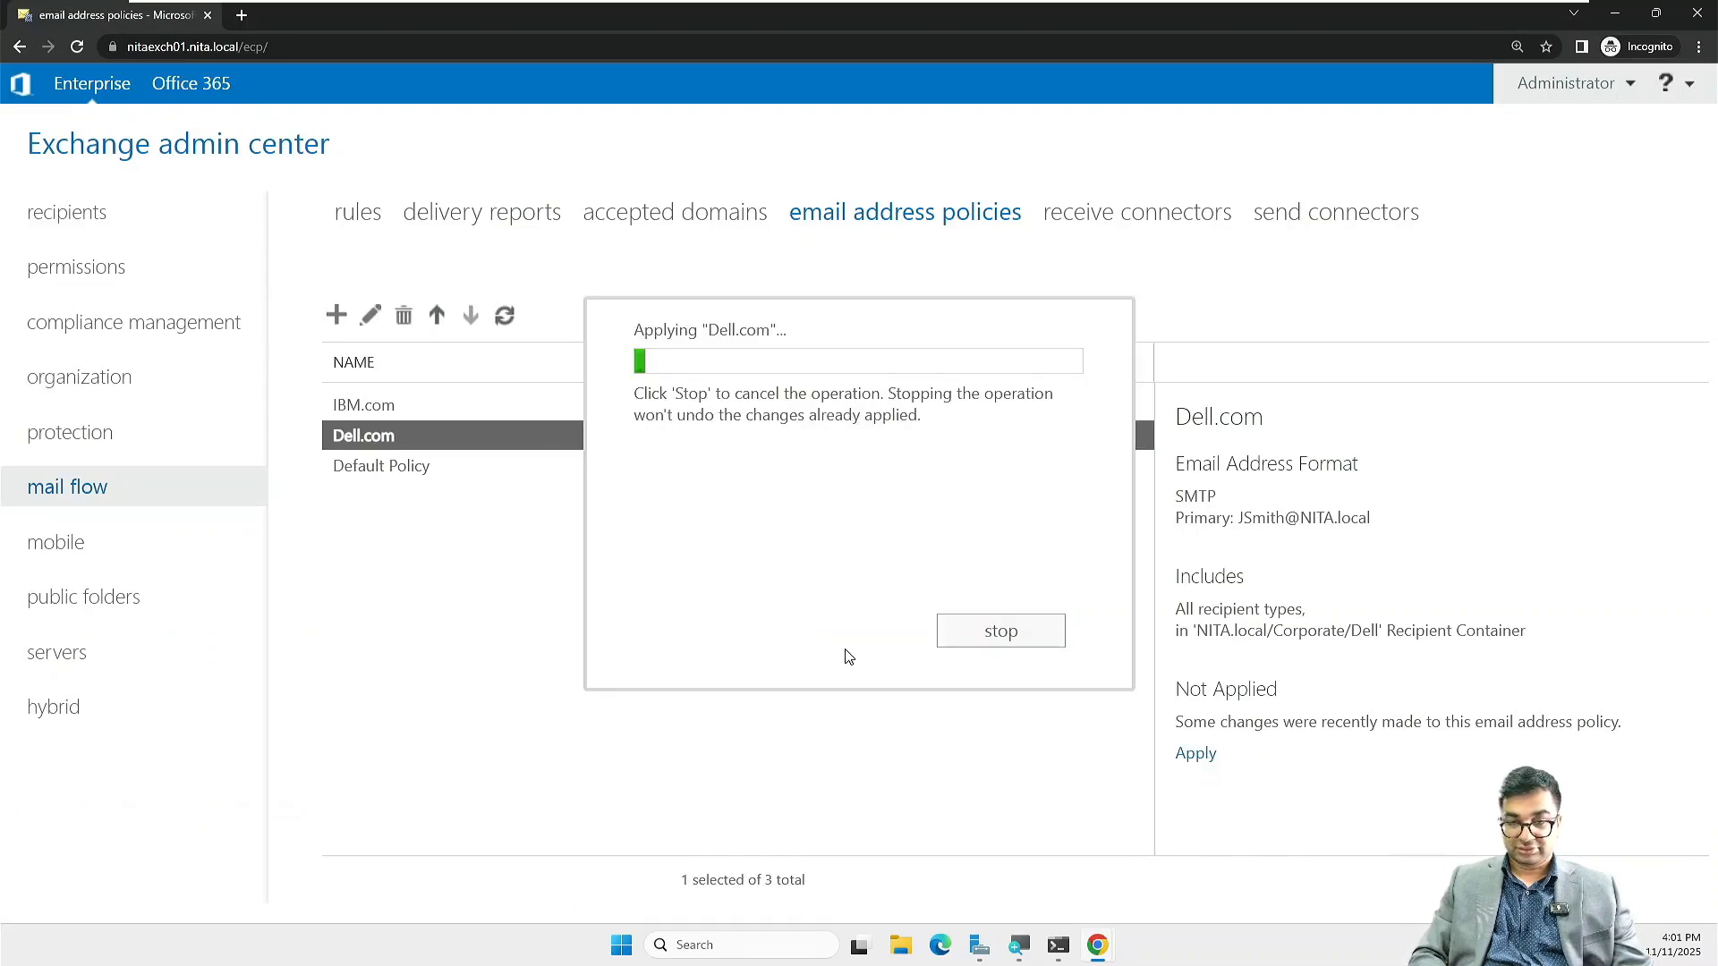
pyautogui.click(990, 608)
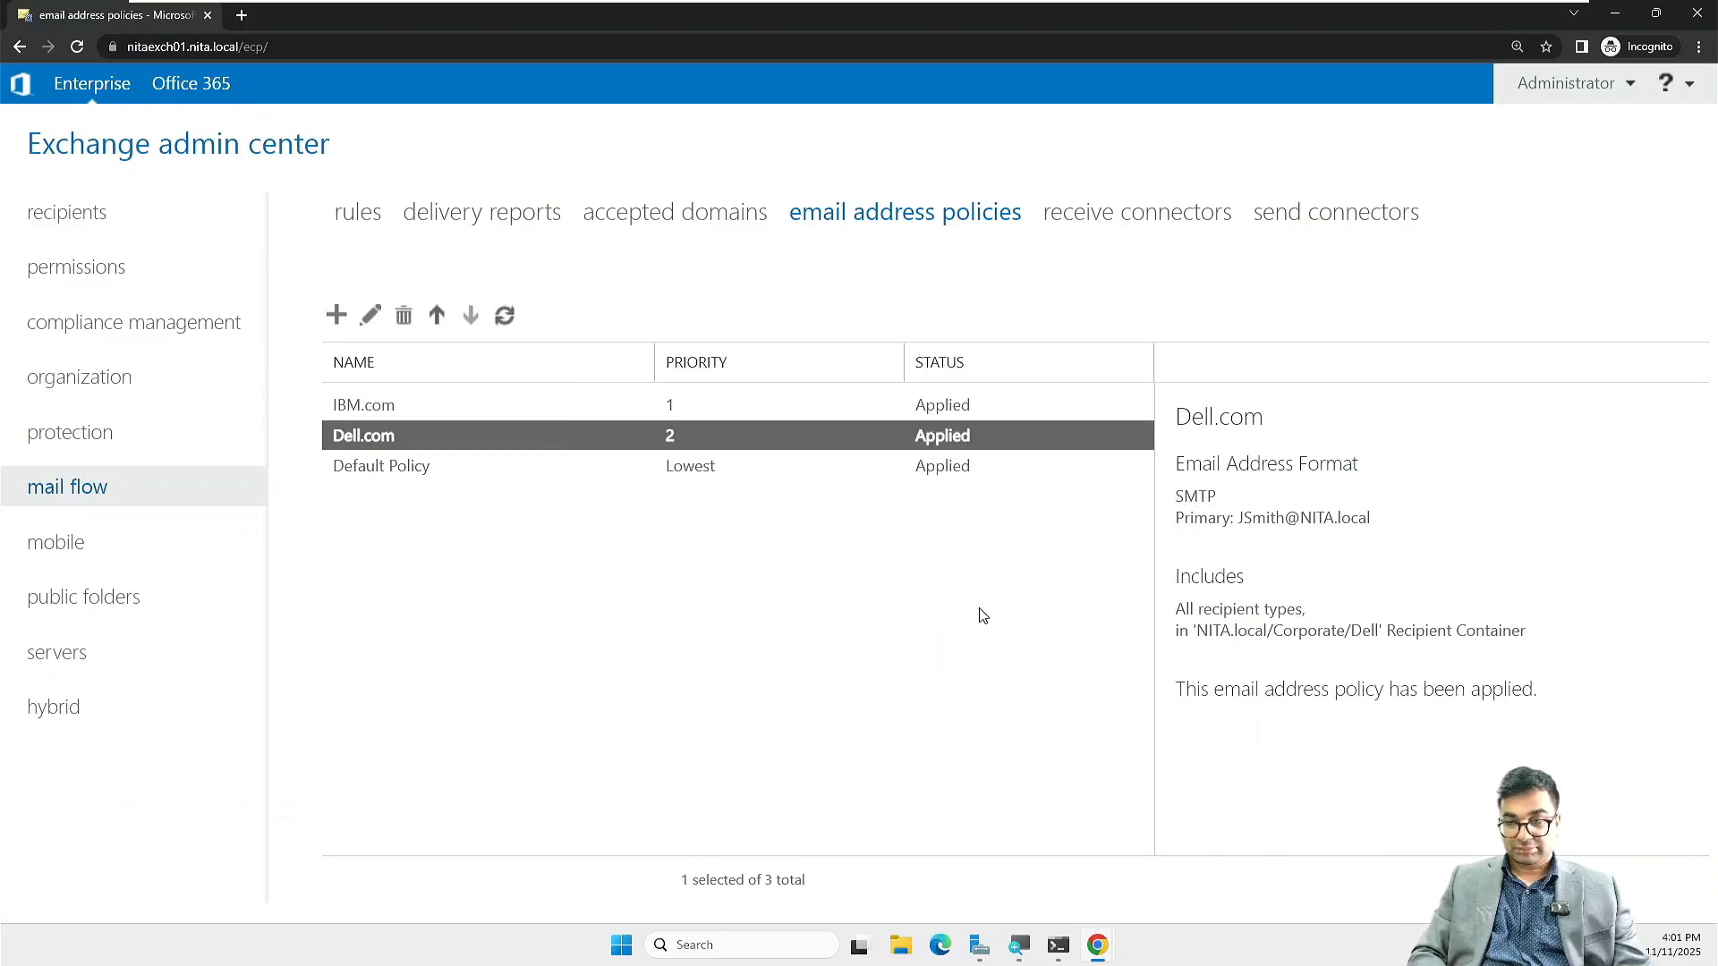
pyautogui.click(505, 324)
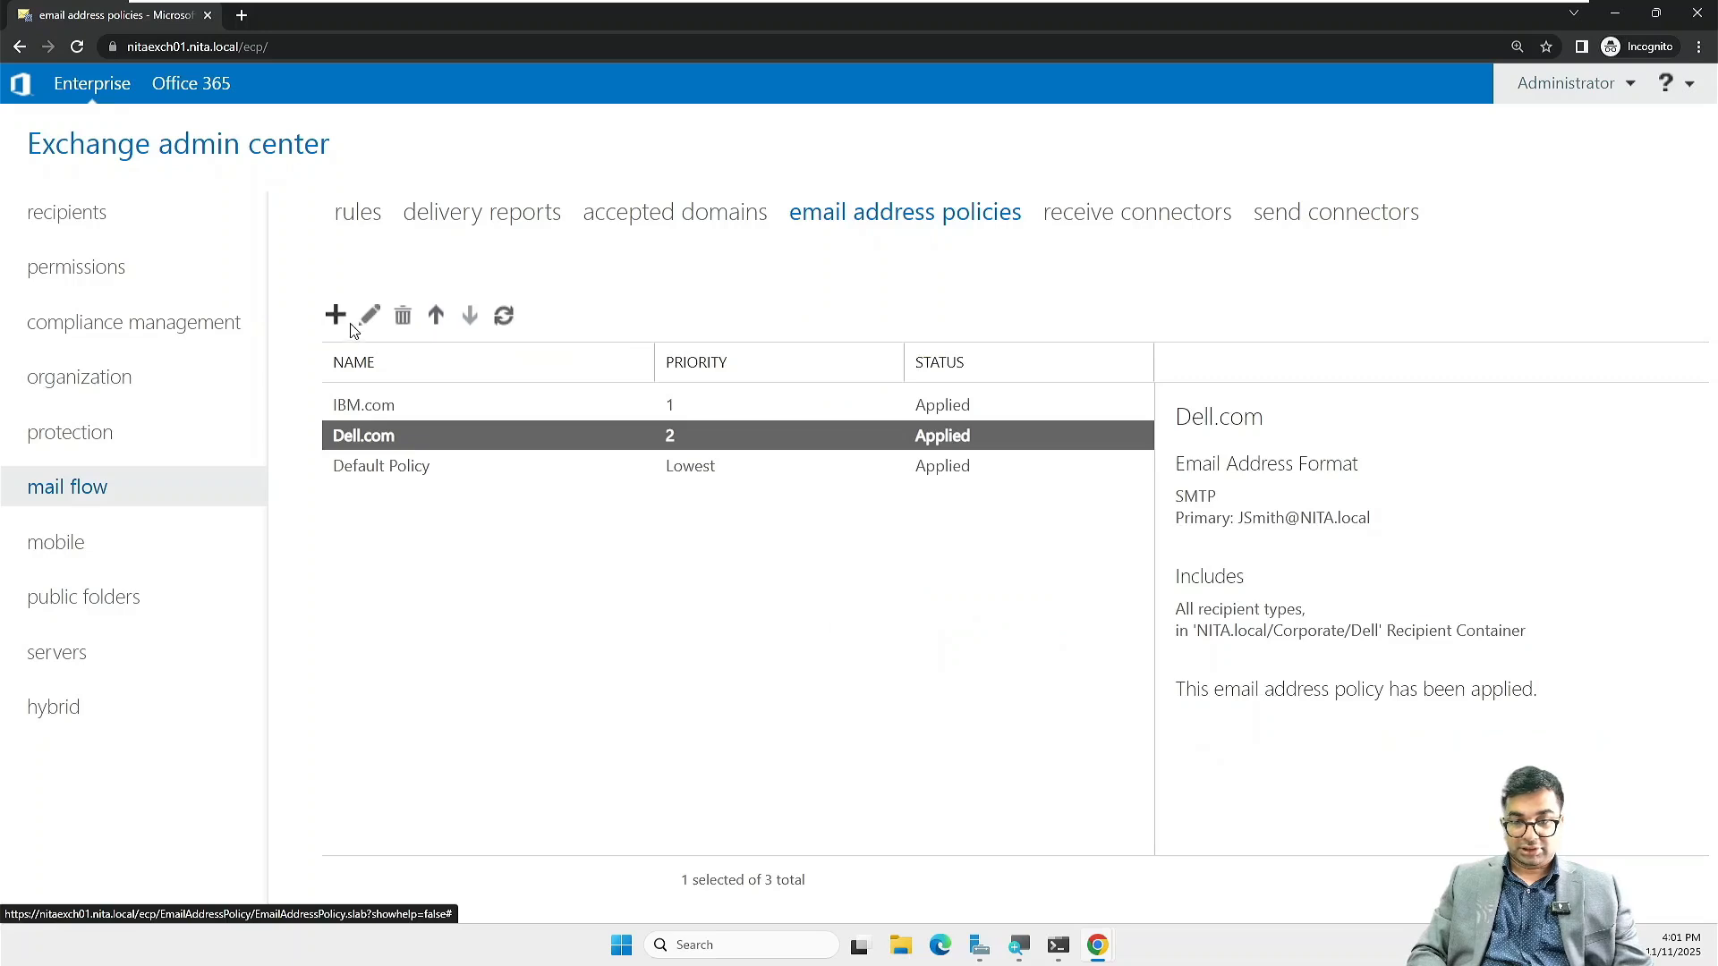
pyautogui.click(337, 317)
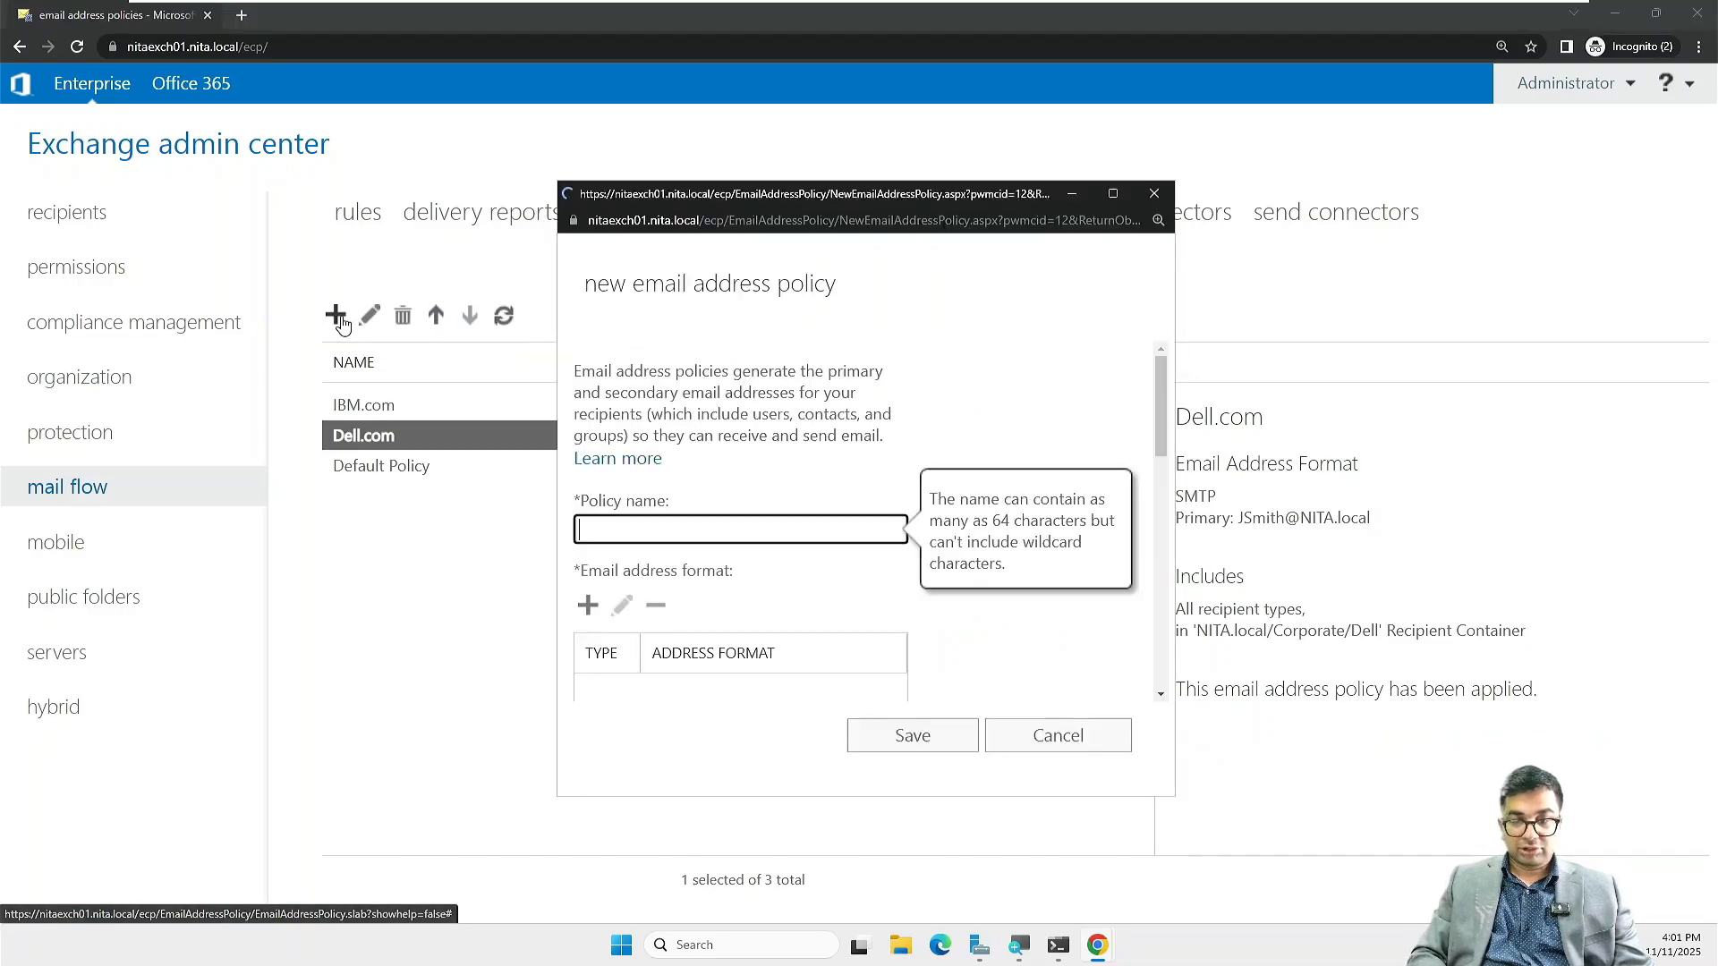
pyautogui.write('HP.com')
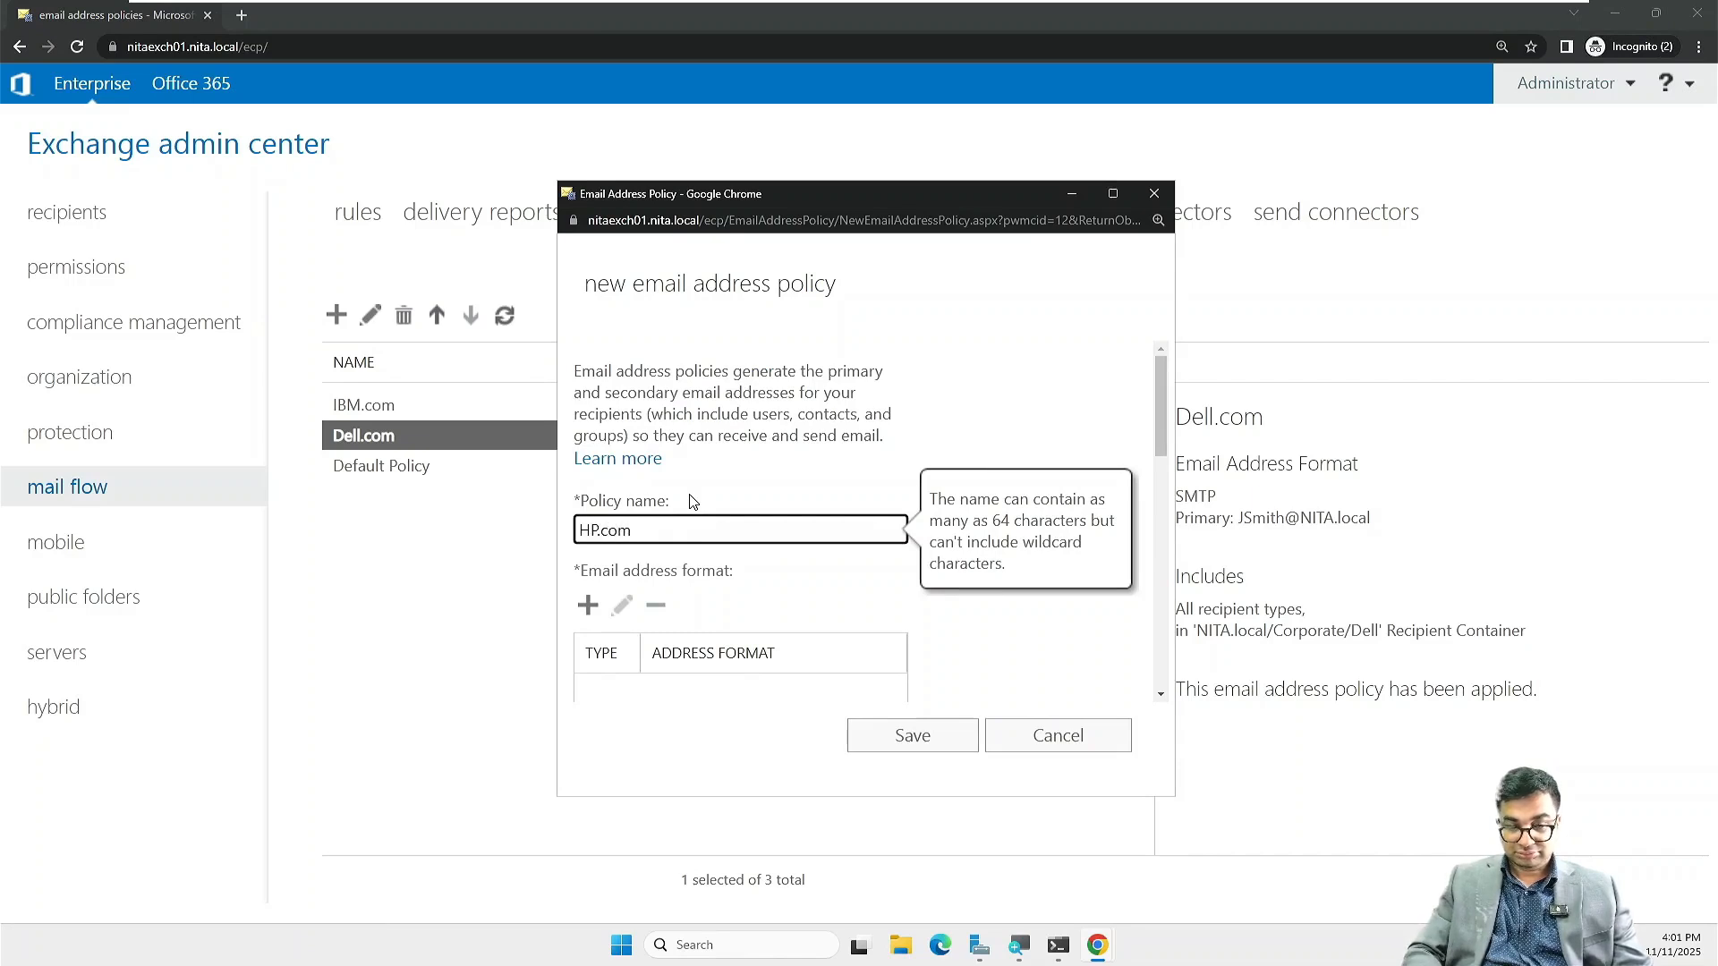
pyautogui.scroll(-2, 689, 501)
pyautogui.click(588, 427)
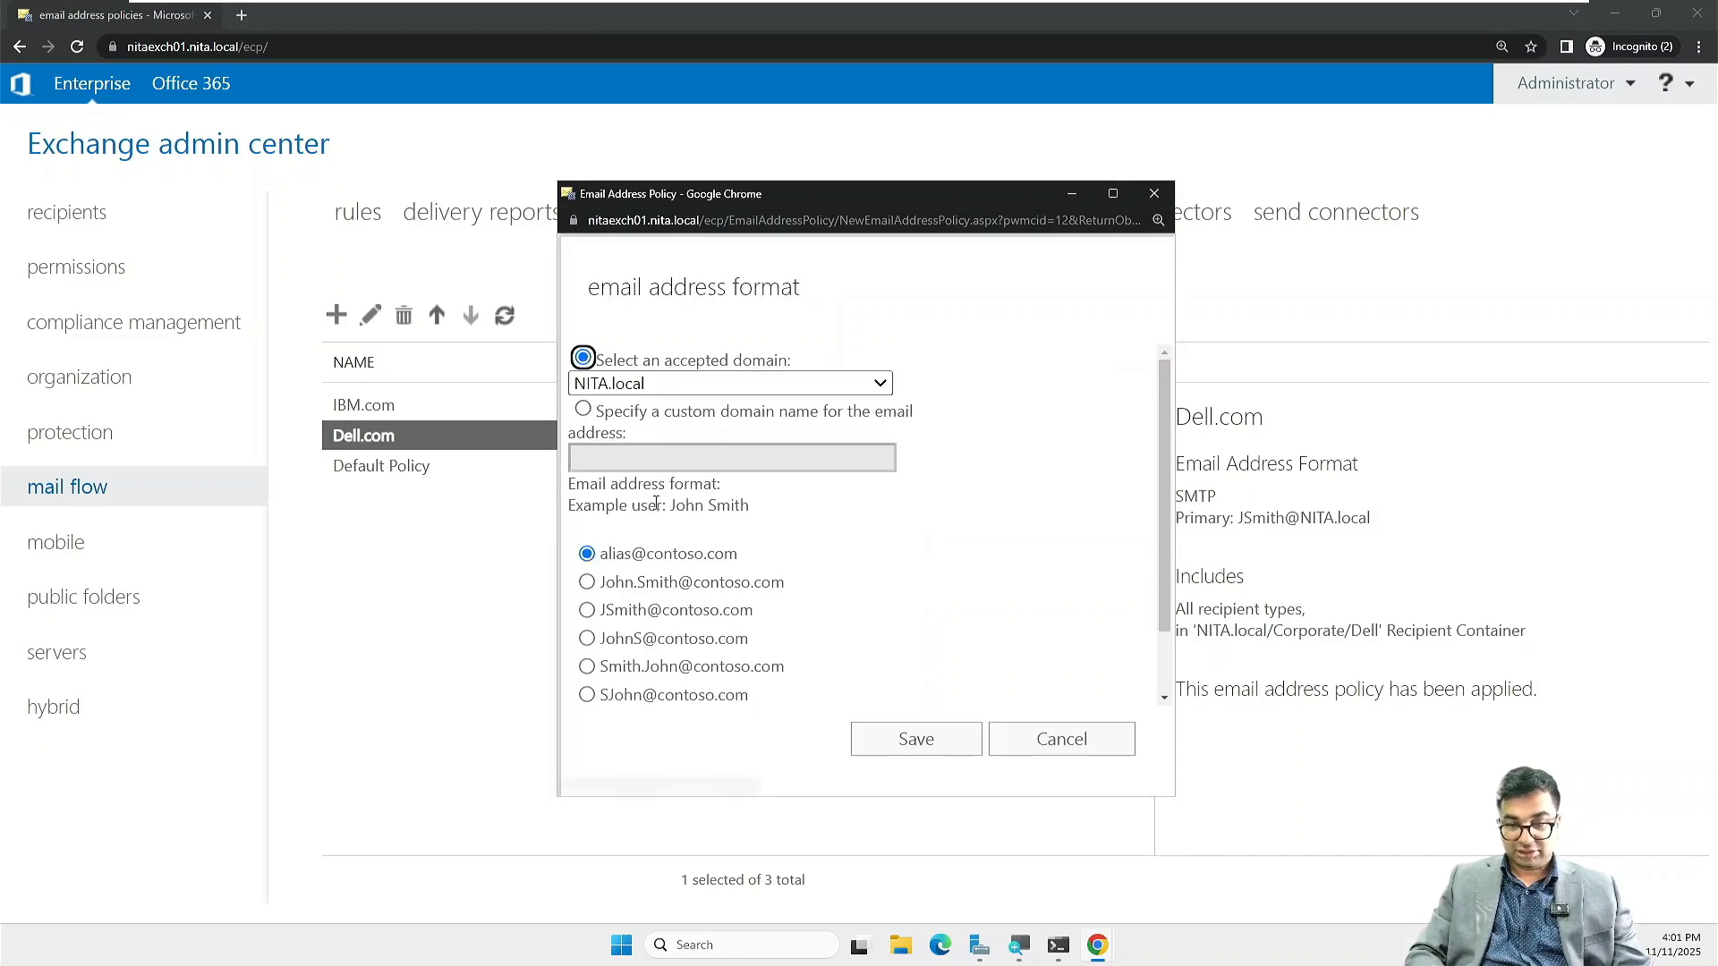
pyautogui.click(601, 612)
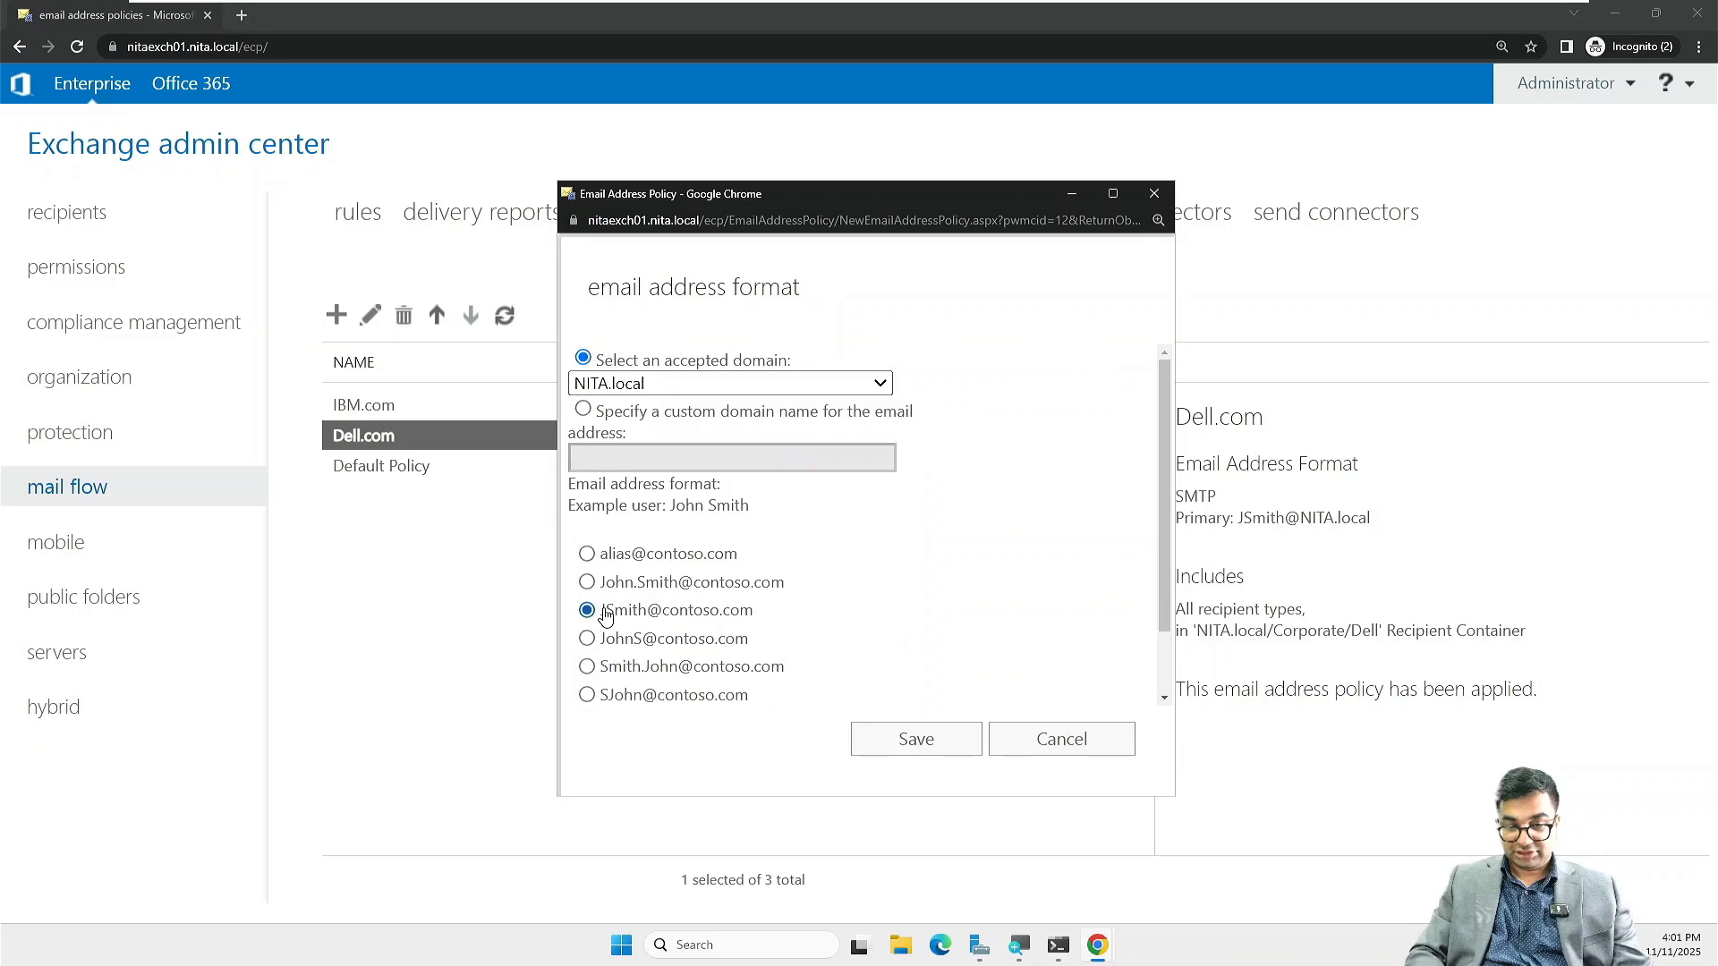
pyautogui.click(869, 745)
pyautogui.scroll(-8, 895, 641)
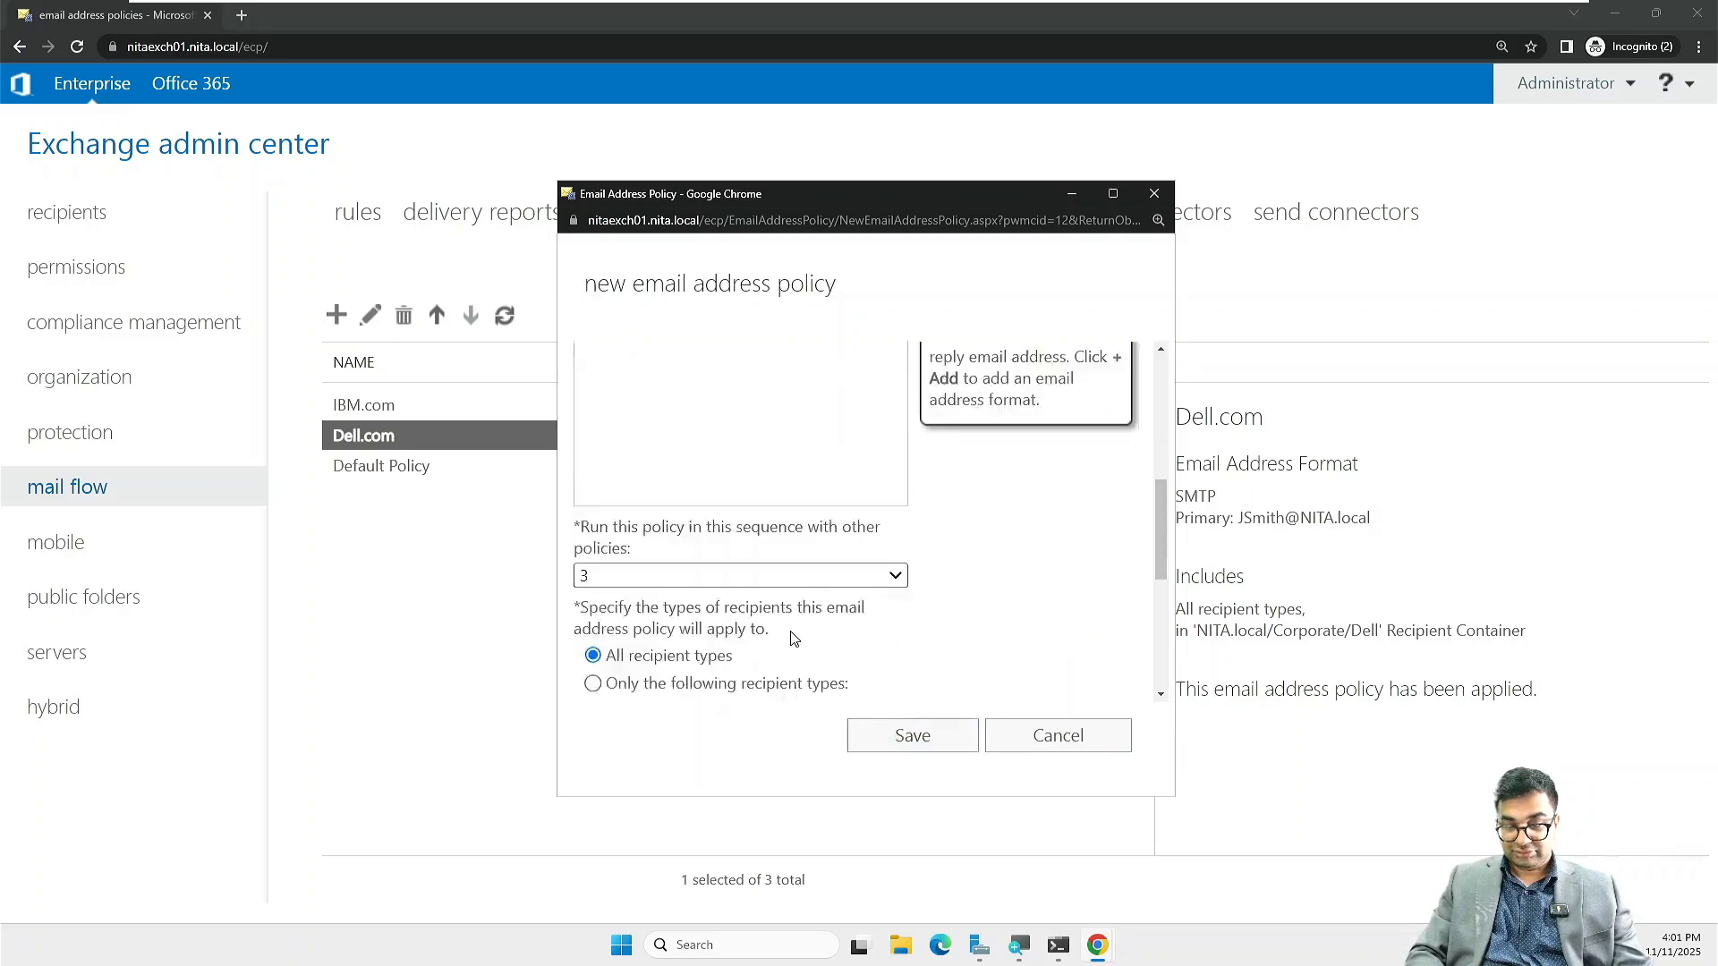
# Step: Add a recipient container rule to the HP.com policy
pyautogui.click(677, 616)
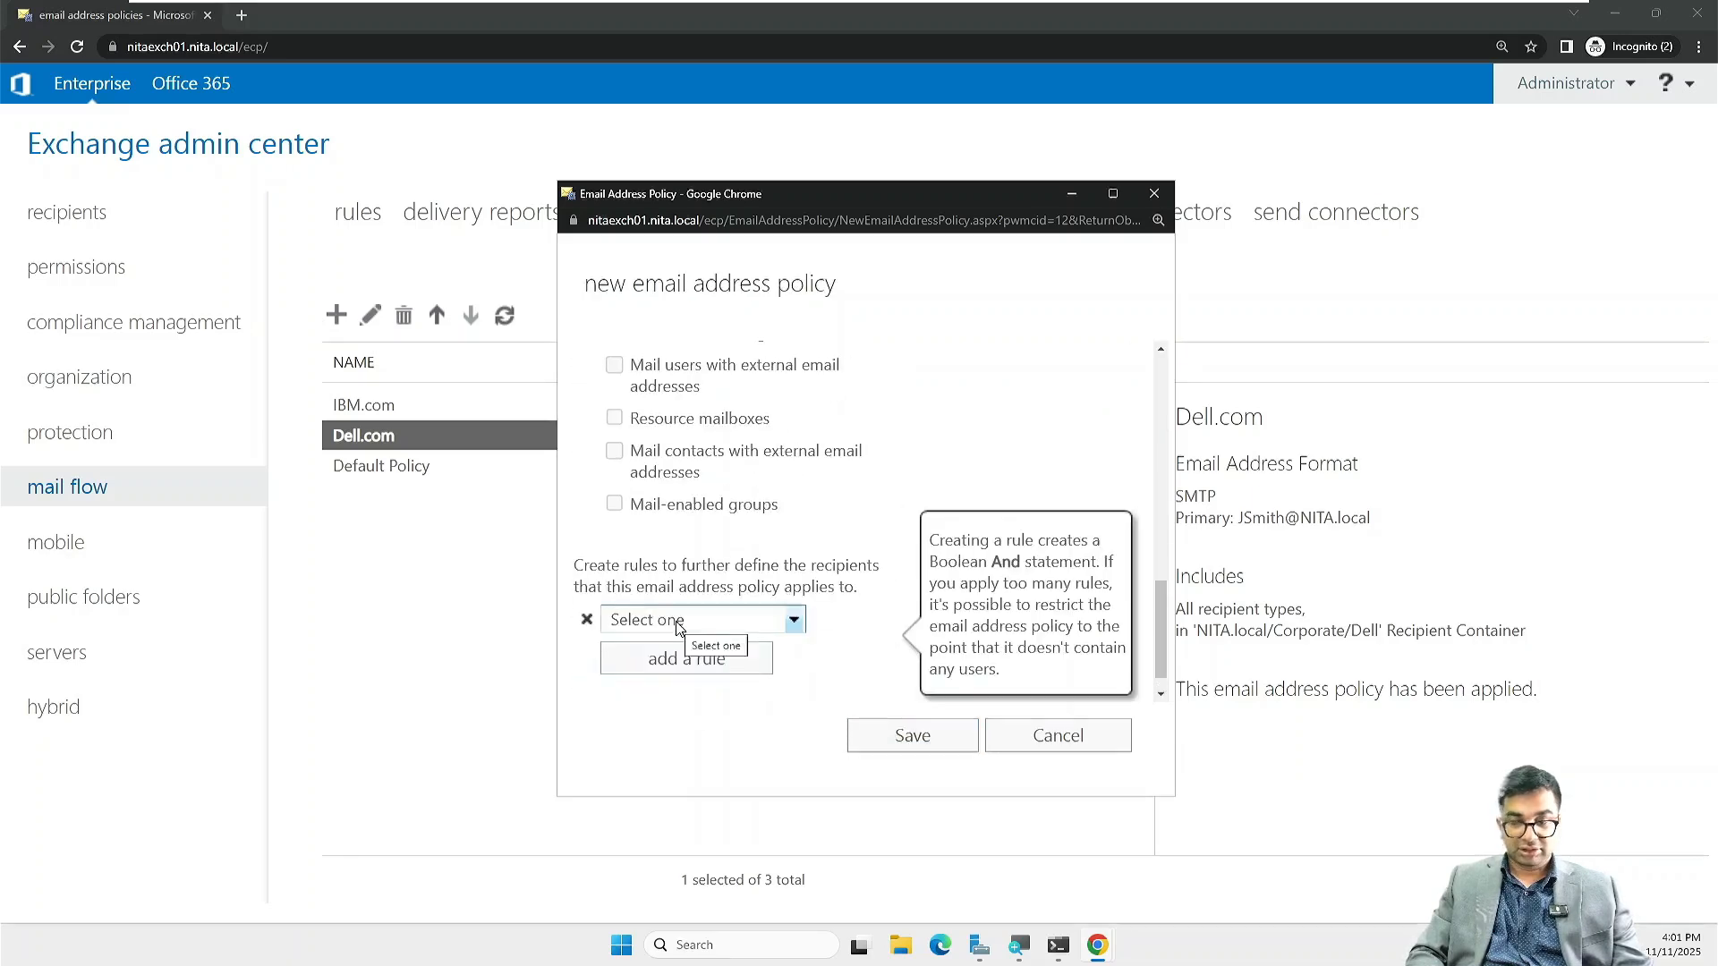
pyautogui.click(796, 624)
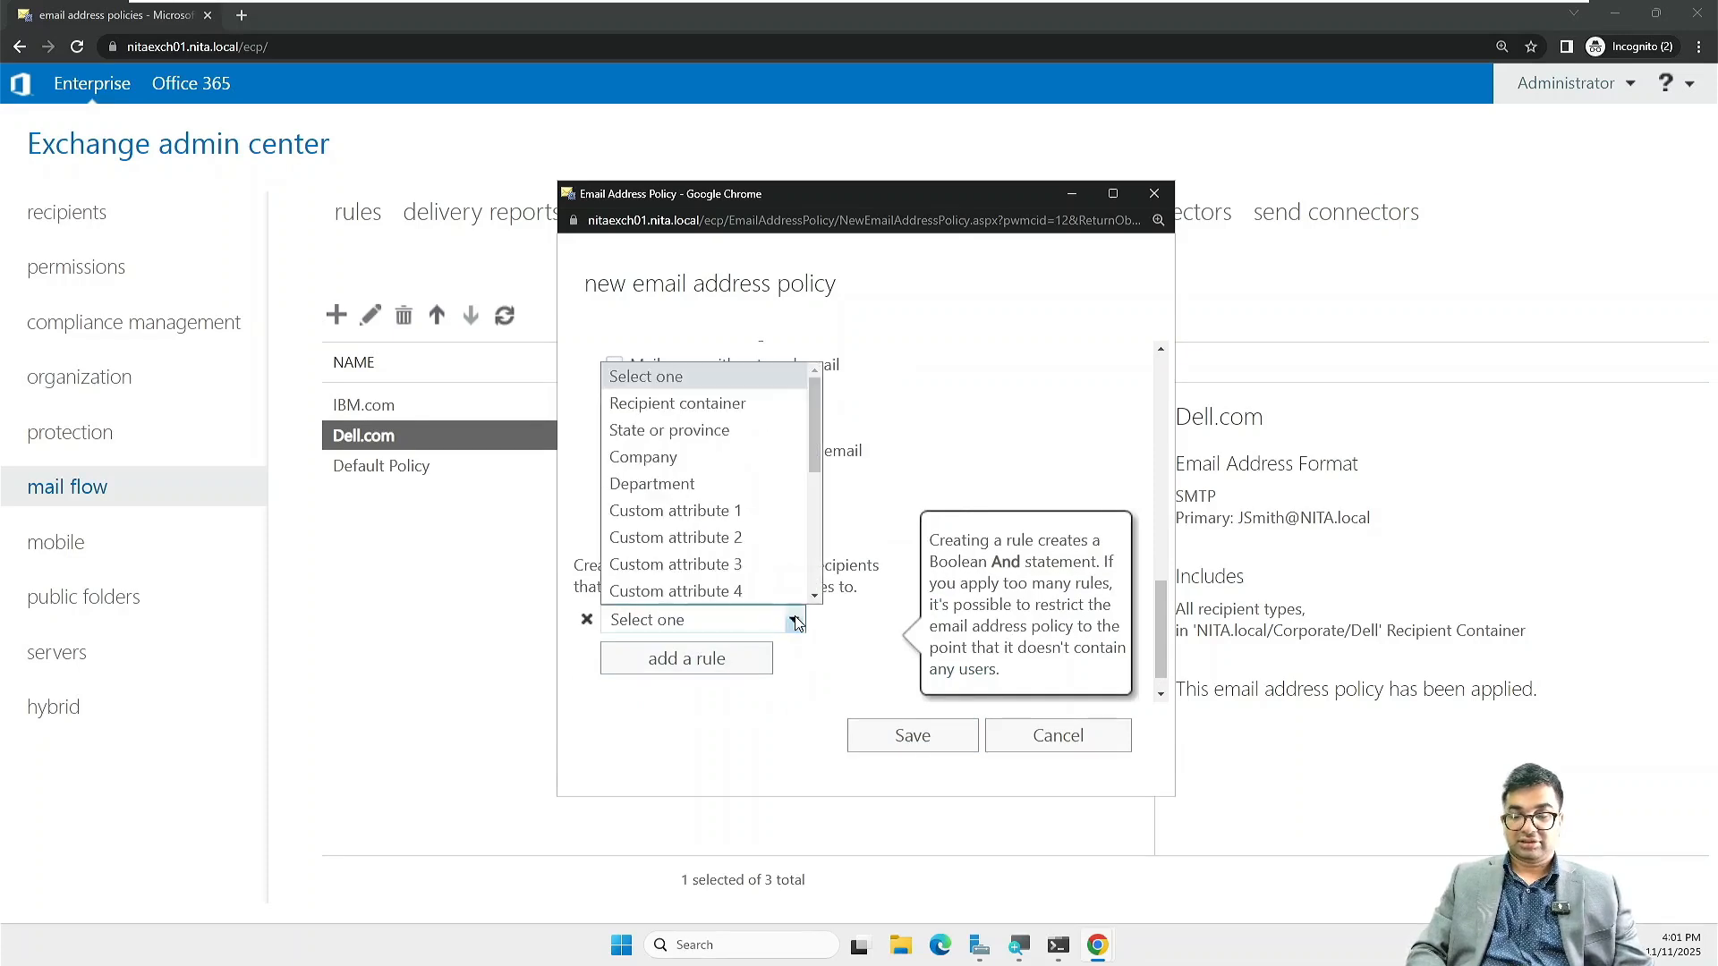
pyautogui.click(711, 400)
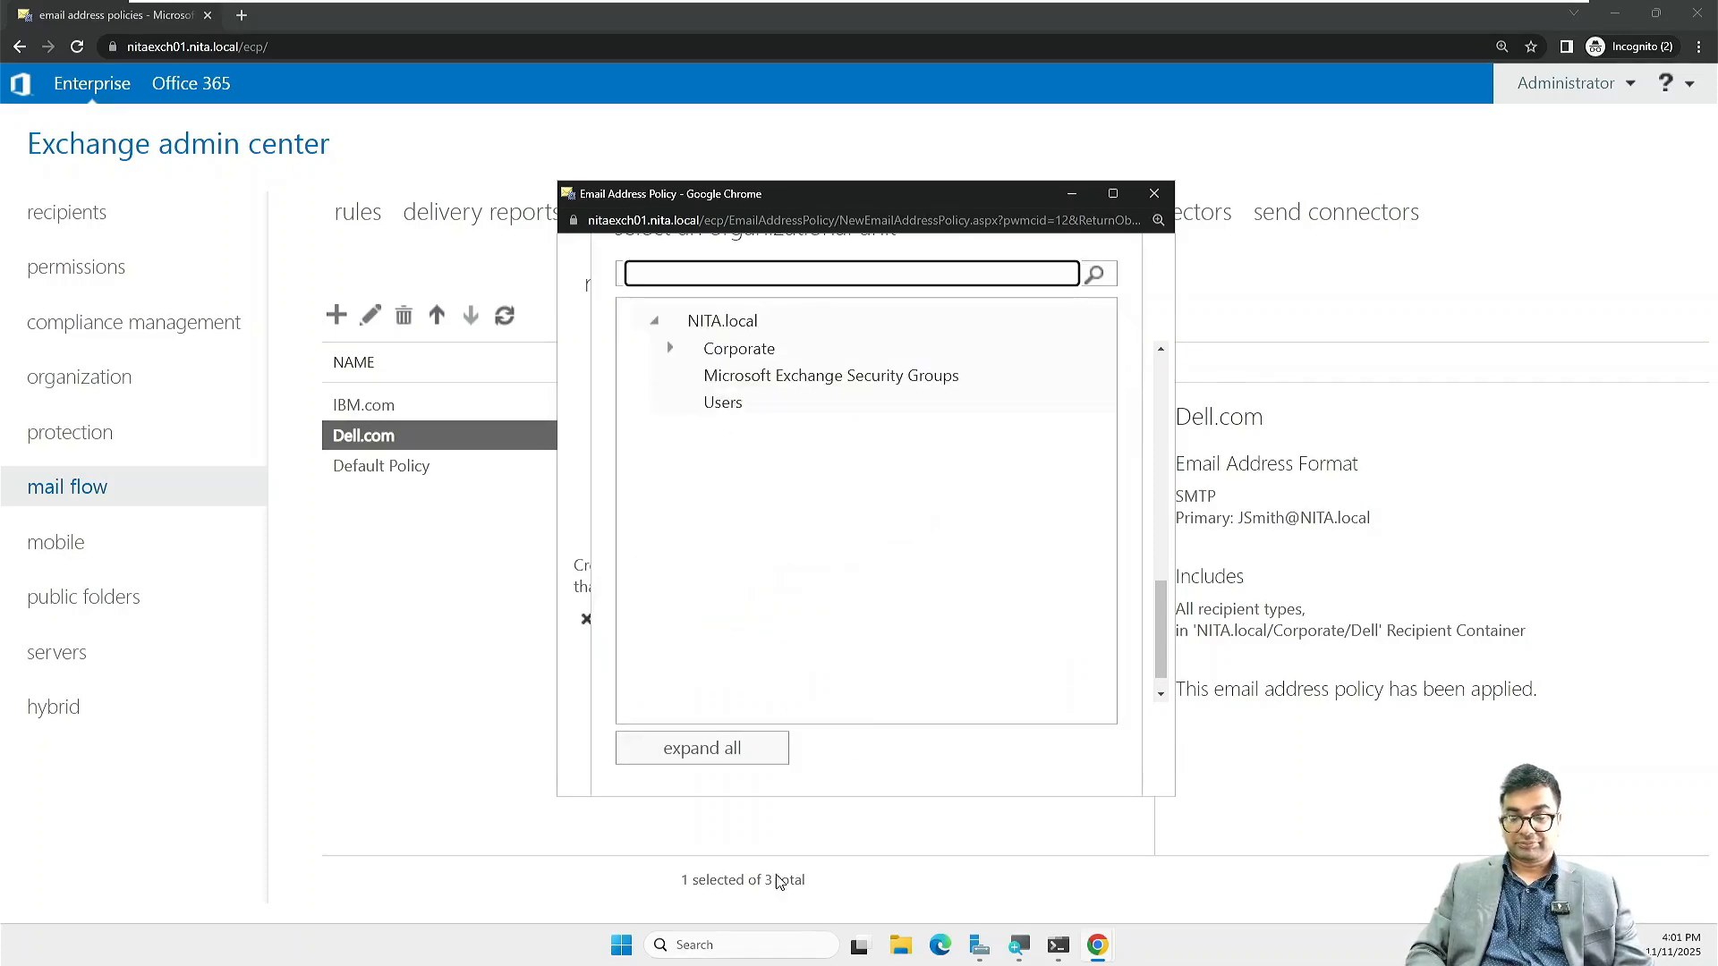
pyautogui.click(1113, 193)
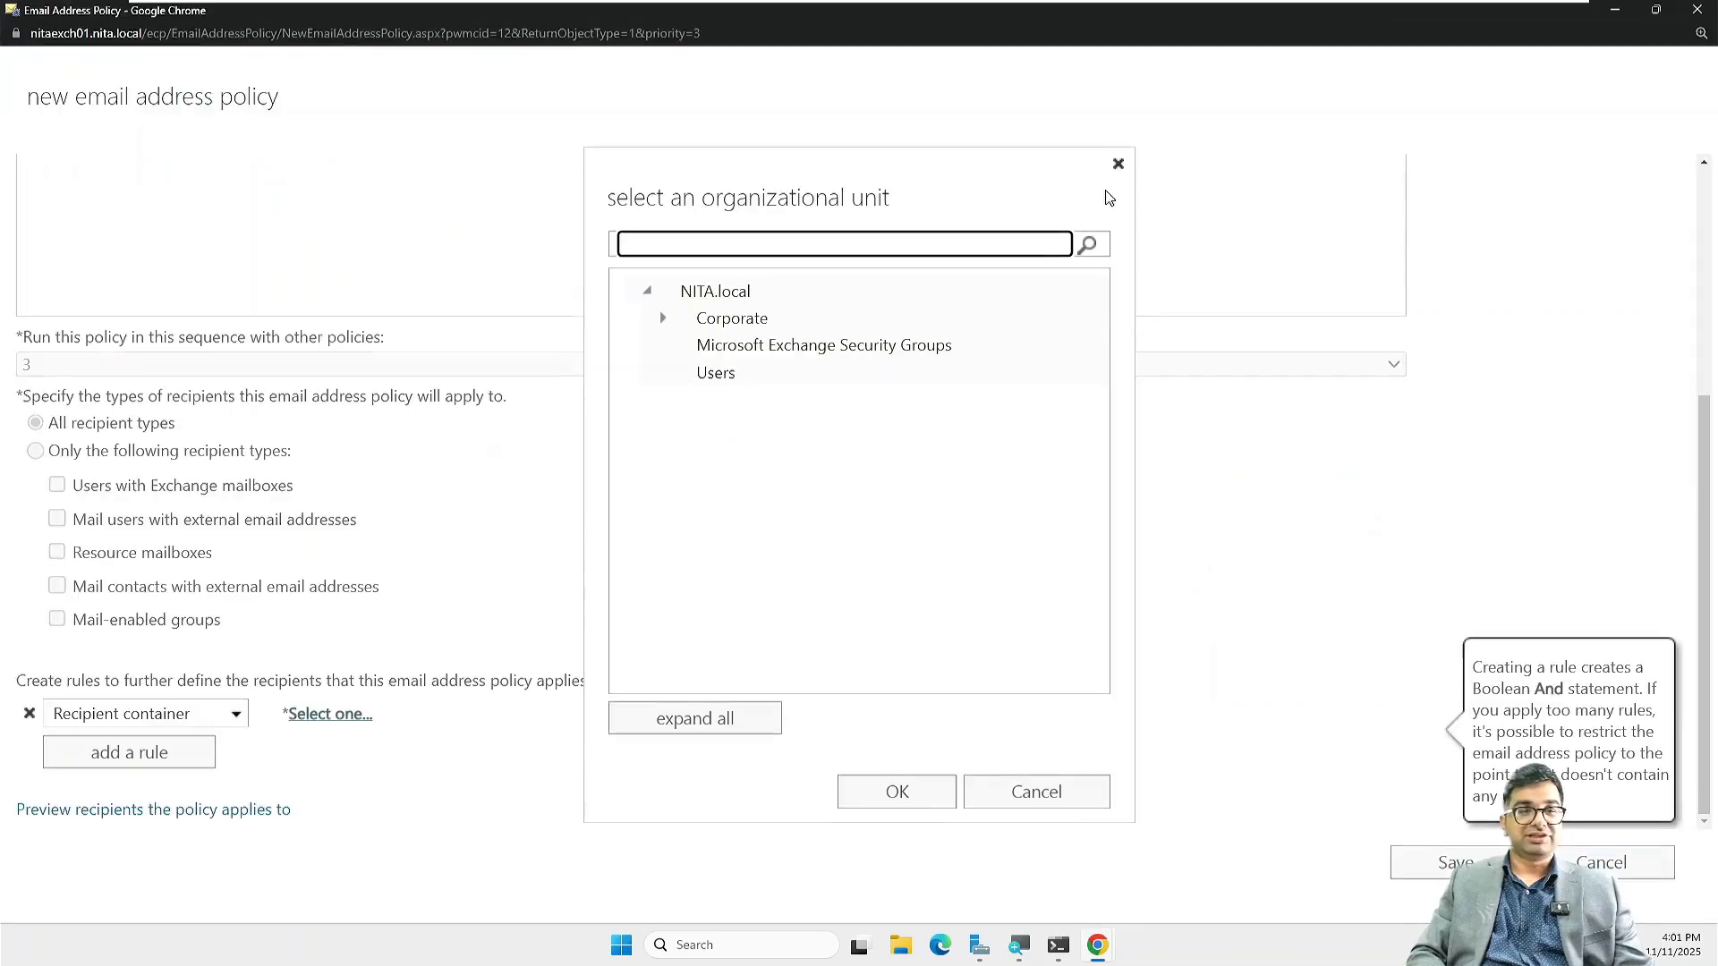
# Step: Scope the rule to NITA.local/Corporate/HP and save the HP.com policy, acknowledging the warning
pyautogui.click(663, 325)
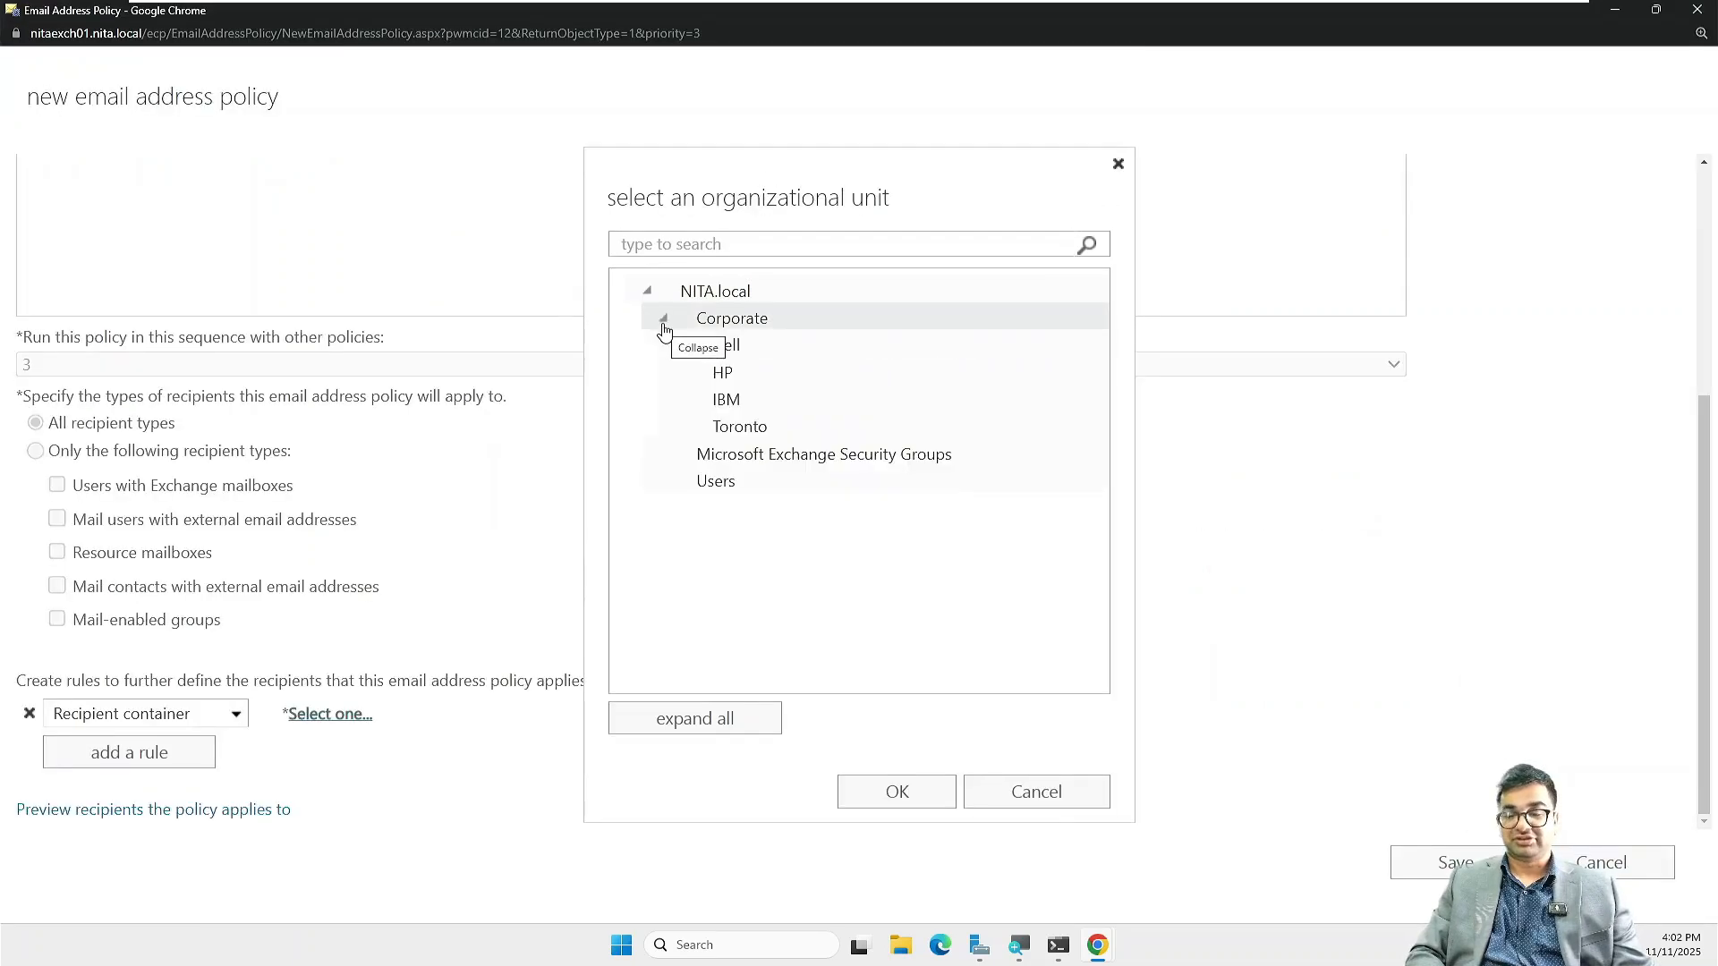
pyautogui.click(716, 376)
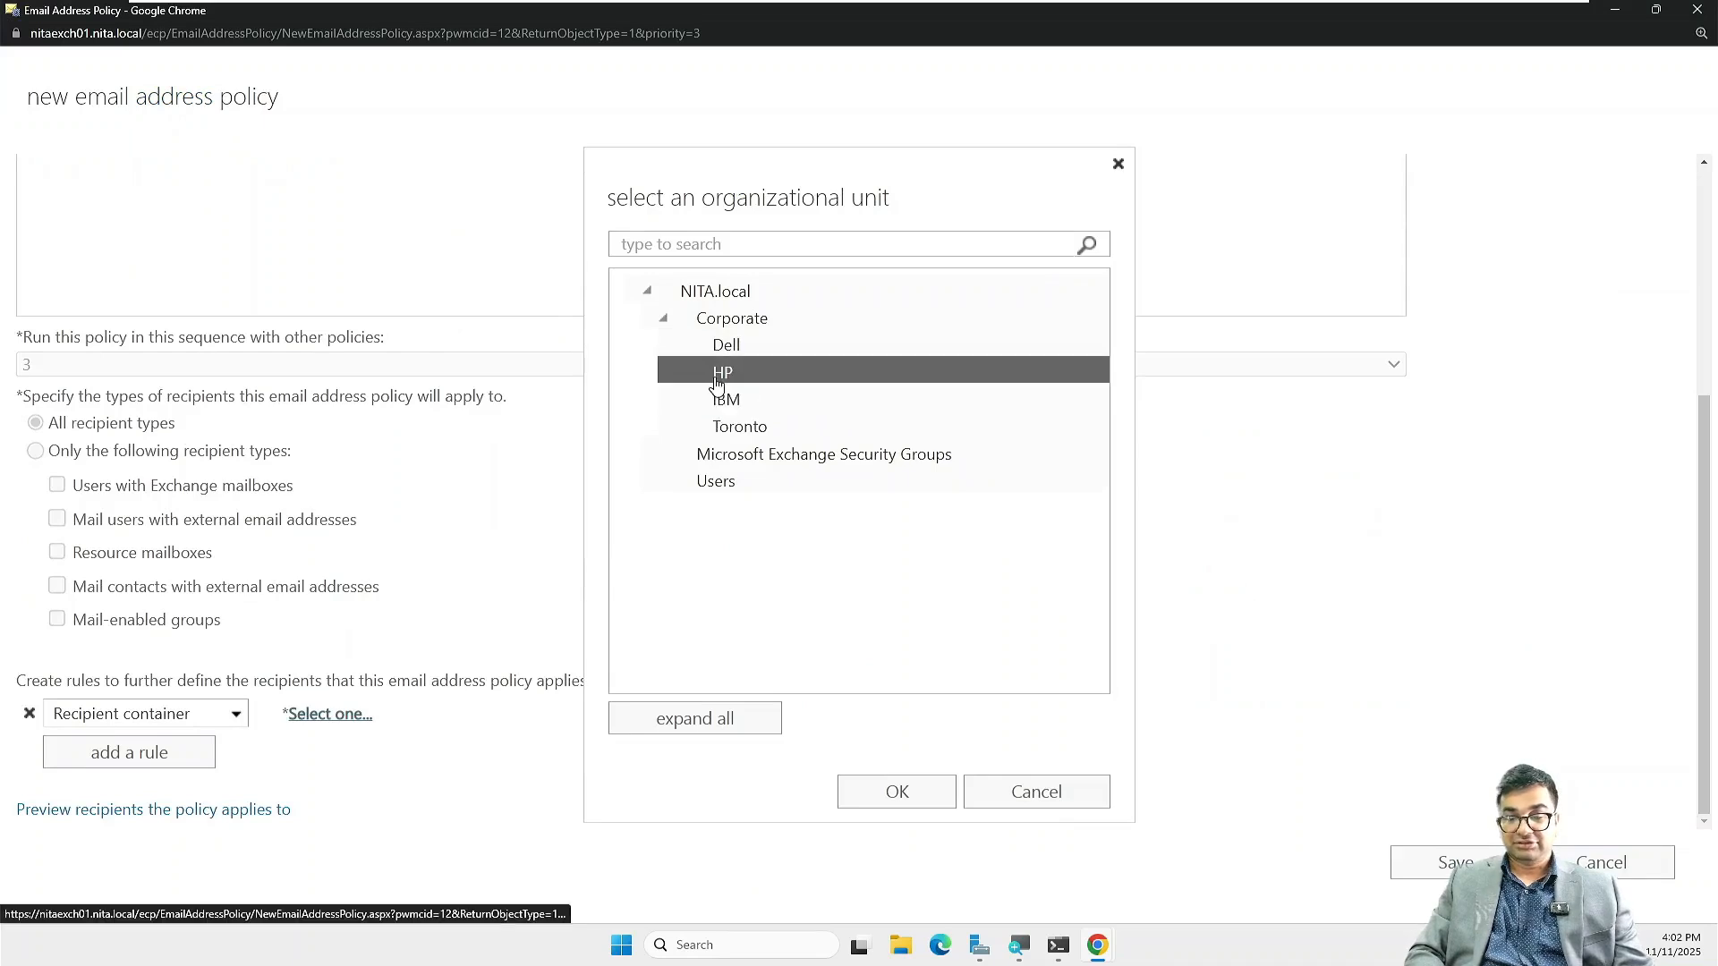
pyautogui.click(899, 791)
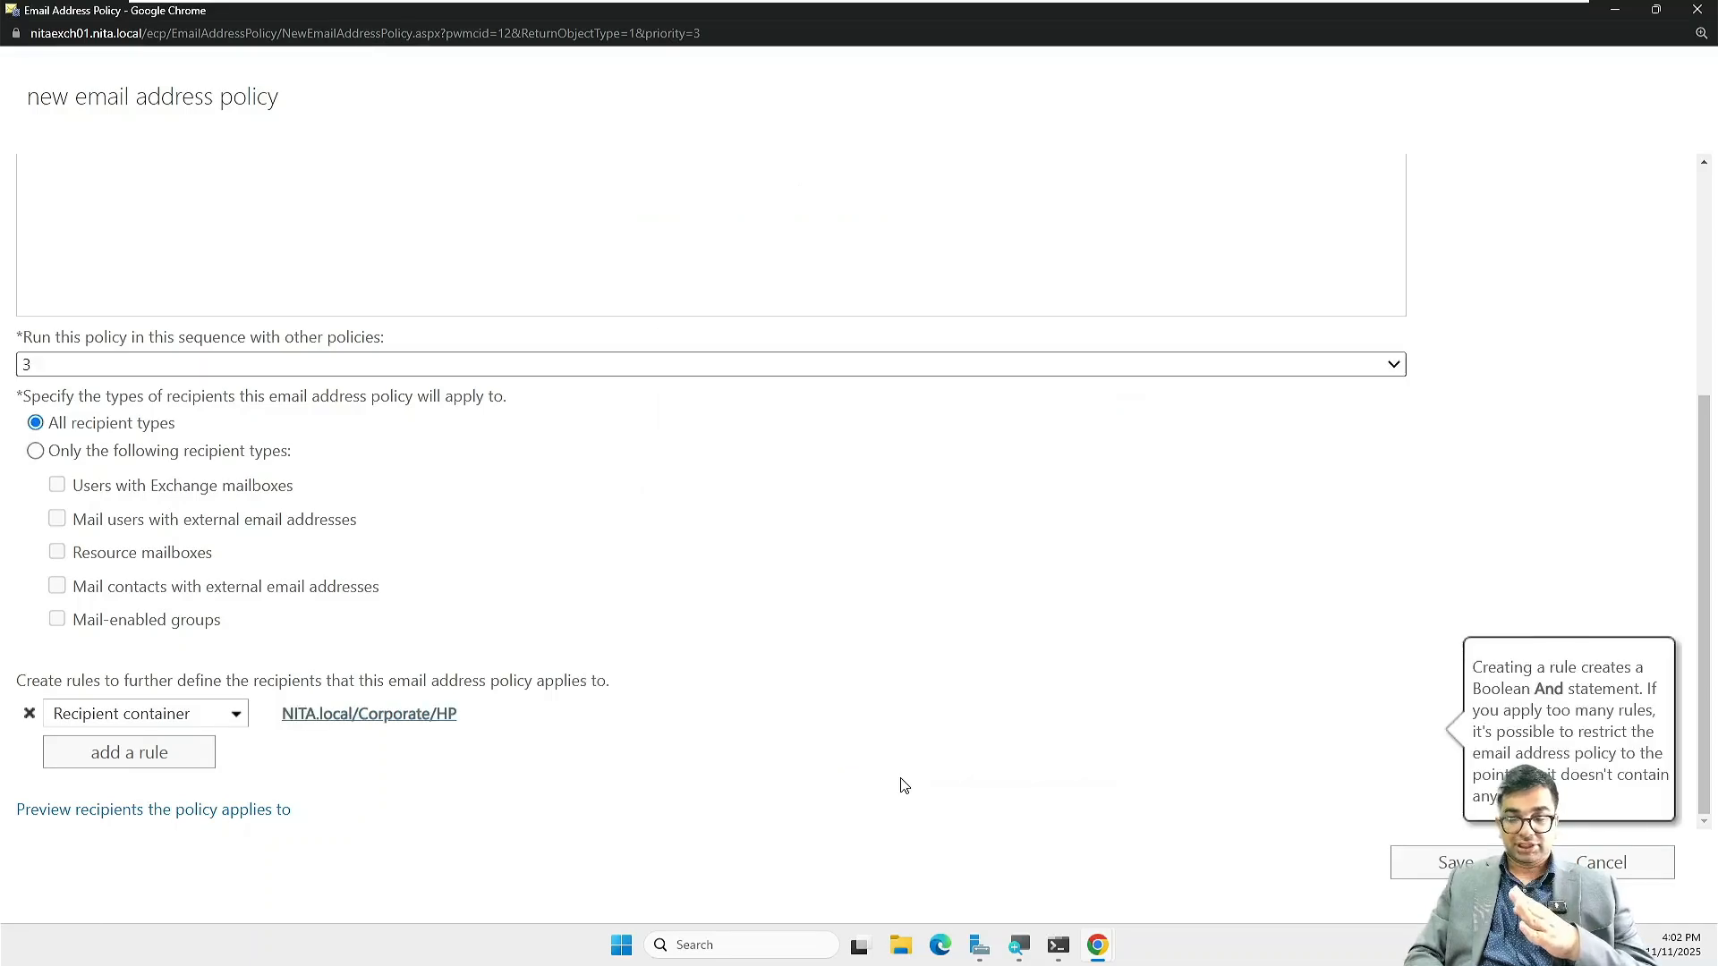
pyautogui.click(1436, 861)
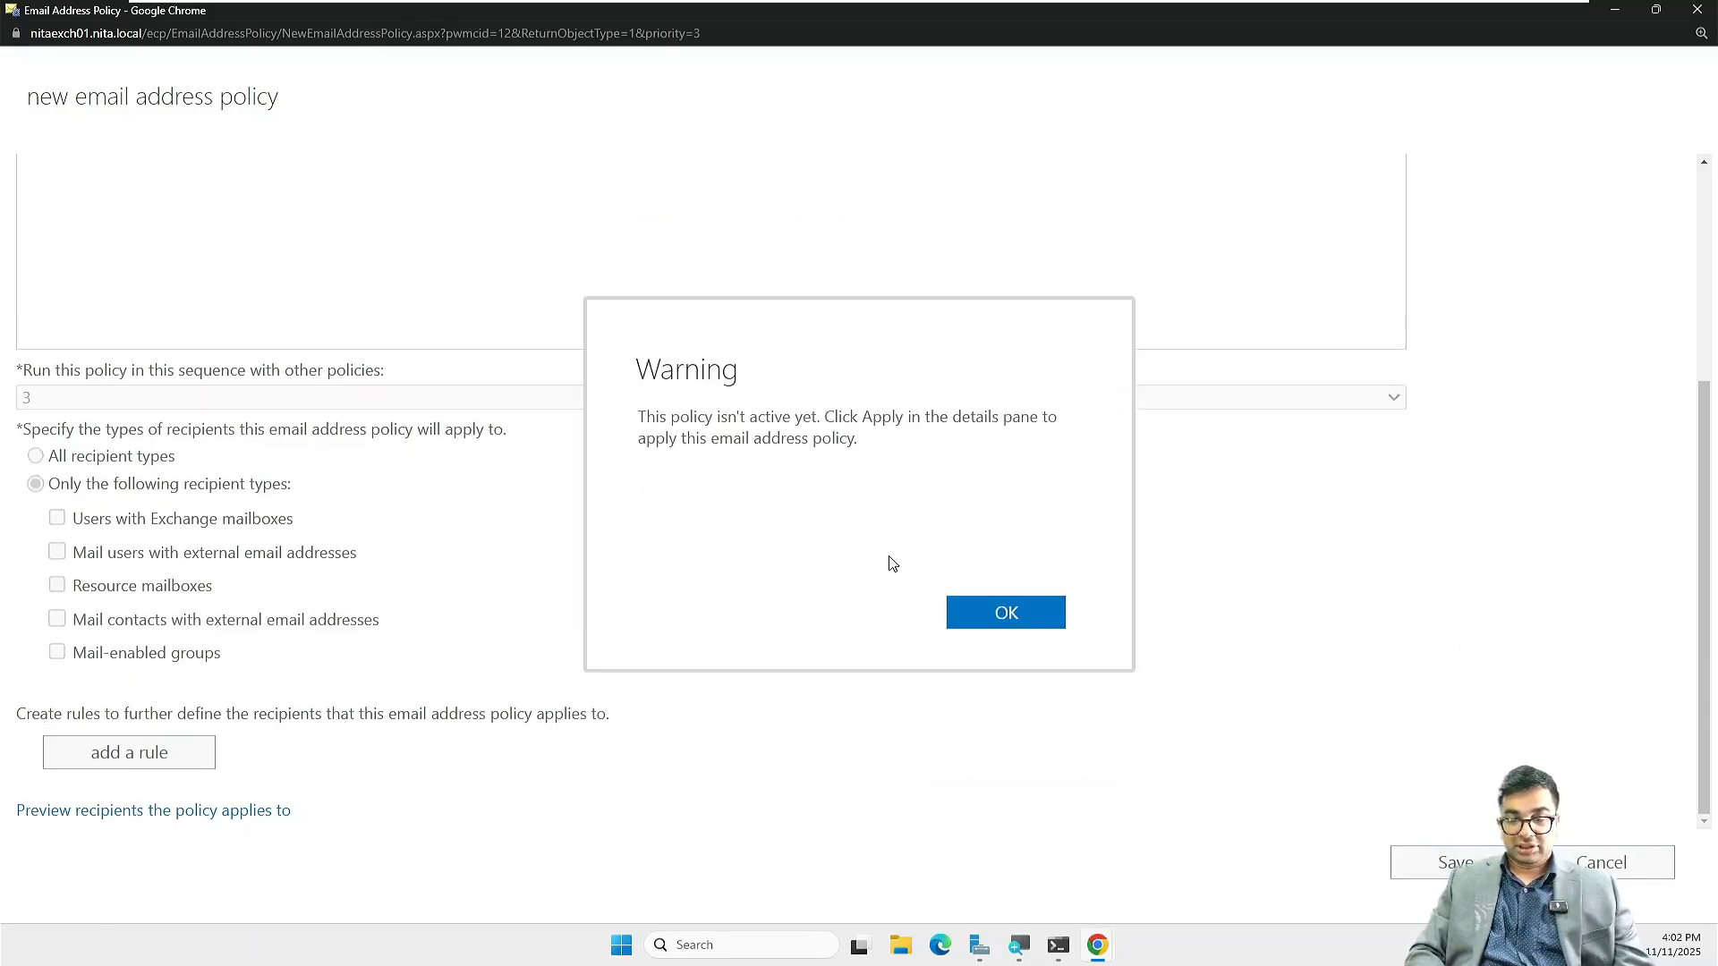
pyautogui.click(1006, 616)
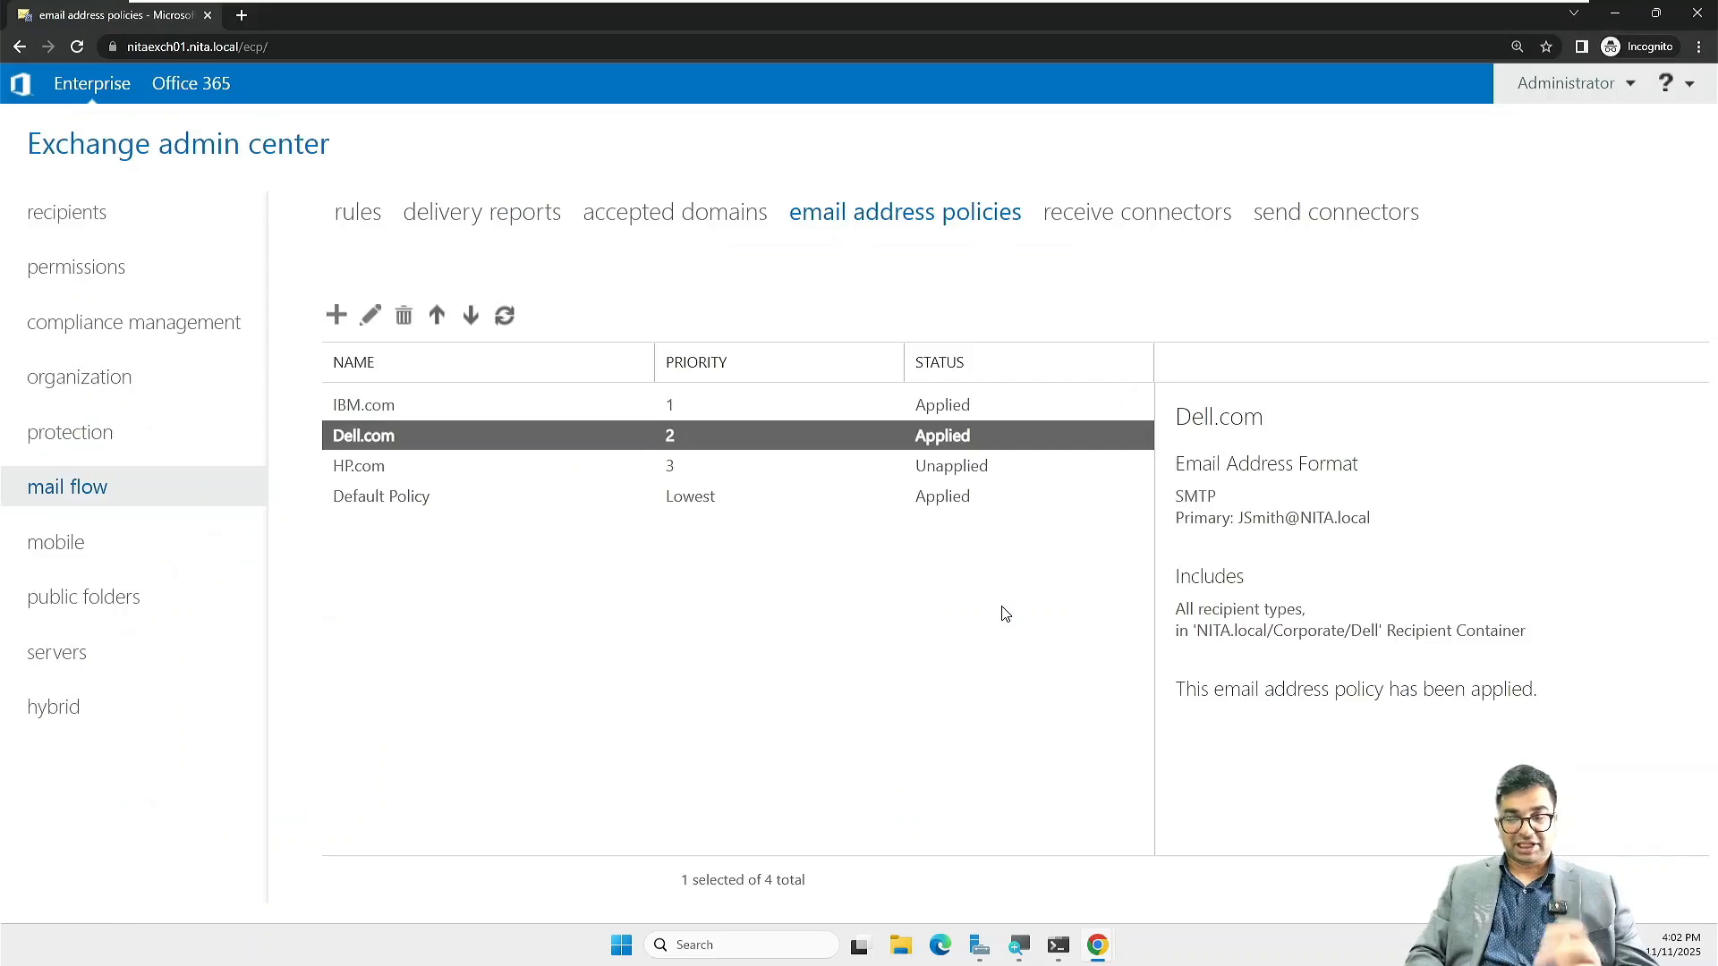
# Step: Apply the HP.com policy and refresh the list so it shows Applied at priority 3
pyautogui.click(470, 477)
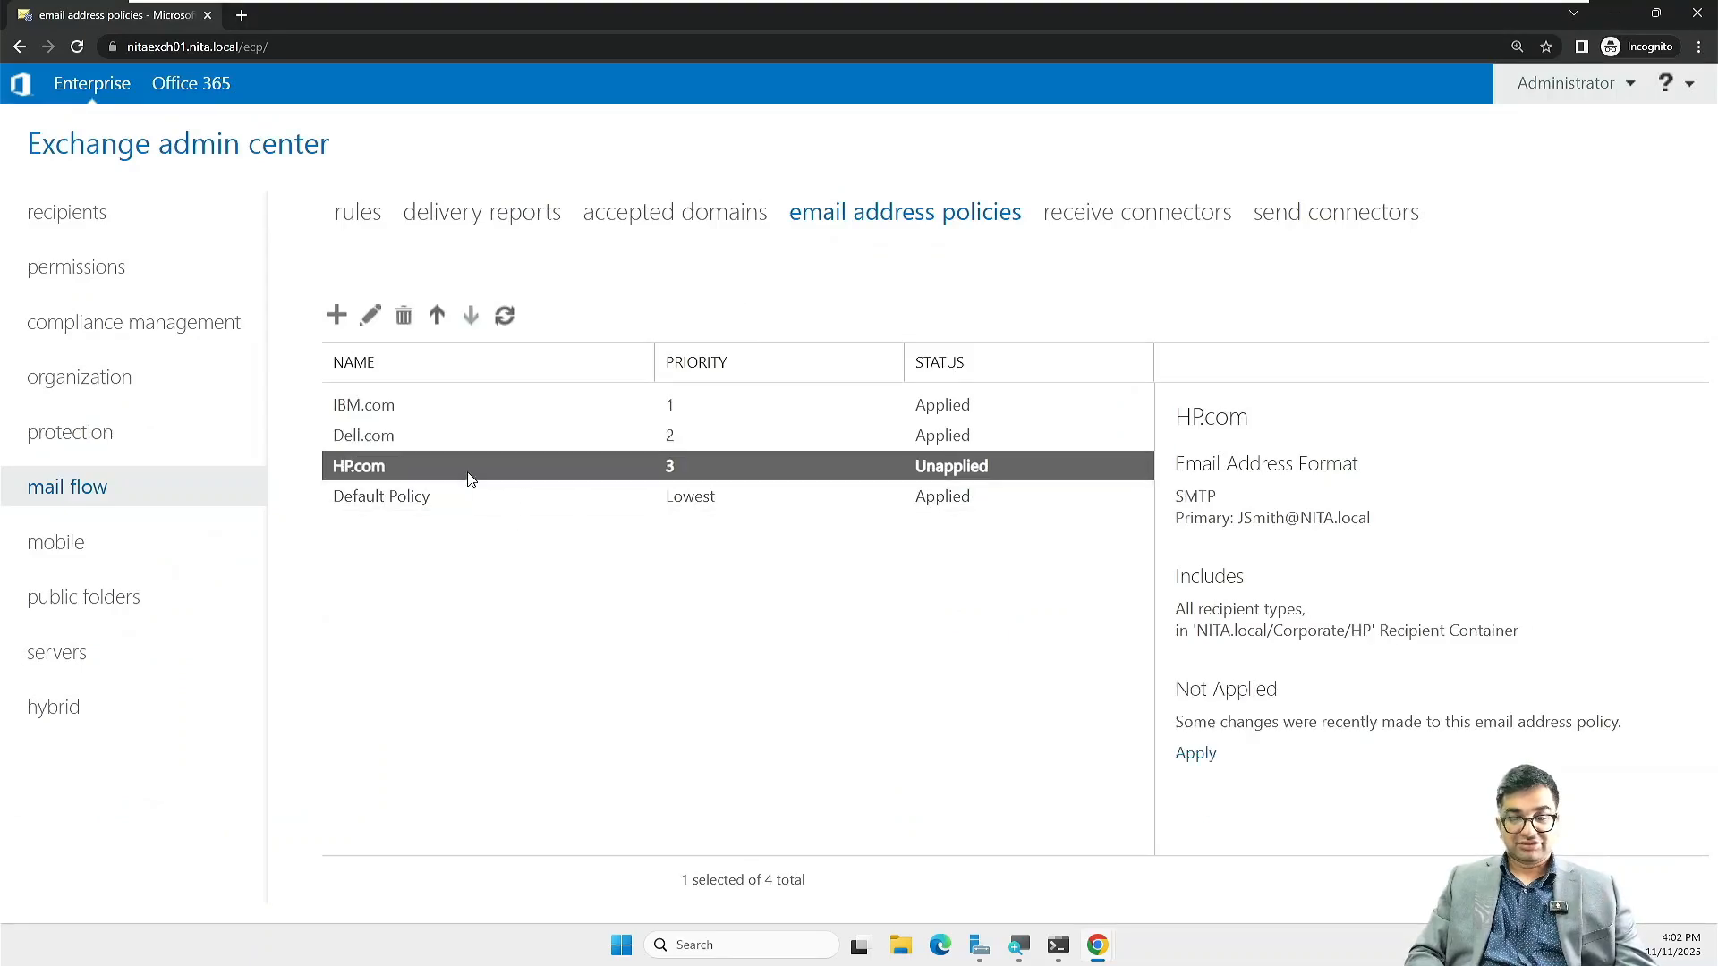
pyautogui.click(1195, 754)
pyautogui.click(880, 658)
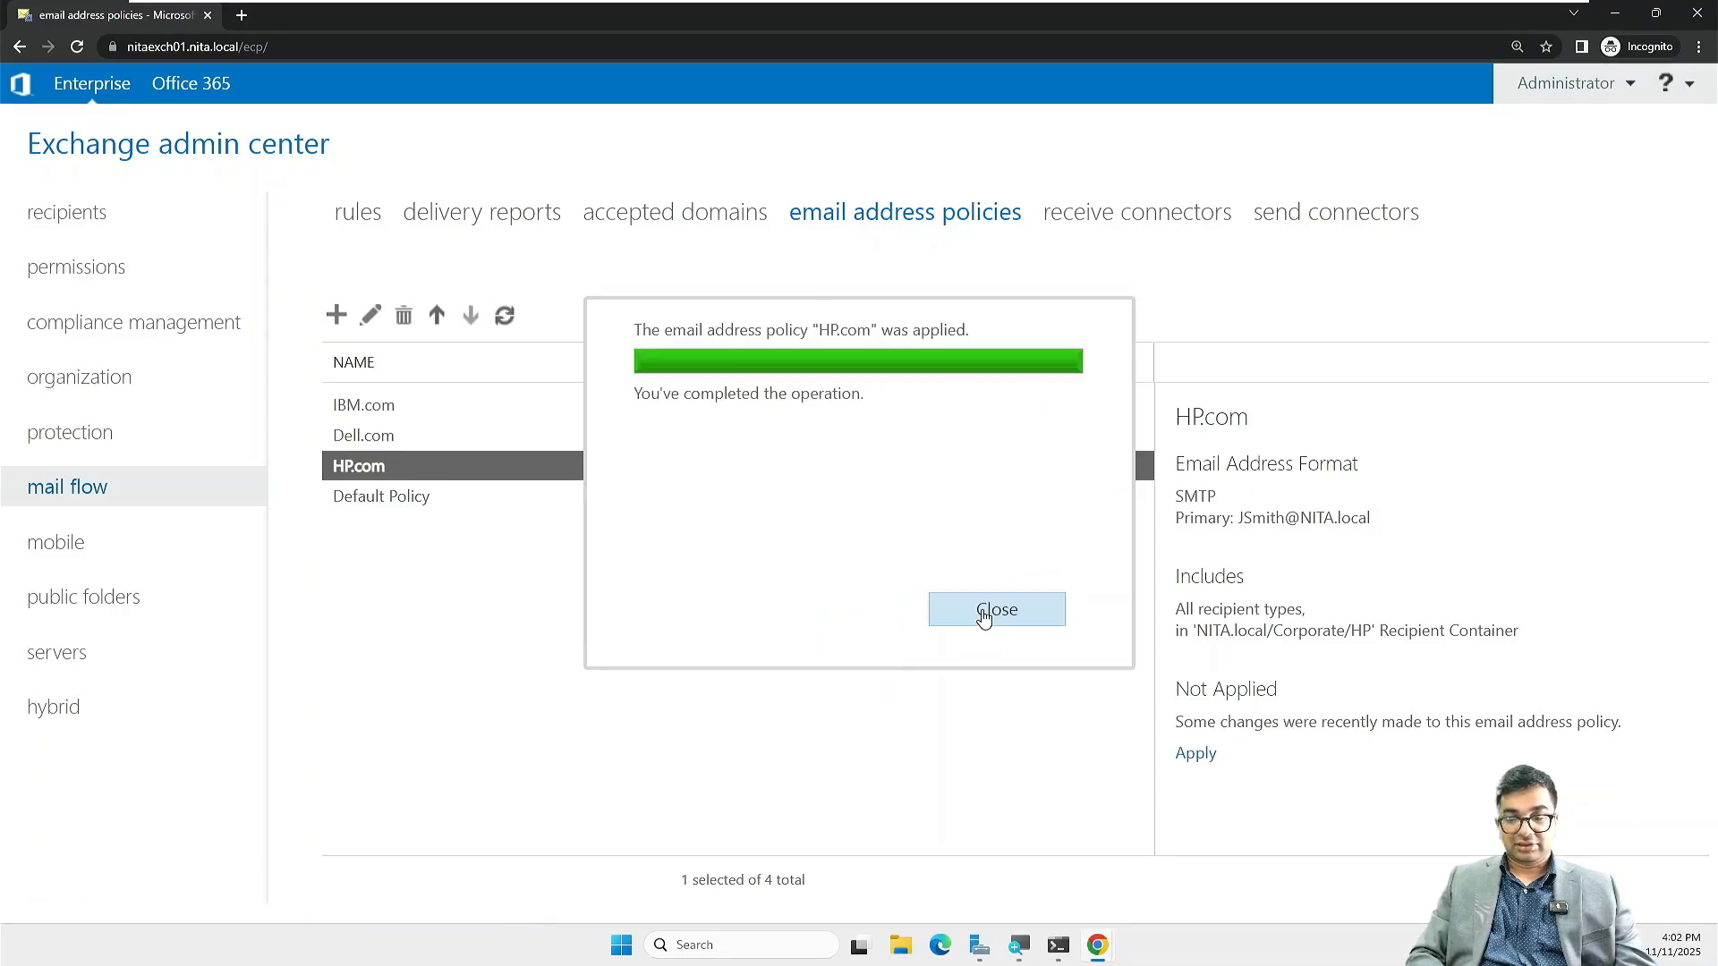
pyautogui.click(983, 613)
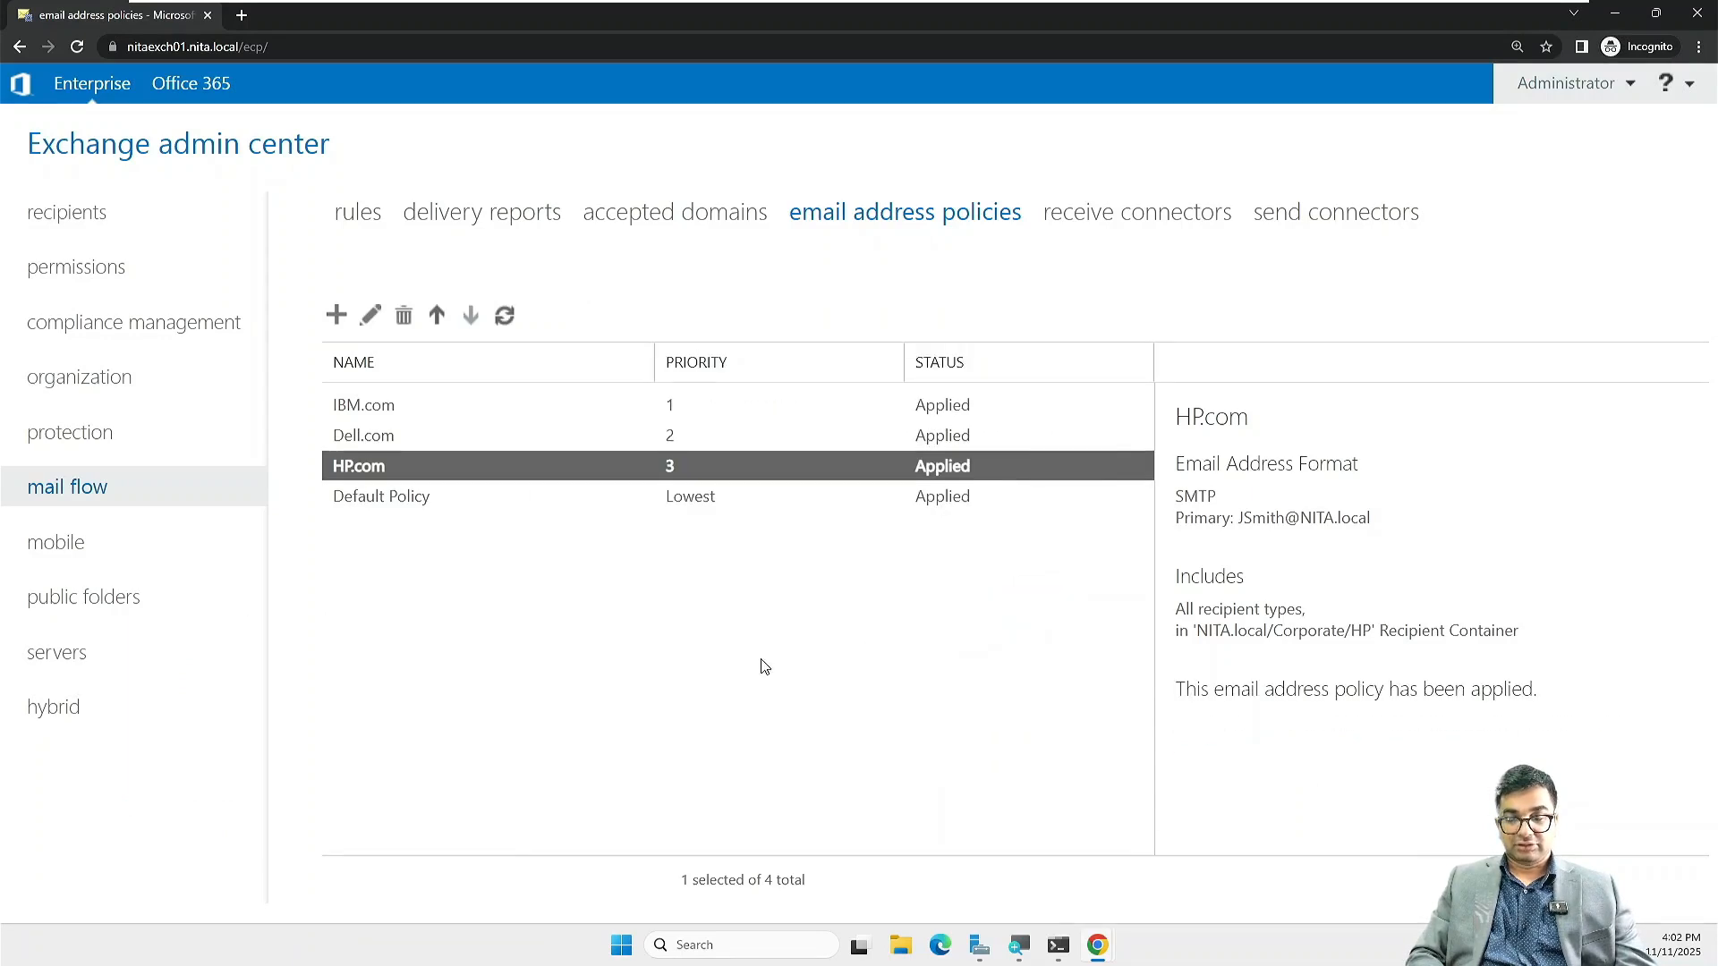
pyautogui.click(506, 315)
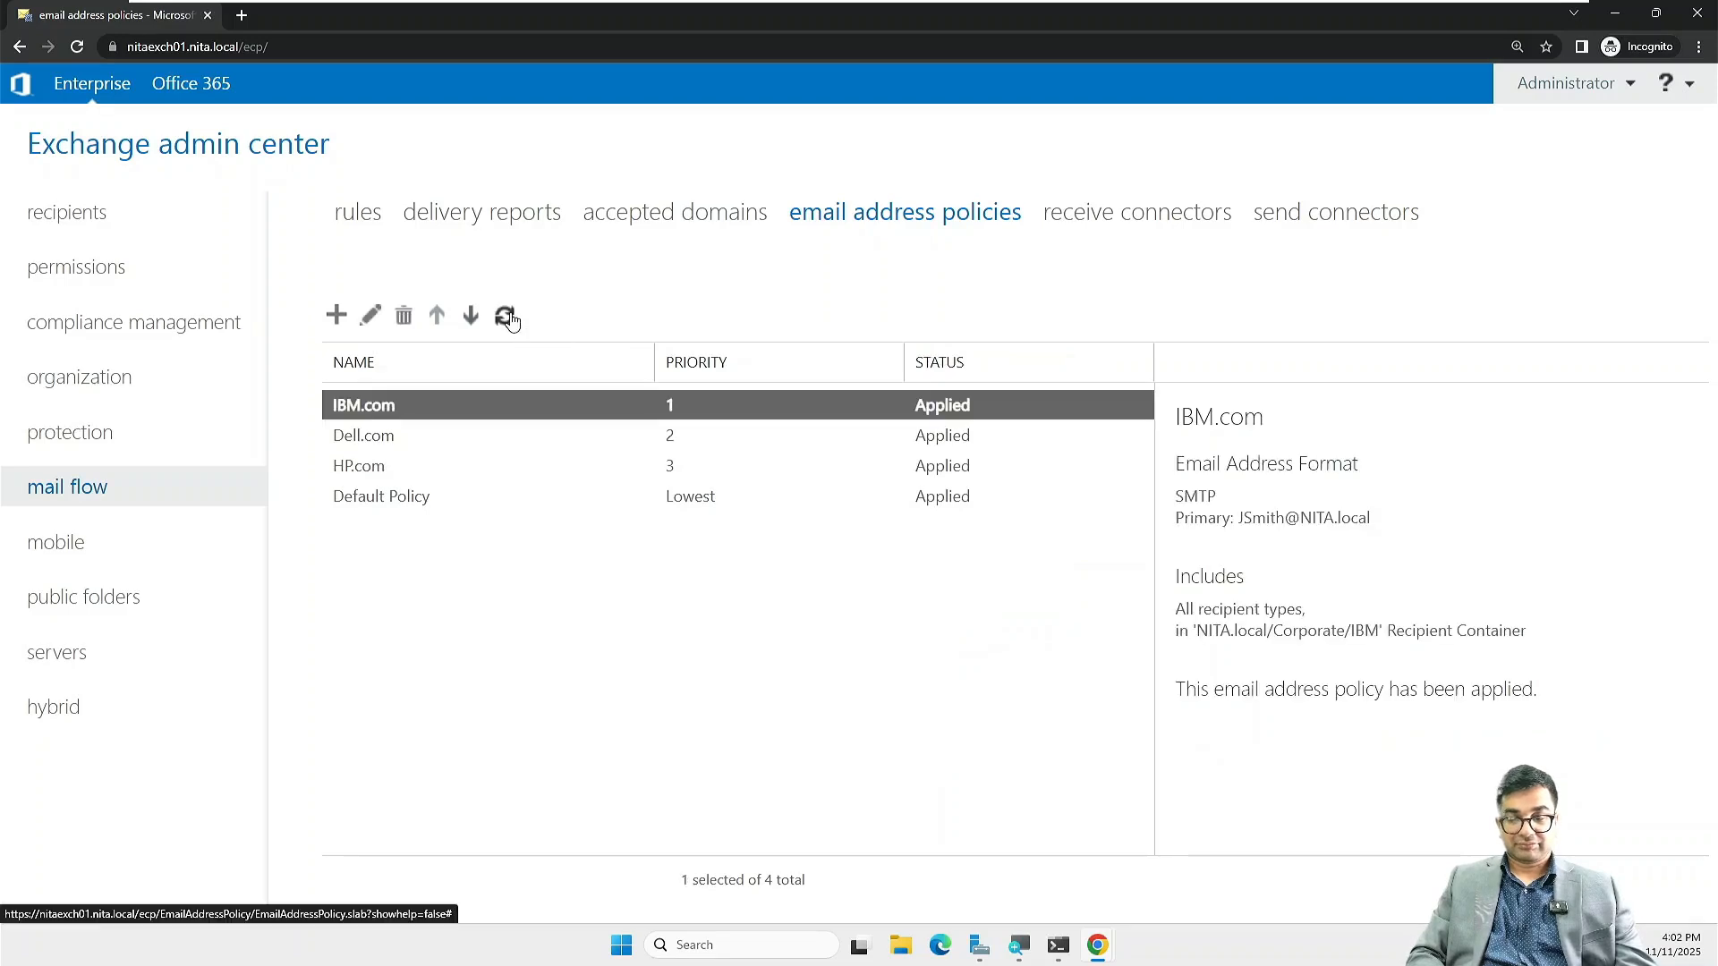
pyautogui.click(684, 726)
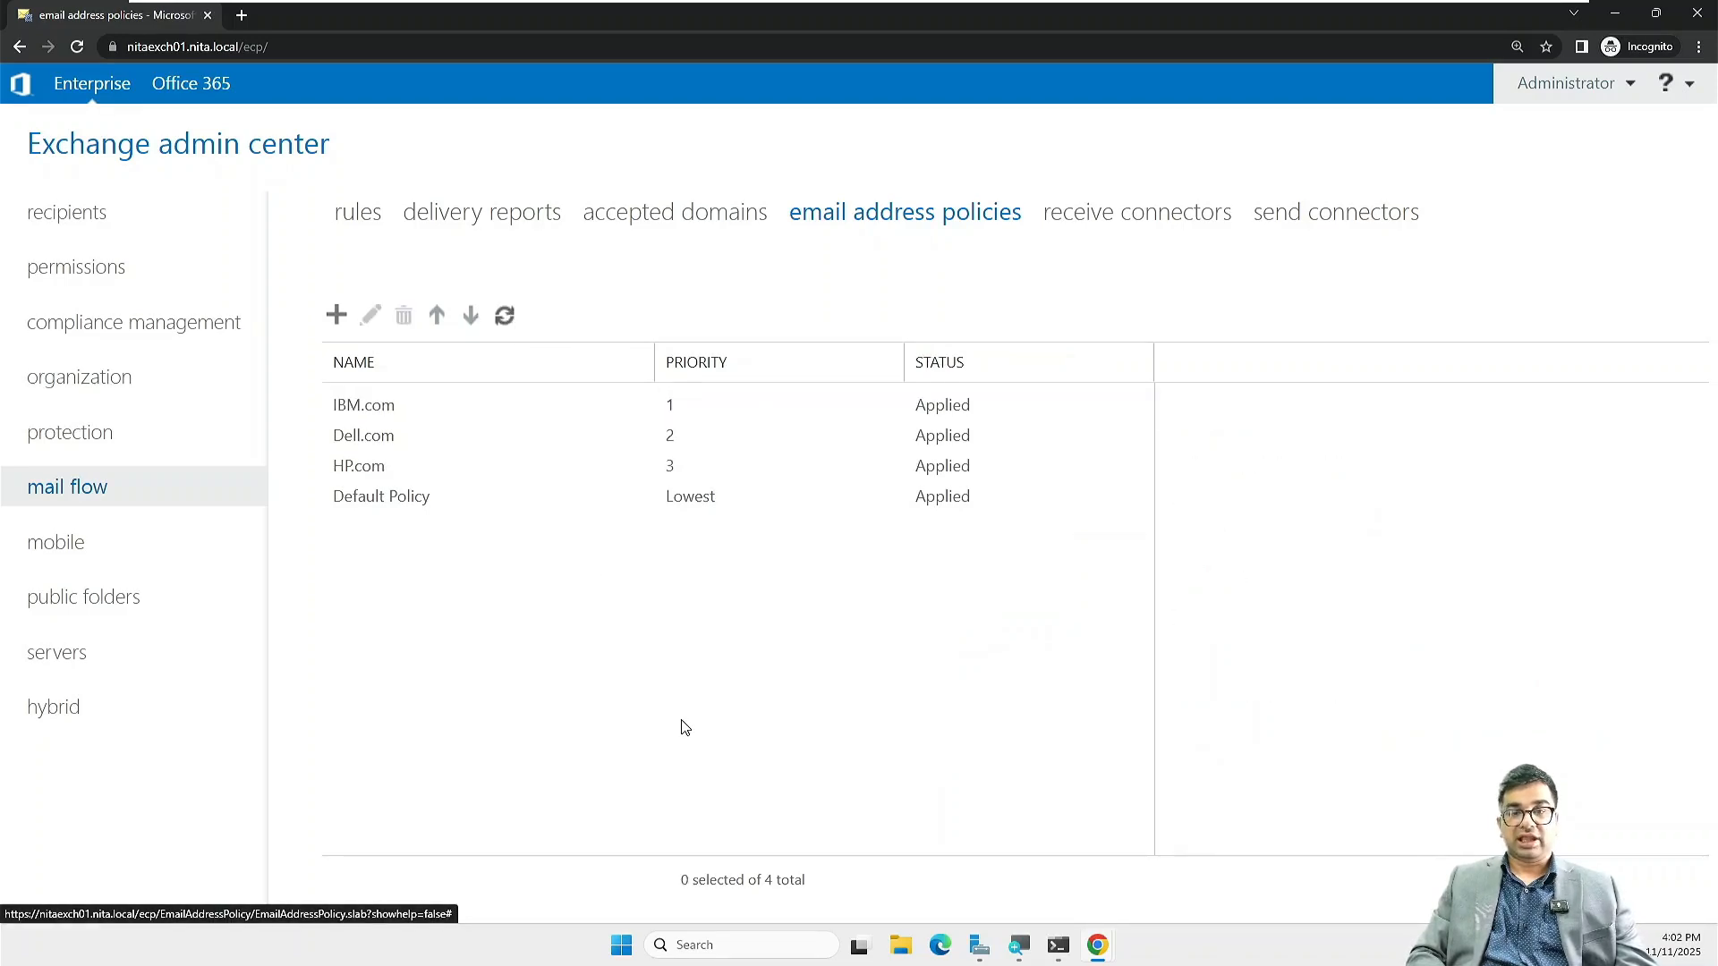